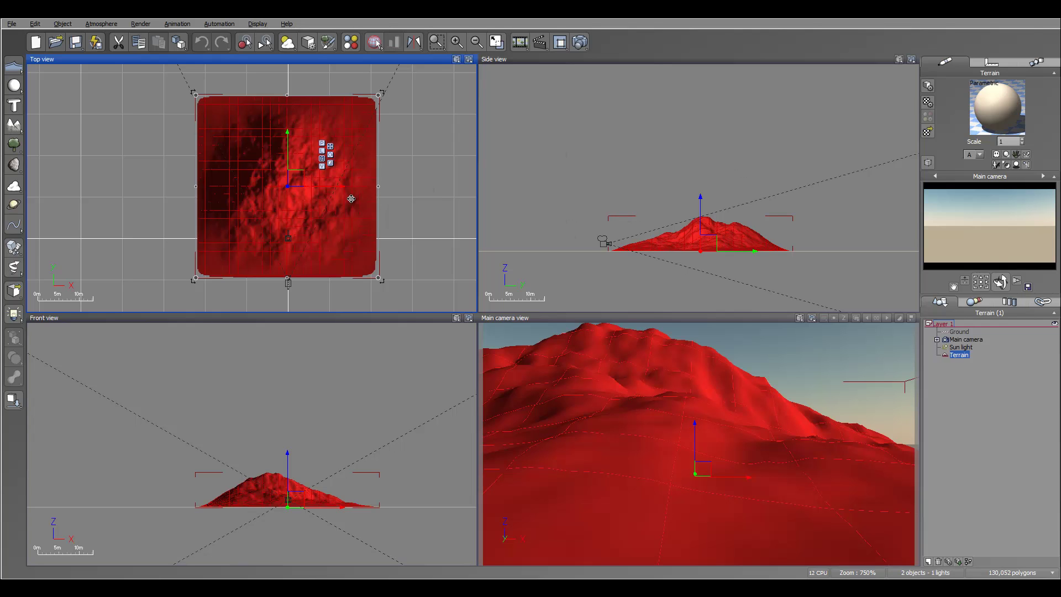
- Open the existing terrain in the Terrain Editor and reset it to a completely flat surface
{"action": "right_click_drag", "start_coordinate": [374, 213], "coordinate": [403, 213]}
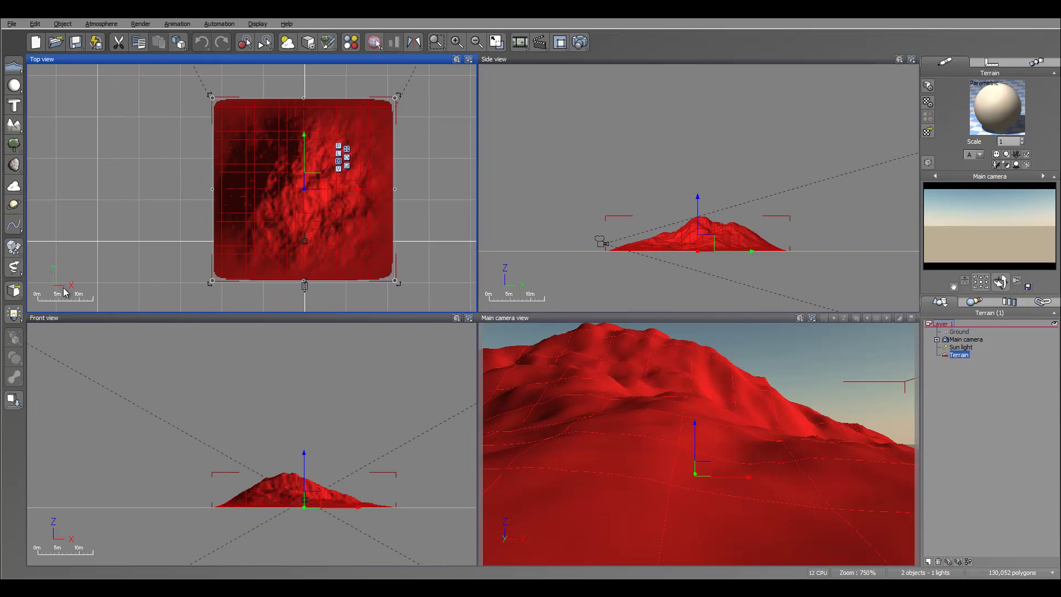
{"action": "right_click_drag", "start_coordinate": [319, 214], "coordinate": [300, 211]}
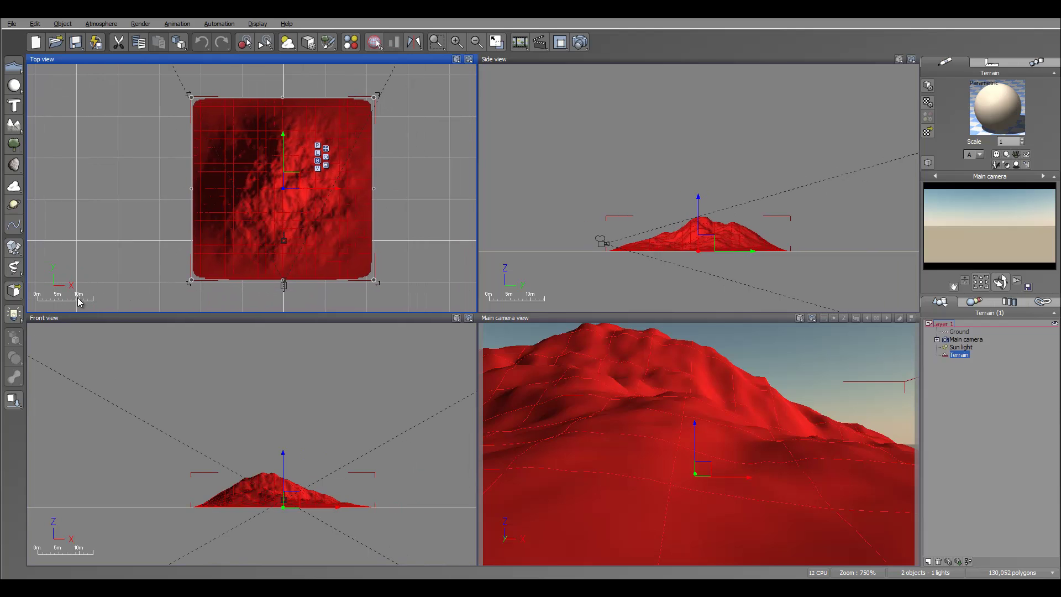
{"action": "right_click", "coordinate": [323, 225]}
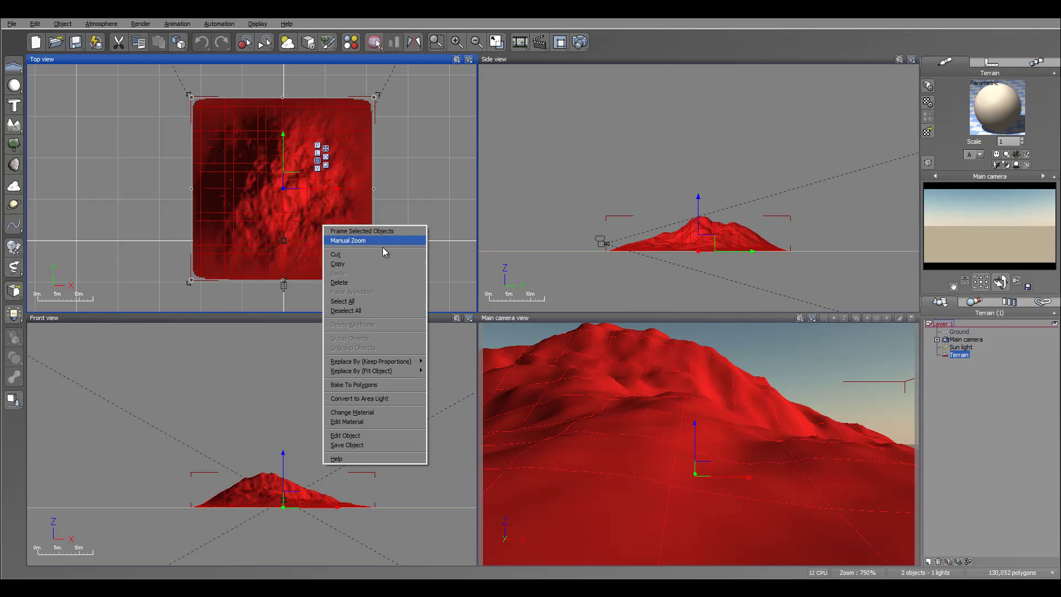
{"action": "left_click", "coordinate": [366, 435]}
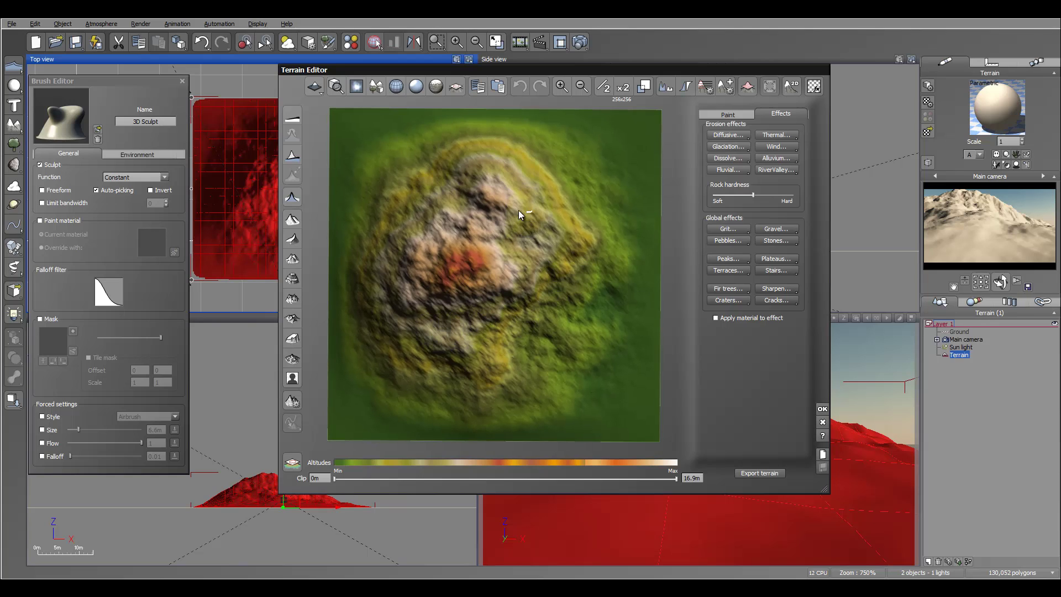
{"action": "left_click", "coordinate": [297, 124]}
- Paint faint curved ridges across the flat terrain with the Raise brush at its current size of 2.79 m
{"action": "left_click", "coordinate": [729, 114]}
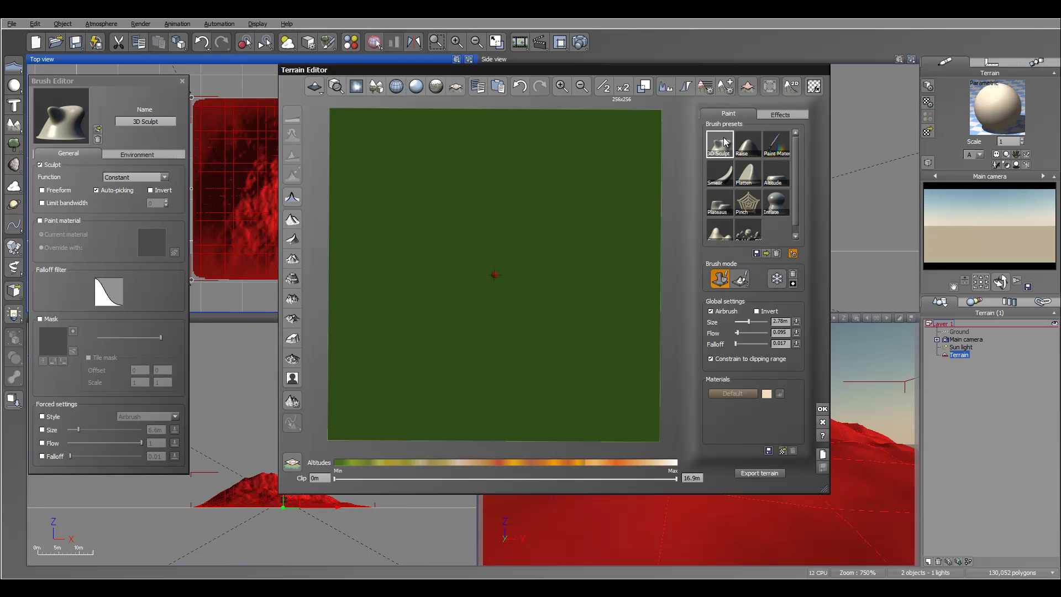
{"action": "left_click", "coordinate": [748, 142]}
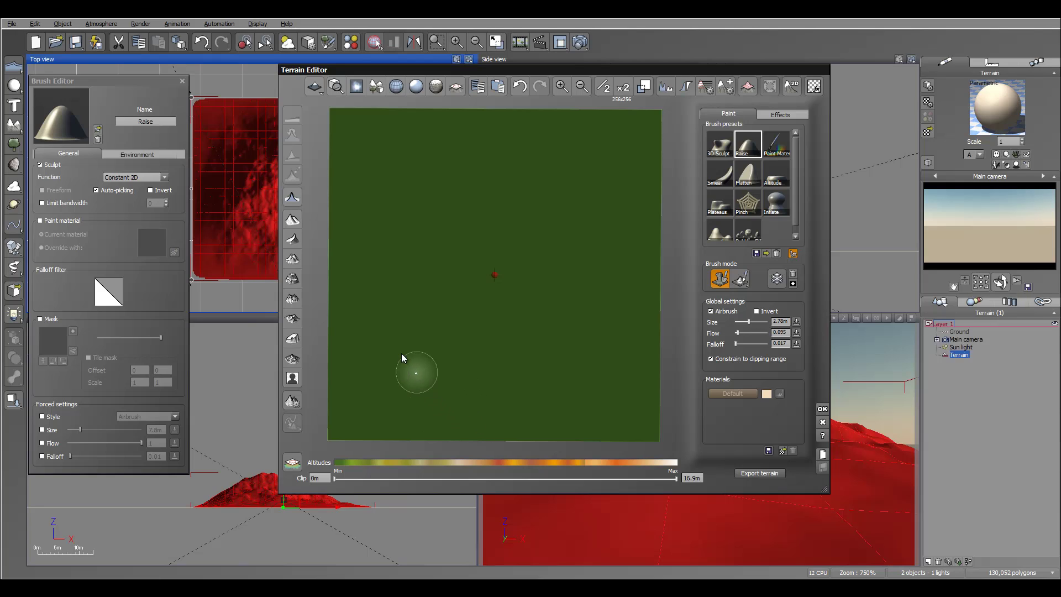
{"action": "mouse_move", "coordinate": [407, 356]}
{"action": "left_mouse_down"}
{"action": "mouse_move", "coordinate": [492, 386]}
{"action": "mouse_move", "coordinate": [550, 350]}
{"action": "mouse_move", "coordinate": [531, 367]}
{"action": "mouse_move", "coordinate": [426, 365]}
{"action": "mouse_move", "coordinate": [403, 332]}
{"action": "mouse_move", "coordinate": [490, 380]}
{"action": "mouse_move", "coordinate": [557, 338]}
{"action": "left_mouse_up"}
{"action": "mouse_move", "coordinate": [400, 259]}
{"action": "left_mouse_down"}
{"action": "mouse_move", "coordinate": [458, 273]}
{"action": "mouse_move", "coordinate": [481, 308]}
{"action": "mouse_move", "coordinate": [531, 251]}
{"action": "mouse_move", "coordinate": [521, 264]}
{"action": "mouse_move", "coordinate": [516, 249]}
{"action": "mouse_move", "coordinate": [569, 201]}
{"action": "mouse_move", "coordinate": [616, 237]}
{"action": "mouse_move", "coordinate": [604, 288]}
{"action": "mouse_move", "coordinate": [620, 315]}
{"action": "mouse_move", "coordinate": [607, 202]}
{"action": "left_mouse_up"}
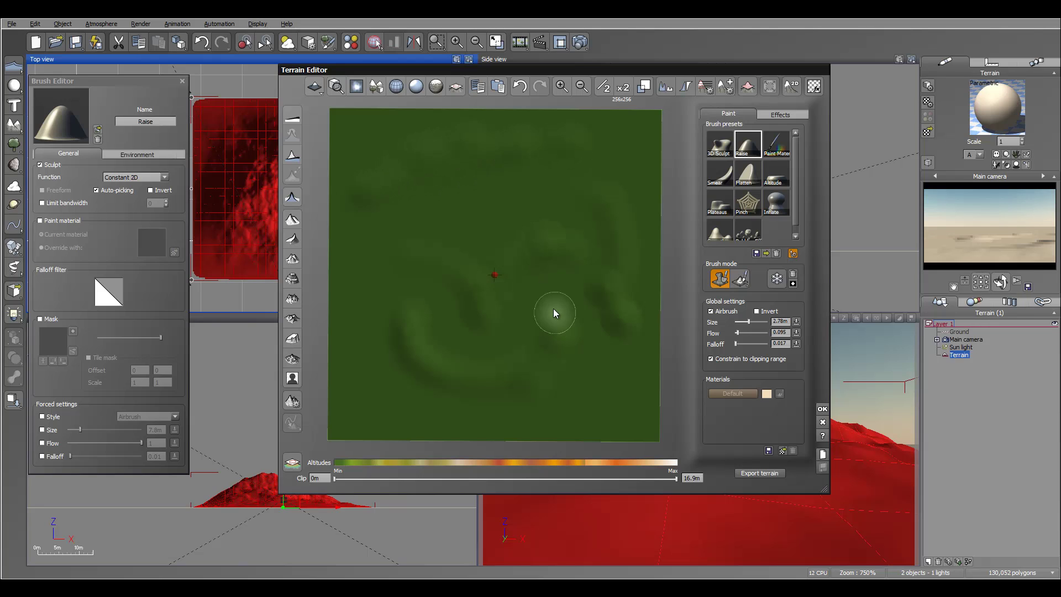
- Turn on the clipping display and lower the terrain's maximum clipping altitude to 1.39 m
{"action": "right_click_drag", "start_coordinate": [554, 310], "coordinate": [562, 191]}
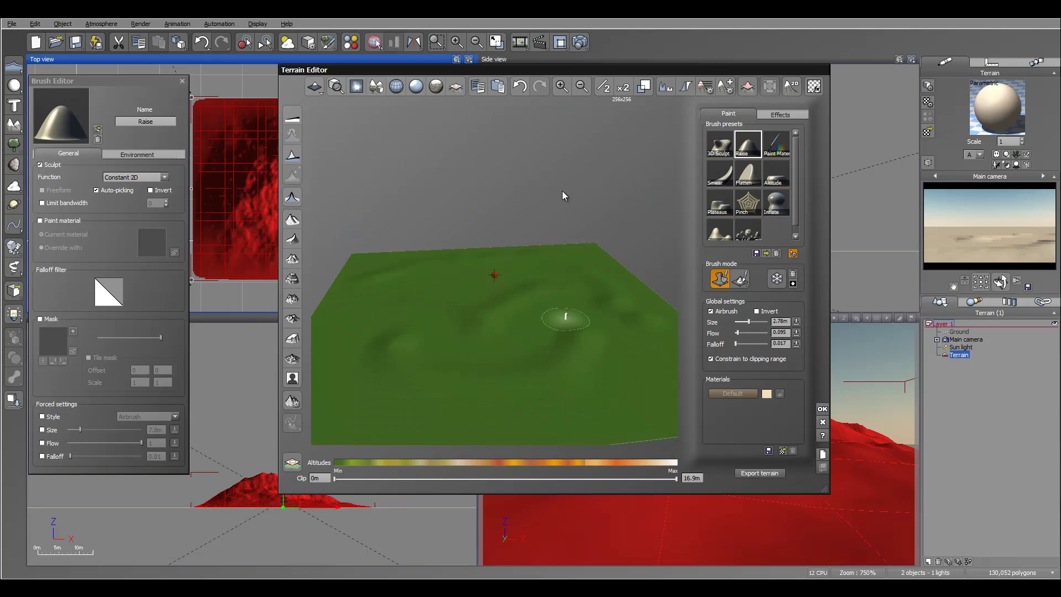
{"action": "left_click", "coordinate": [458, 88]}
{"action": "left_click_drag", "start_coordinate": [675, 484], "coordinate": [359, 478]}
{"action": "right_click_drag", "start_coordinate": [519, 354], "coordinate": [504, 414]}
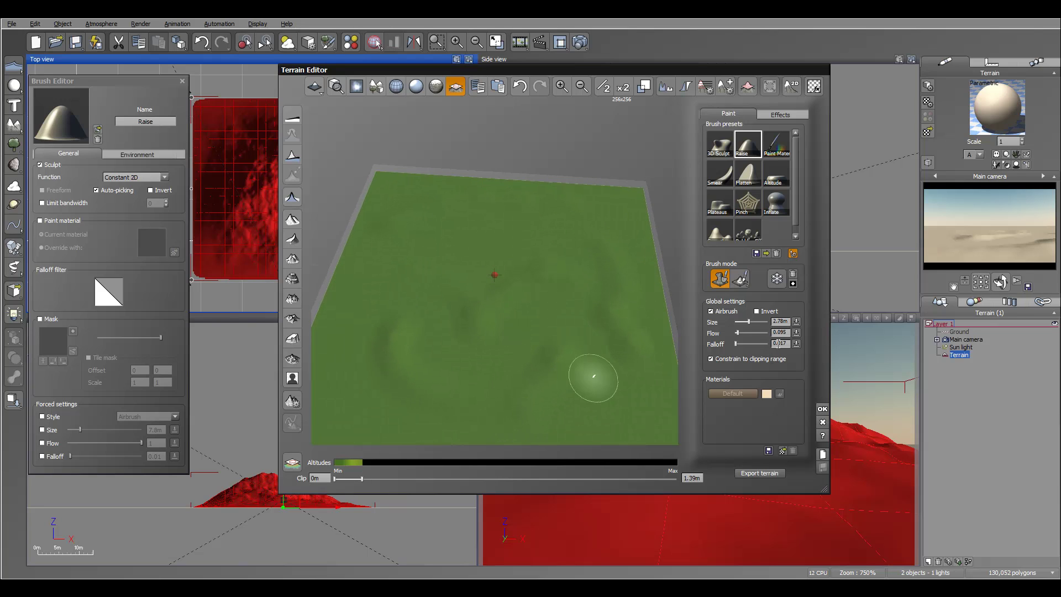
- Raise flat-topped ridges in the centre and along three sides of the terrain, using a 3.32 m brush with 0.212 flow
{"action": "right_click_drag", "start_coordinate": [592, 340], "coordinate": [588, 357]}
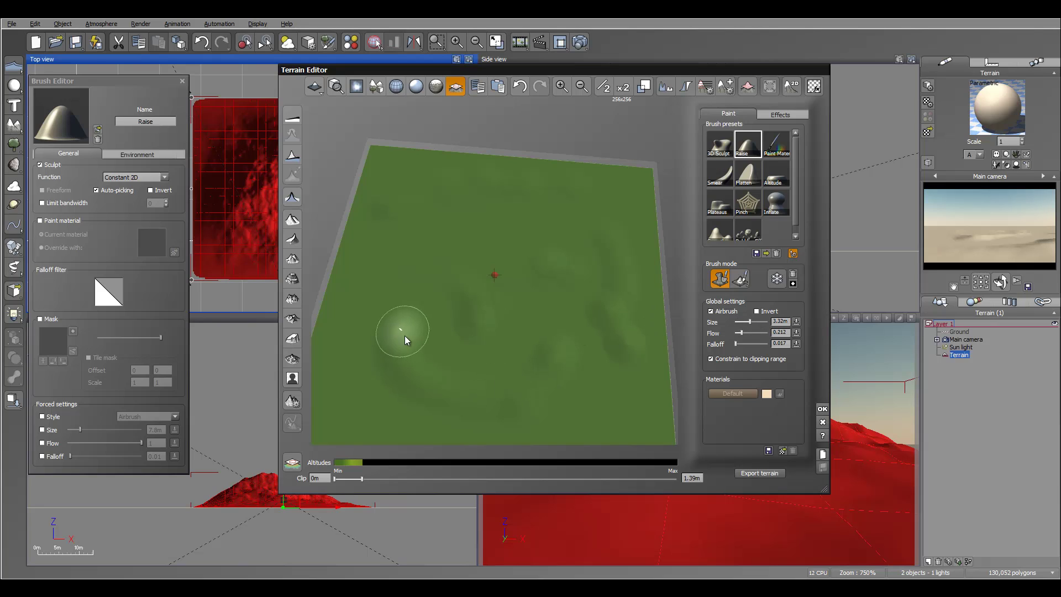
{"action": "right_click_drag", "start_coordinate": [405, 336], "coordinate": [414, 353]}
{"action": "mouse_move", "coordinate": [399, 322]}
{"action": "left_mouse_down"}
{"action": "mouse_move", "coordinate": [403, 347]}
{"action": "mouse_move", "coordinate": [403, 302]}
{"action": "mouse_move", "coordinate": [411, 366]}
{"action": "mouse_move", "coordinate": [410, 340]}
{"action": "mouse_move", "coordinate": [402, 390]}
{"action": "mouse_move", "coordinate": [451, 384]}
{"action": "mouse_move", "coordinate": [445, 370]}
{"action": "mouse_move", "coordinate": [500, 386]}
{"action": "mouse_move", "coordinate": [462, 382]}
{"action": "mouse_move", "coordinate": [486, 389]}
{"action": "left_mouse_up"}
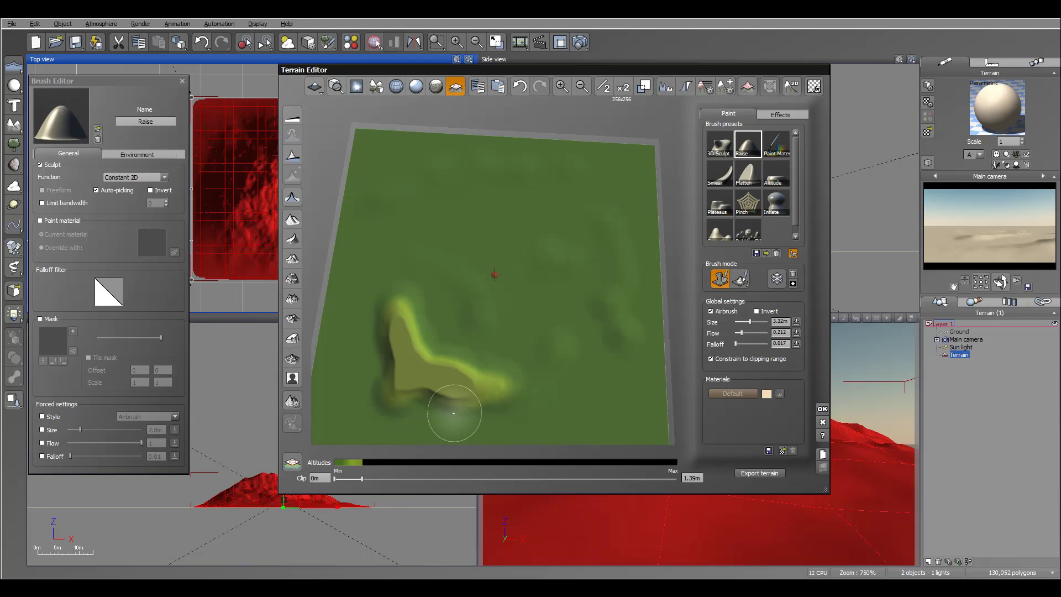
{"action": "mouse_move", "coordinate": [479, 397]}
{"action": "right_mouse_down"}
{"action": "mouse_move", "coordinate": [515, 442]}
{"action": "mouse_move", "coordinate": [463, 428]}
{"action": "right_mouse_up"}
{"action": "mouse_move", "coordinate": [423, 403]}
{"action": "left_mouse_down"}
{"action": "mouse_move", "coordinate": [480, 415]}
{"action": "mouse_move", "coordinate": [552, 348]}
{"action": "mouse_move", "coordinate": [516, 374]}
{"action": "mouse_move", "coordinate": [489, 370]}
{"action": "mouse_move", "coordinate": [474, 406]}
{"action": "mouse_move", "coordinate": [420, 389]}
{"action": "mouse_move", "coordinate": [451, 404]}
{"action": "mouse_move", "coordinate": [537, 376]}
{"action": "mouse_move", "coordinate": [523, 390]}
{"action": "mouse_move", "coordinate": [558, 325]}
{"action": "left_mouse_up"}
{"action": "mouse_move", "coordinate": [520, 357]}
{"action": "right_mouse_down"}
{"action": "mouse_move", "coordinate": [556, 288]}
{"action": "mouse_move", "coordinate": [535, 345]}
{"action": "right_mouse_up"}
{"action": "mouse_move", "coordinate": [506, 337]}
{"action": "left_mouse_down"}
{"action": "mouse_move", "coordinate": [482, 289]}
{"action": "mouse_move", "coordinate": [481, 302]}
{"action": "mouse_move", "coordinate": [414, 295]}
{"action": "mouse_move", "coordinate": [475, 279]}
{"action": "mouse_move", "coordinate": [409, 279]}
{"action": "mouse_move", "coordinate": [404, 252]}
{"action": "mouse_move", "coordinate": [436, 276]}
{"action": "mouse_move", "coordinate": [479, 269]}
{"action": "mouse_move", "coordinate": [459, 224]}
{"action": "mouse_move", "coordinate": [489, 281]}
{"action": "mouse_move", "coordinate": [531, 241]}
{"action": "mouse_move", "coordinate": [492, 265]}
{"action": "mouse_move", "coordinate": [547, 261]}
{"action": "mouse_move", "coordinate": [501, 271]}
{"action": "mouse_move", "coordinate": [636, 213]}
{"action": "mouse_move", "coordinate": [605, 256]}
{"action": "mouse_move", "coordinate": [590, 218]}
{"action": "mouse_move", "coordinate": [517, 176]}
{"action": "mouse_move", "coordinate": [547, 191]}
{"action": "mouse_move", "coordinate": [539, 166]}
{"action": "mouse_move", "coordinate": [556, 163]}
{"action": "mouse_move", "coordinate": [591, 196]}
{"action": "mouse_move", "coordinate": [570, 167]}
{"action": "mouse_move", "coordinate": [641, 296]}
{"action": "mouse_move", "coordinate": [619, 274]}
{"action": "mouse_move", "coordinate": [632, 312]}
{"action": "left_mouse_up"}
{"action": "mouse_move", "coordinate": [619, 326]}
{"action": "right_mouse_down"}
{"action": "mouse_move", "coordinate": [570, 222]}
{"action": "mouse_move", "coordinate": [569, 269]}
{"action": "mouse_move", "coordinate": [535, 191]}
{"action": "right_mouse_up"}
{"action": "mouse_move", "coordinate": [481, 201]}
{"action": "left_mouse_down"}
{"action": "mouse_move", "coordinate": [541, 193]}
{"action": "mouse_move", "coordinate": [444, 195]}
{"action": "mouse_move", "coordinate": [389, 217]}
{"action": "mouse_move", "coordinate": [420, 199]}
{"action": "left_mouse_up"}
{"action": "right_click_drag", "start_coordinate": [430, 194], "coordinate": [399, 189]}
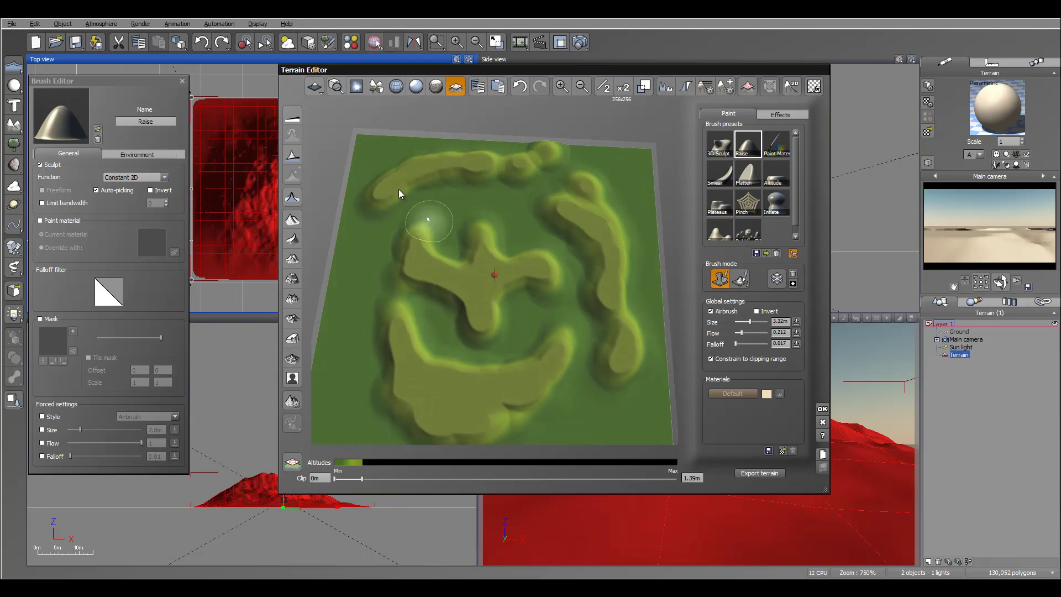
{"action": "left_click_drag", "start_coordinate": [387, 161], "coordinate": [522, 152]}
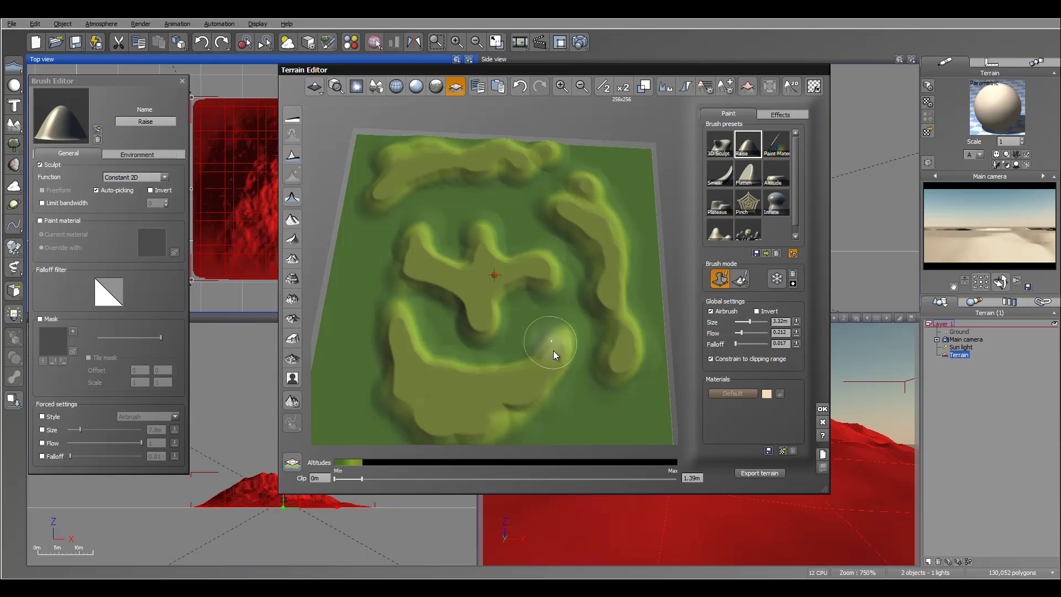
- Reduce the Raise brush to 1.42 m and add small mounds between the central plateau and the front crescent ridge
{"action": "right_click_drag", "start_coordinate": [554, 353], "coordinate": [533, 332]}
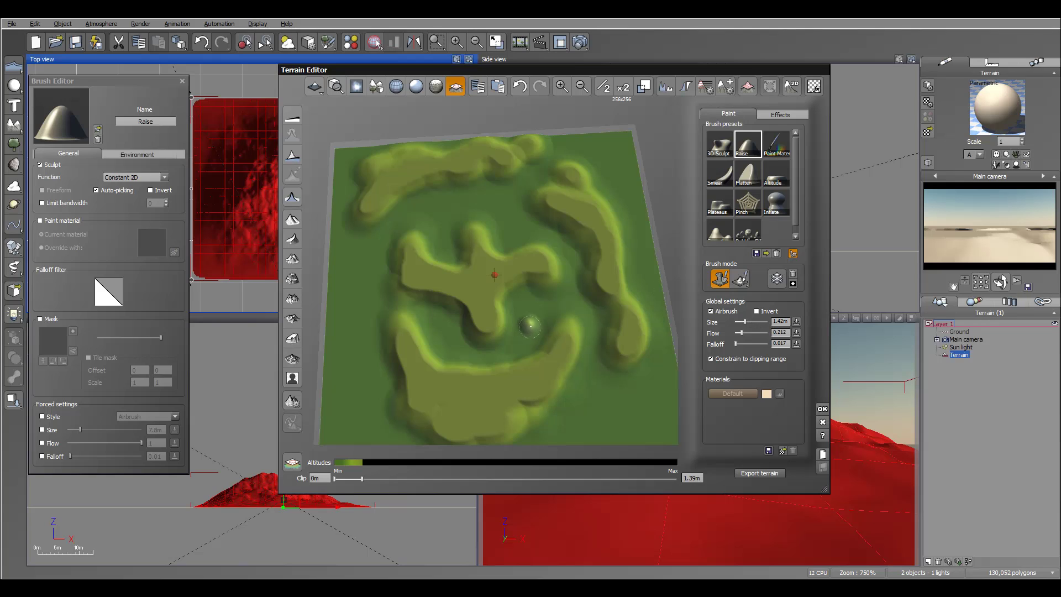
{"action": "mouse_move", "coordinate": [529, 323]}
{"action": "right_mouse_down"}
{"action": "mouse_move", "coordinate": [562, 298]}
{"action": "mouse_move", "coordinate": [532, 331]}
{"action": "right_mouse_up"}
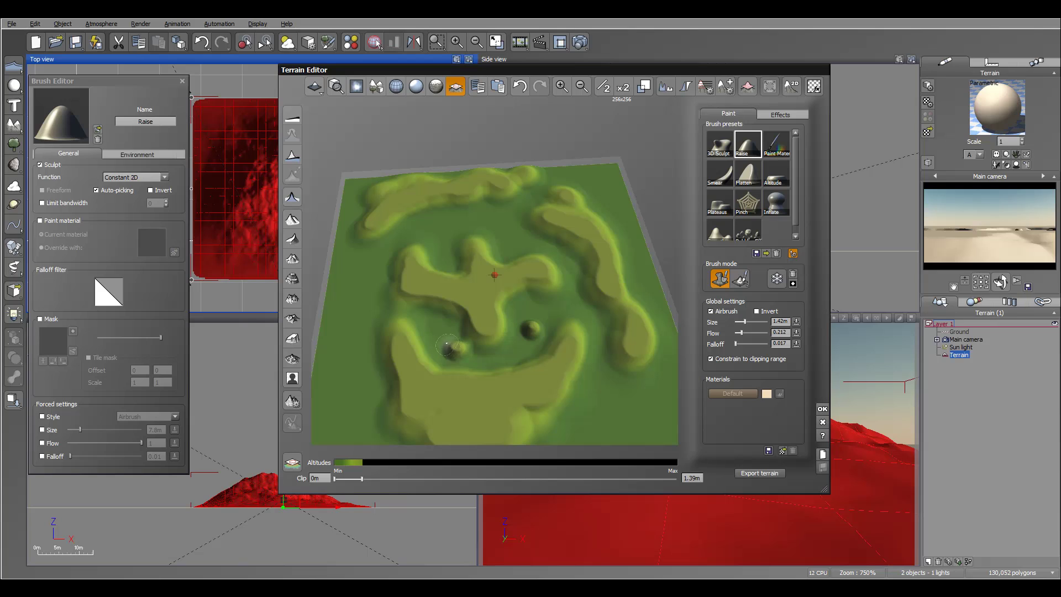
{"action": "mouse_move", "coordinate": [492, 346]}
{"action": "right_mouse_down"}
{"action": "mouse_move", "coordinate": [470, 279]}
{"action": "mouse_move", "coordinate": [468, 291]}
{"action": "mouse_move", "coordinate": [547, 321]}
{"action": "mouse_move", "coordinate": [573, 343]}
{"action": "right_mouse_up"}
{"action": "left_click", "coordinate": [541, 320]}
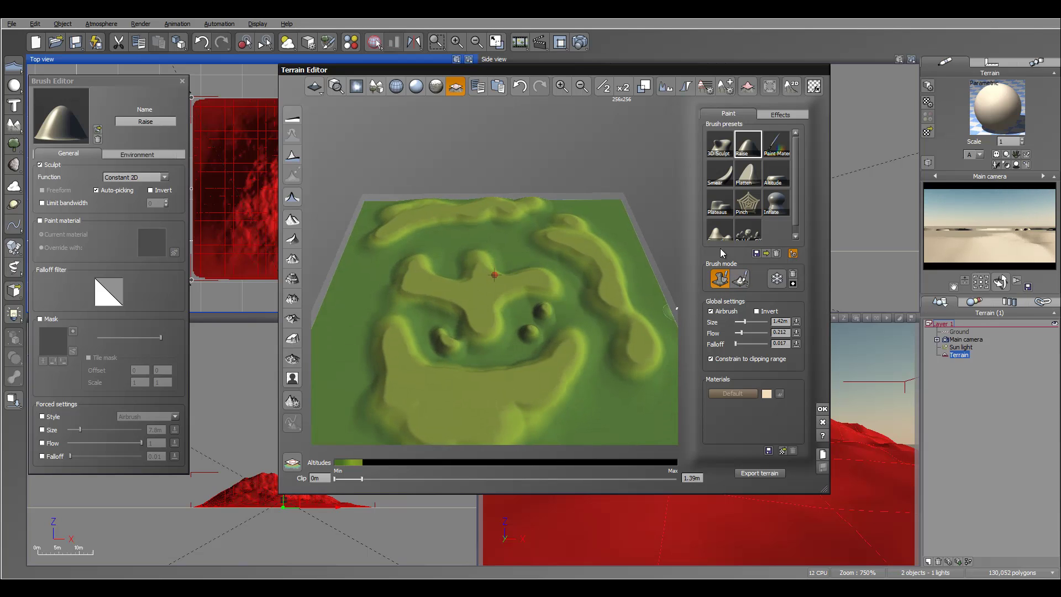
- Restore the terrain's maximum clipping altitude to 16.9 m and turn off the clipping display
{"action": "left_click_drag", "start_coordinate": [370, 480], "coordinate": [703, 484]}
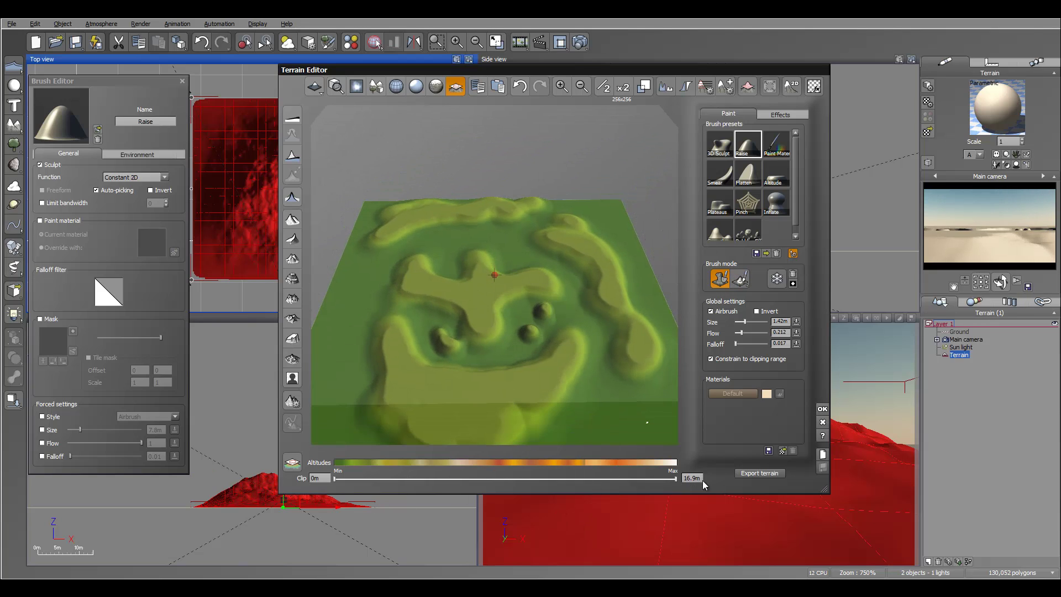
{"action": "mouse_move", "coordinate": [671, 398]}
{"action": "right_mouse_down"}
{"action": "mouse_move", "coordinate": [666, 343]}
{"action": "mouse_move", "coordinate": [687, 334]}
{"action": "right_mouse_up"}
{"action": "left_click", "coordinate": [778, 116]}
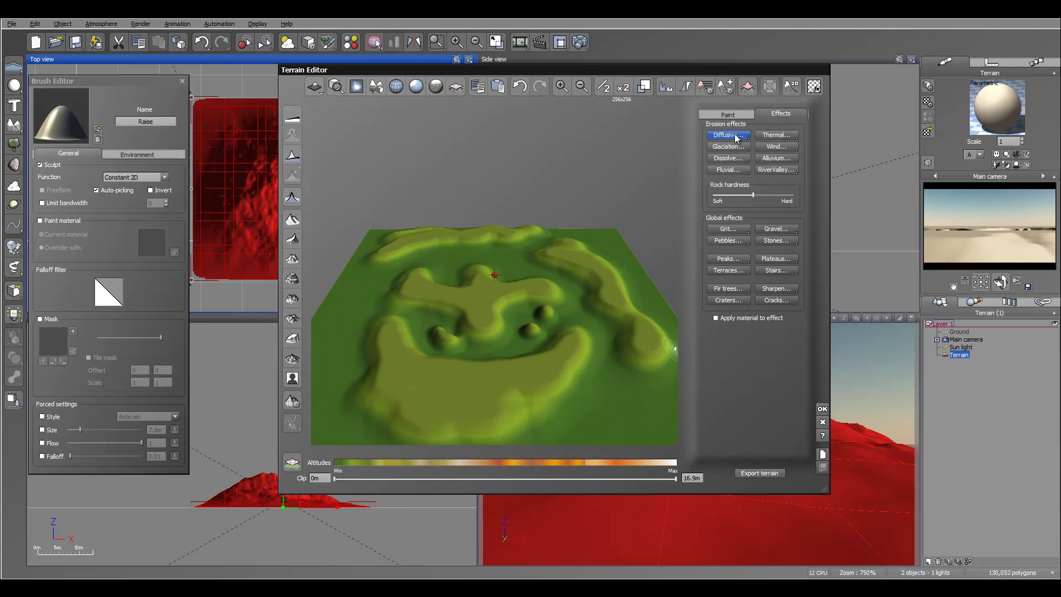
{"action": "mouse_move", "coordinate": [539, 327]}
{"action": "right_mouse_down"}
{"action": "mouse_move", "coordinate": [540, 284]}
{"action": "mouse_move", "coordinate": [543, 316]}
{"action": "right_mouse_up"}
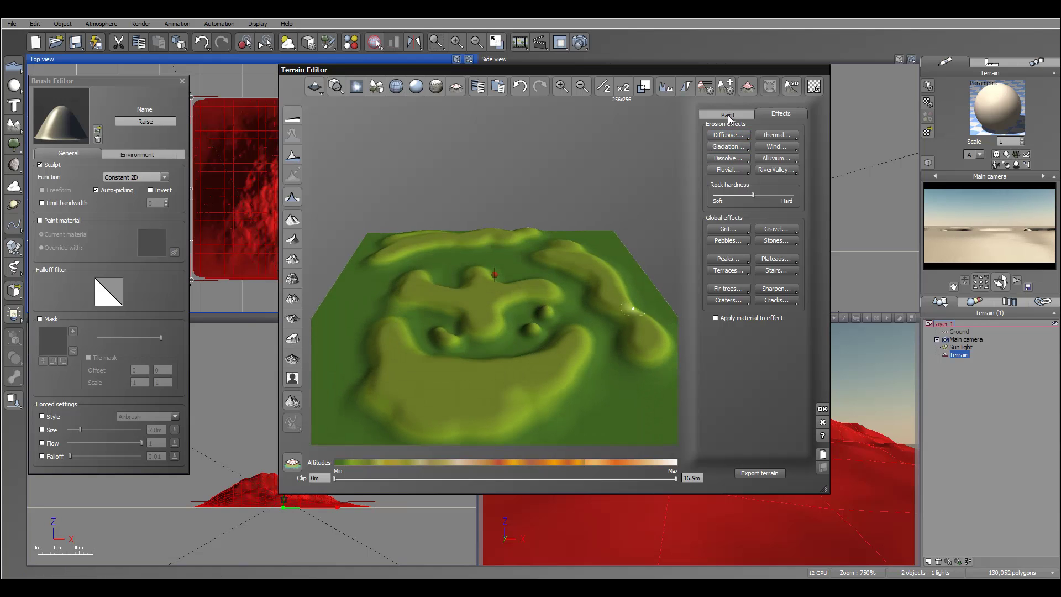
{"action": "left_click", "coordinate": [728, 115]}
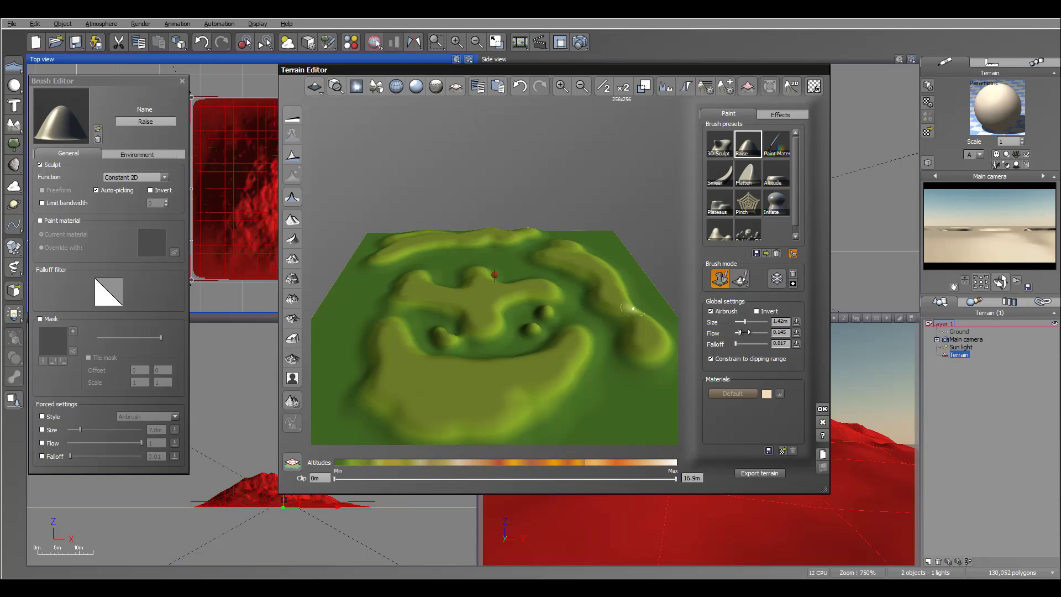
- Set the Raise brush to size 2.31 m and flow 0.145, then add uneven bumps on top of the ridges
{"action": "right_click_drag", "start_coordinate": [459, 336], "coordinate": [470, 353]}
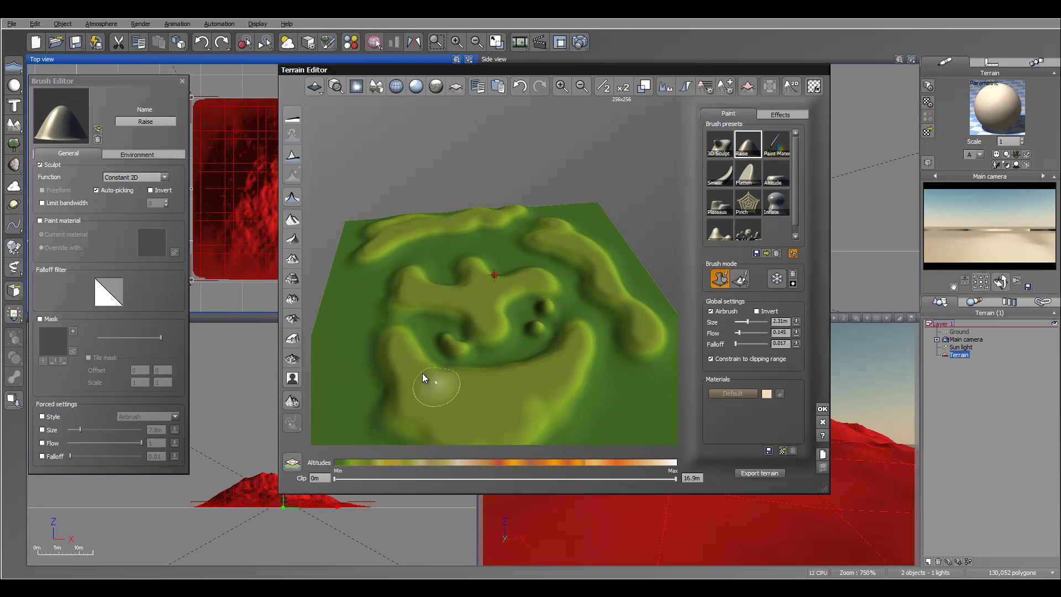
{"action": "mouse_move", "coordinate": [419, 379]}
{"action": "left_mouse_down"}
{"action": "mouse_move", "coordinate": [481, 403]}
{"action": "mouse_move", "coordinate": [473, 419]}
{"action": "mouse_move", "coordinate": [505, 409]}
{"action": "mouse_move", "coordinate": [500, 392]}
{"action": "left_mouse_up"}
{"action": "mouse_move", "coordinate": [521, 383]}
{"action": "right_mouse_down"}
{"action": "mouse_move", "coordinate": [570, 341]}
{"action": "mouse_move", "coordinate": [517, 344]}
{"action": "right_mouse_up"}
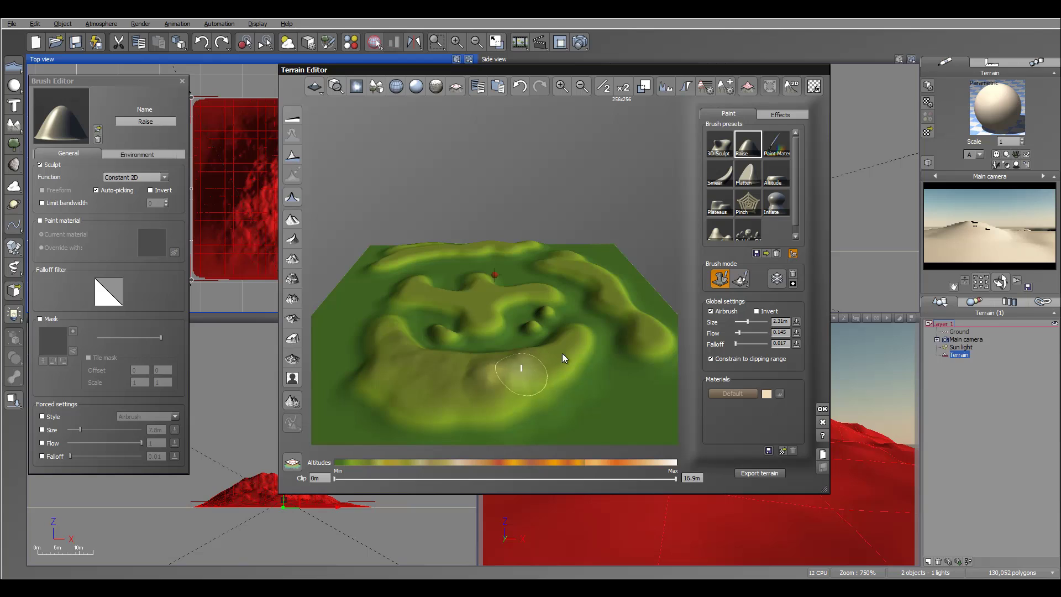
{"action": "right_click_drag", "start_coordinate": [536, 348], "coordinate": [469, 326]}
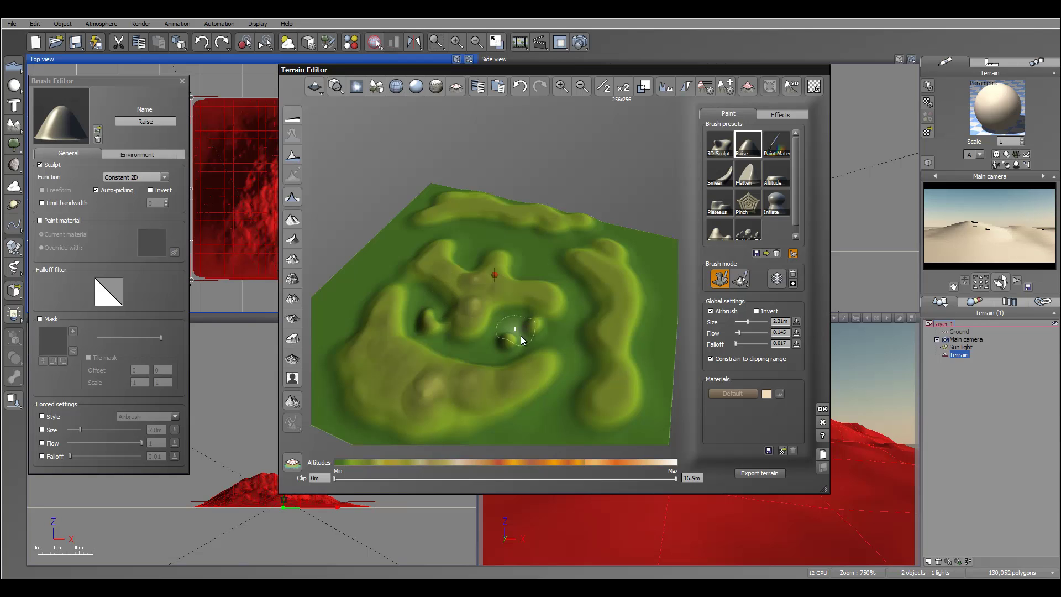
{"action": "mouse_move", "coordinate": [544, 287]}
{"action": "right_mouse_down"}
{"action": "mouse_move", "coordinate": [555, 245]}
{"action": "mouse_move", "coordinate": [528, 336]}
{"action": "right_mouse_up"}
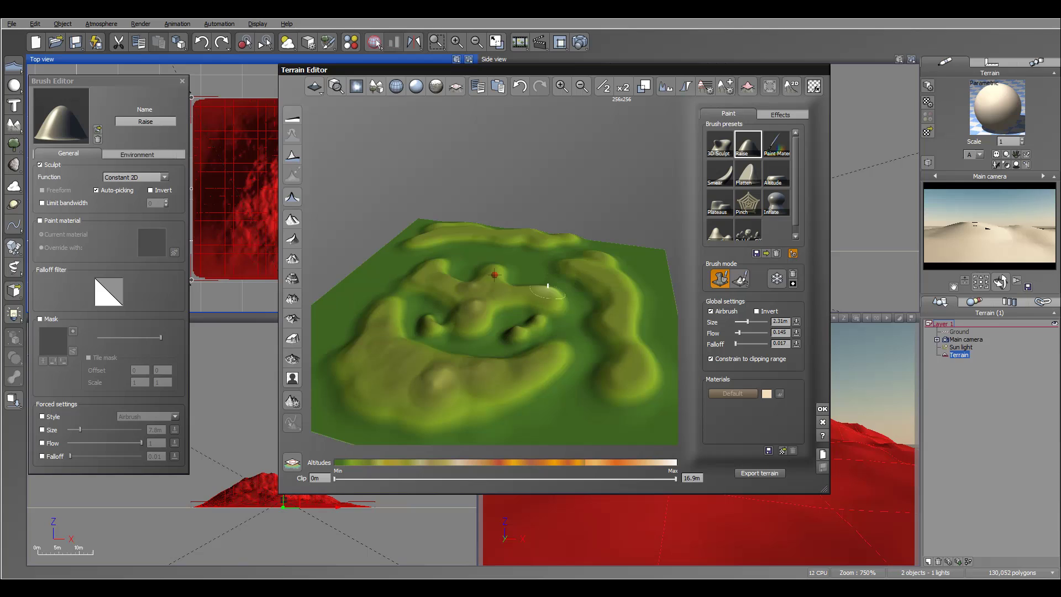
{"action": "right_click_drag", "start_coordinate": [538, 262], "coordinate": [512, 275]}
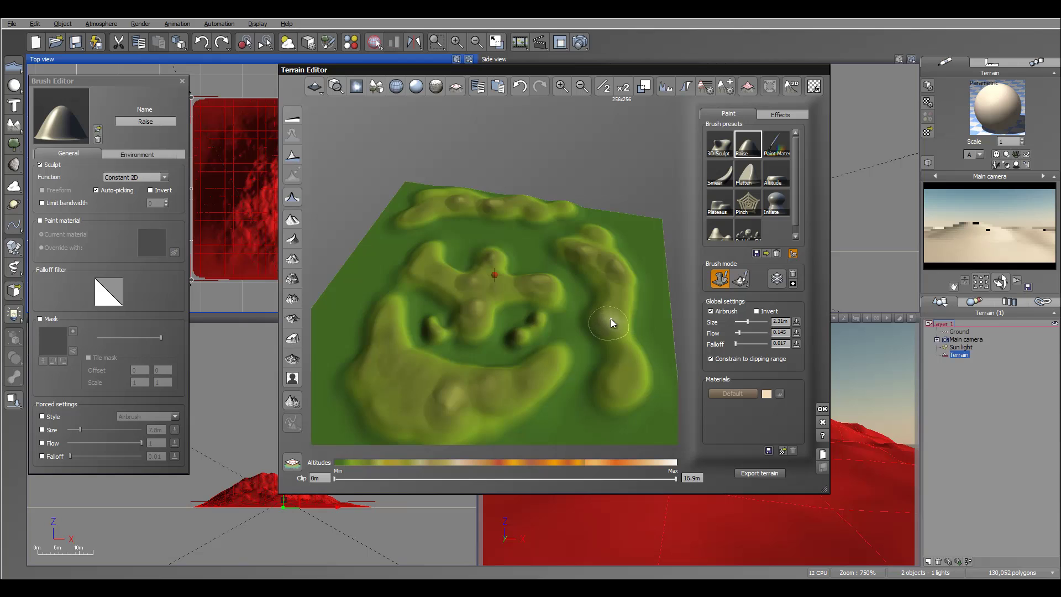
{"action": "mouse_move", "coordinate": [545, 344]}
{"action": "right_mouse_down"}
{"action": "mouse_move", "coordinate": [615, 304]}
{"action": "mouse_move", "coordinate": [575, 301]}
{"action": "right_mouse_up"}
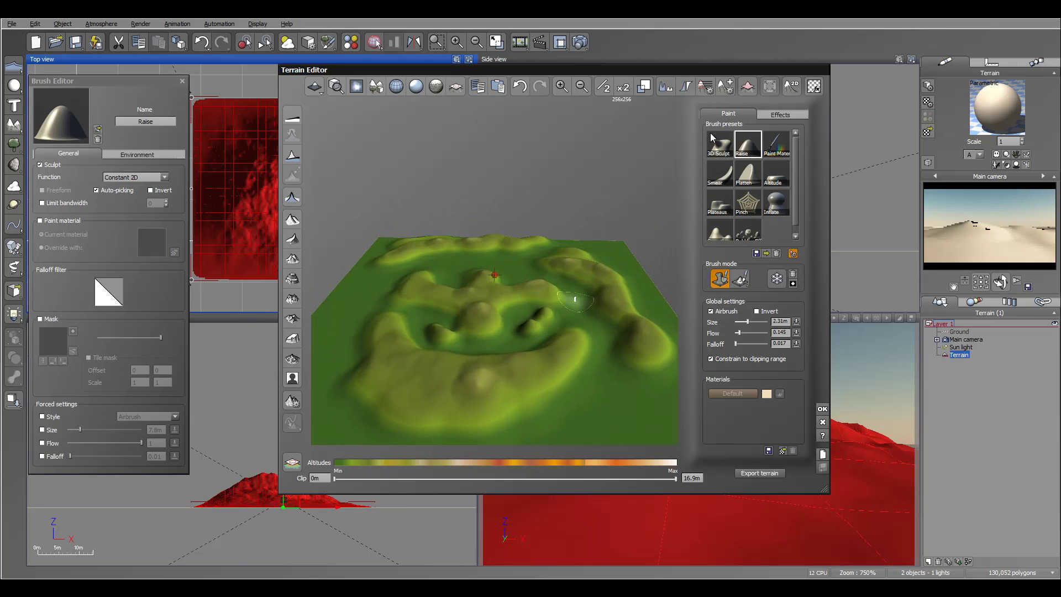
- Apply the Diffusive erosion effect to soften the terrain, then accept the edited terrain
{"action": "left_click", "coordinate": [786, 115]}
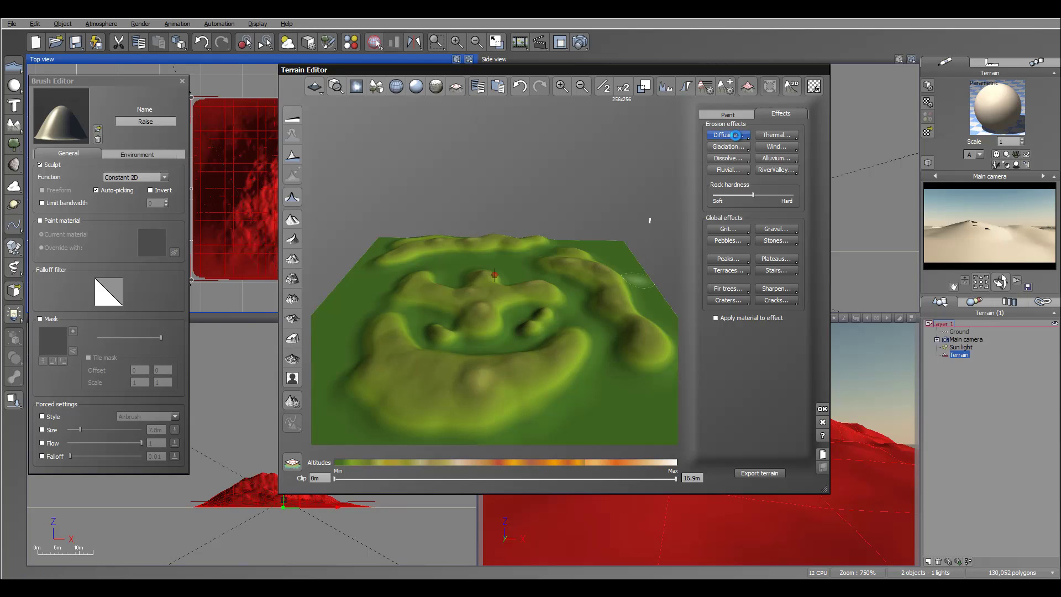
{"action": "right_click_drag", "start_coordinate": [510, 299], "coordinate": [570, 310]}
{"action": "left_click", "coordinate": [823, 409]}
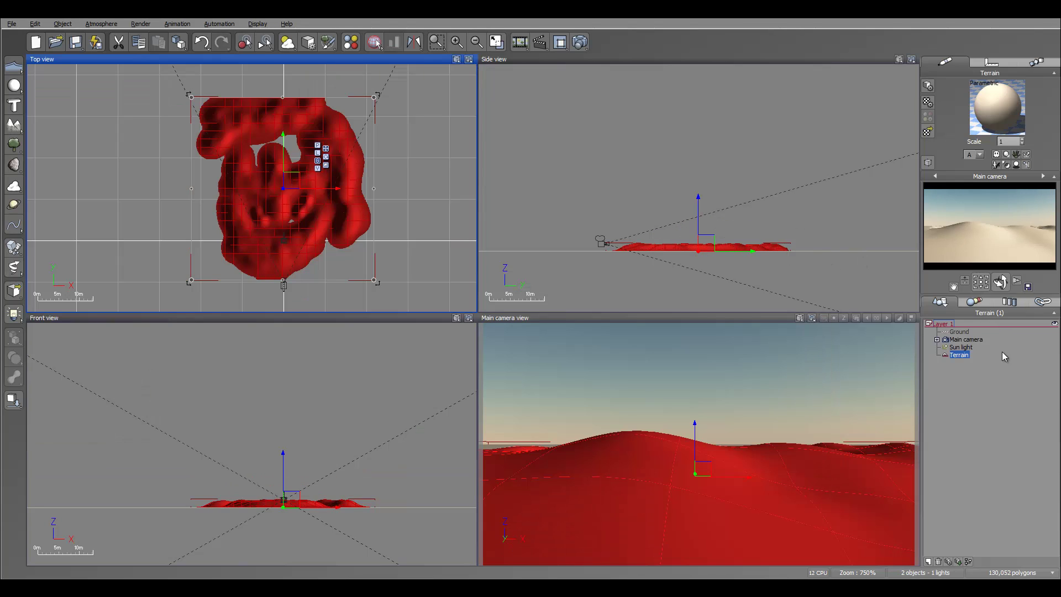
- Raise the main camera to a height of 5.27 m, pull it back from the terrain and tilt it slightly downward
{"action": "left_click", "coordinate": [992, 389]}
{"action": "left_click", "coordinate": [966, 341]}
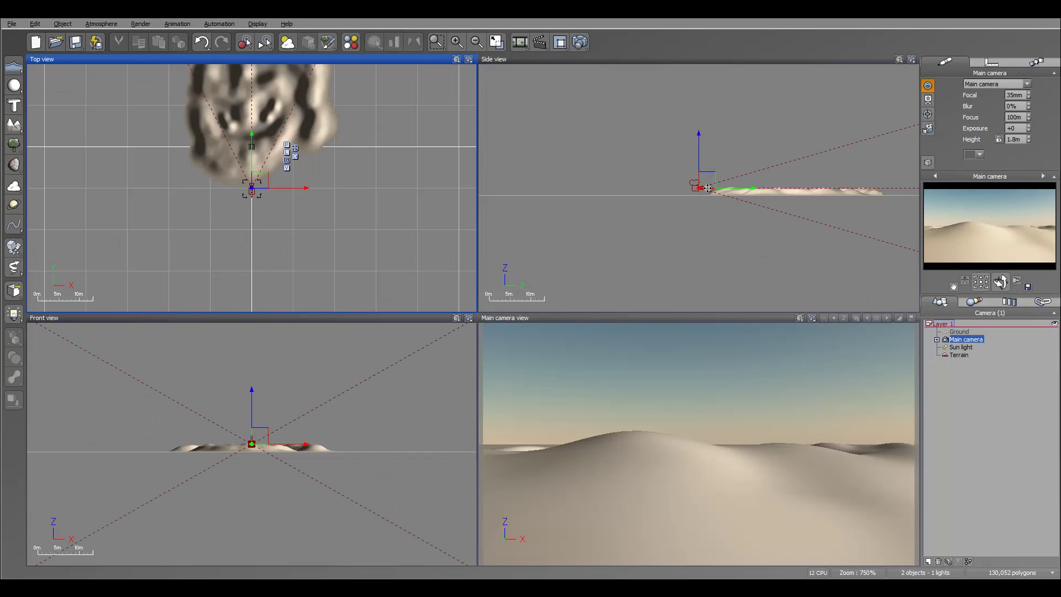
{"action": "left_click_drag", "start_coordinate": [713, 184], "coordinate": [703, 172]}
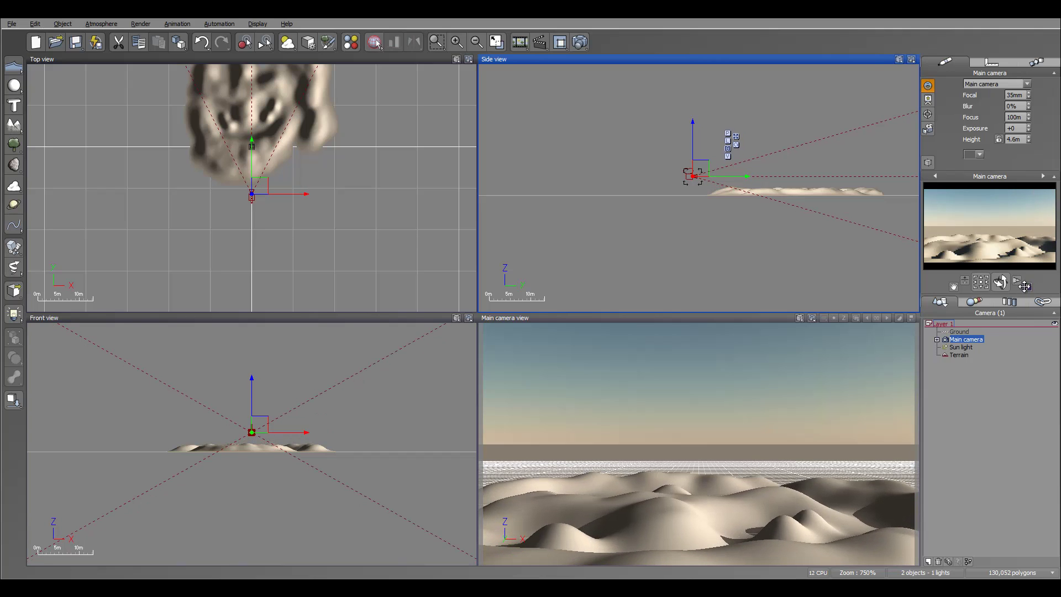
{"action": "left_click_drag", "start_coordinate": [998, 279], "coordinate": [999, 286]}
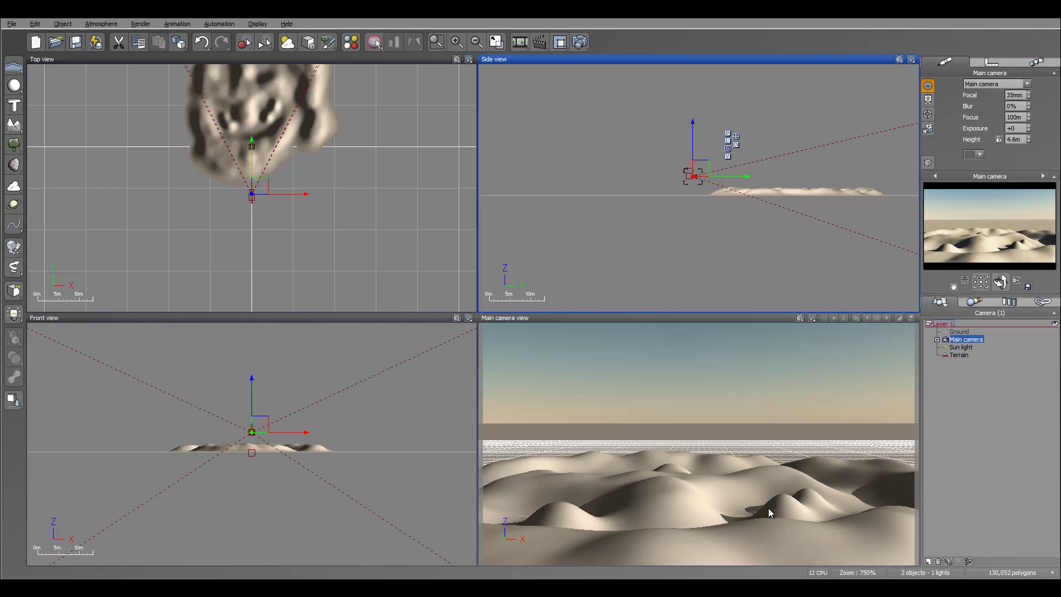
{"action": "left_click_drag", "start_coordinate": [700, 167], "coordinate": [694, 165]}
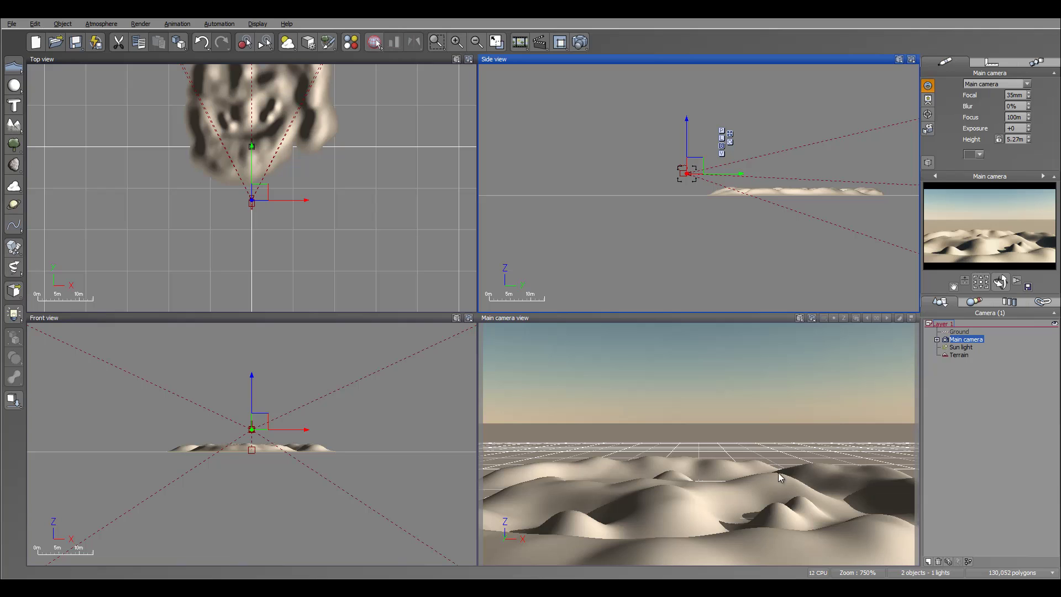
- Add a second, much larger mountain terrain to the scene
{"action": "middle_click_drag", "start_coordinate": [264, 212], "coordinate": [268, 284]}
{"action": "middle_click_drag", "start_coordinate": [270, 112], "coordinate": [304, 236]}
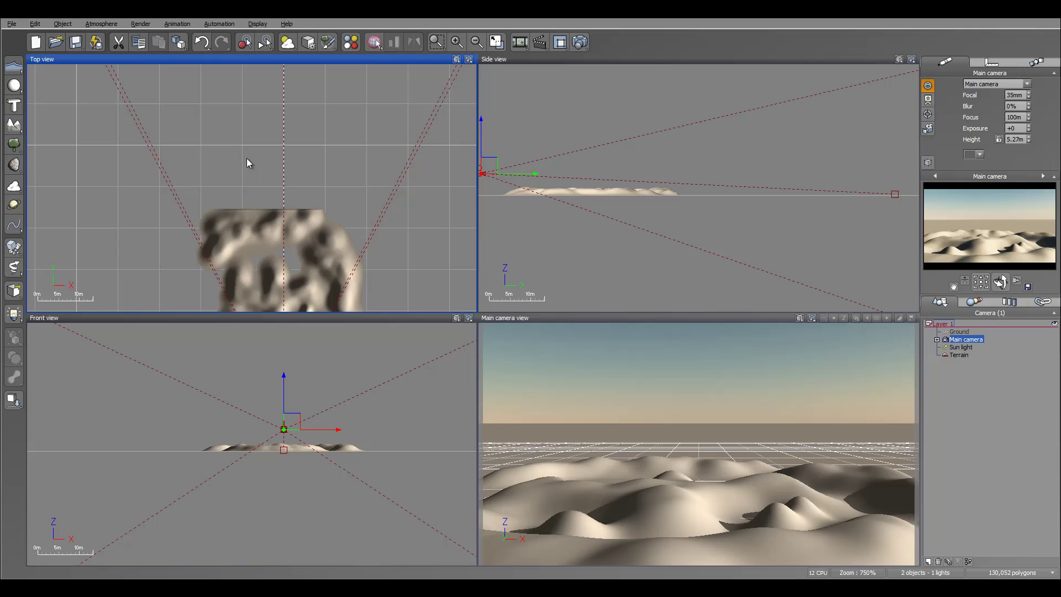
{"action": "left_click", "coordinate": [14, 126]}
{"action": "scroll", "coordinate": [352, 191], "scroll_direction": "down", "scroll_amount": 3}
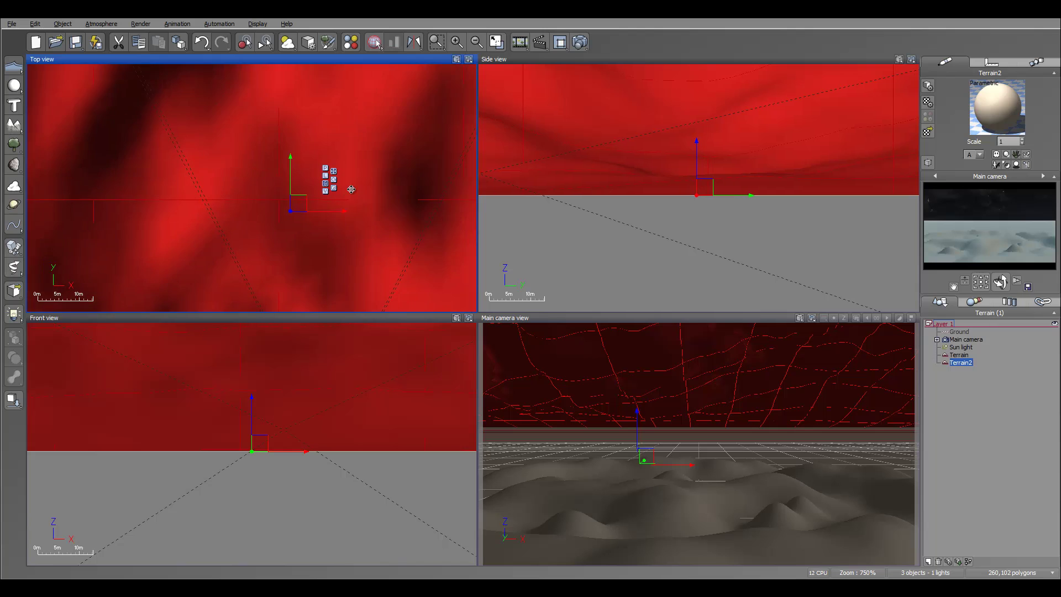
{"action": "scroll", "coordinate": [353, 191], "scroll_direction": "down", "scroll_amount": 6}
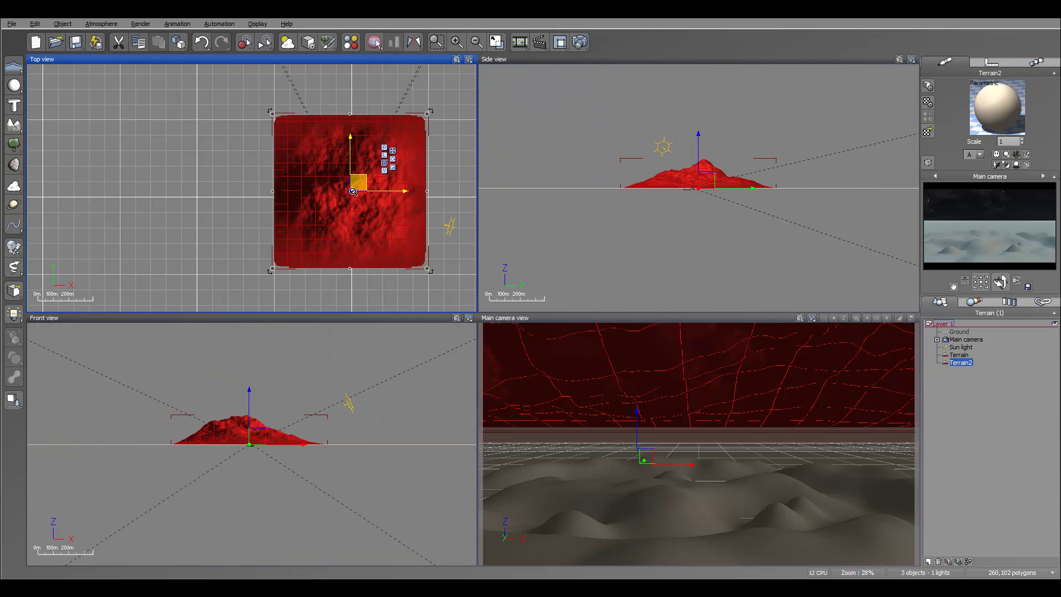
- Shrink and reshape the mountain terrain into a wide, low strip directly behind the dune terrain
{"action": "left_click_drag", "start_coordinate": [427, 269], "coordinate": [353, 163]}
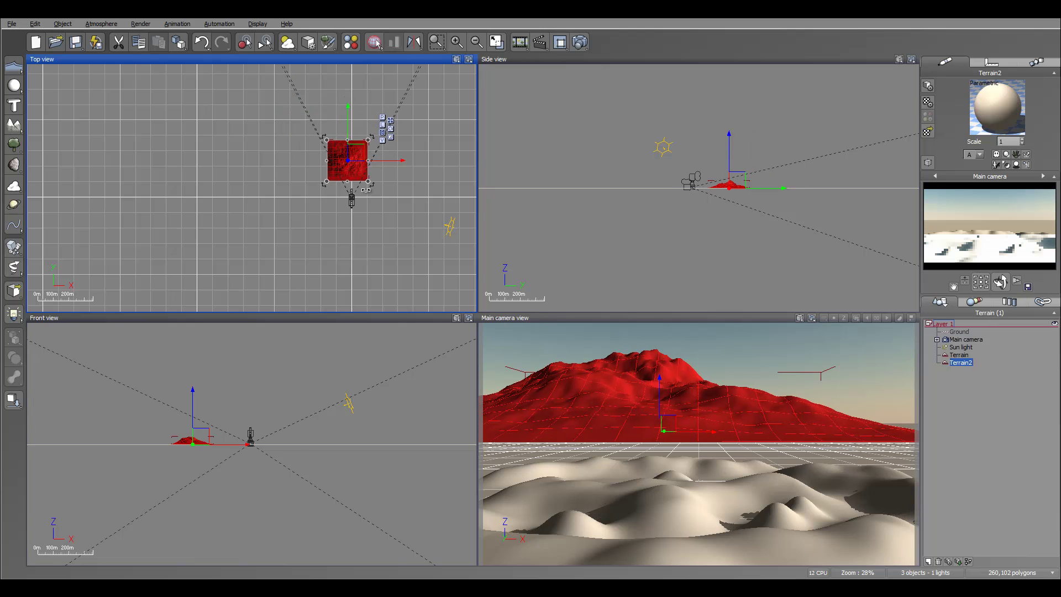
{"action": "scroll", "coordinate": [367, 192], "scroll_direction": "up", "scroll_amount": 4}
{"action": "scroll", "coordinate": [366, 191], "scroll_direction": "up", "scroll_amount": 1}
{"action": "left_click_drag", "start_coordinate": [328, 92], "coordinate": [335, 137]}
{"action": "right_click_drag", "start_coordinate": [336, 156], "coordinate": [352, 206]}
{"action": "left_click_drag", "start_coordinate": [315, 75], "coordinate": [323, 191]}
{"action": "left_click", "coordinate": [665, 154]}
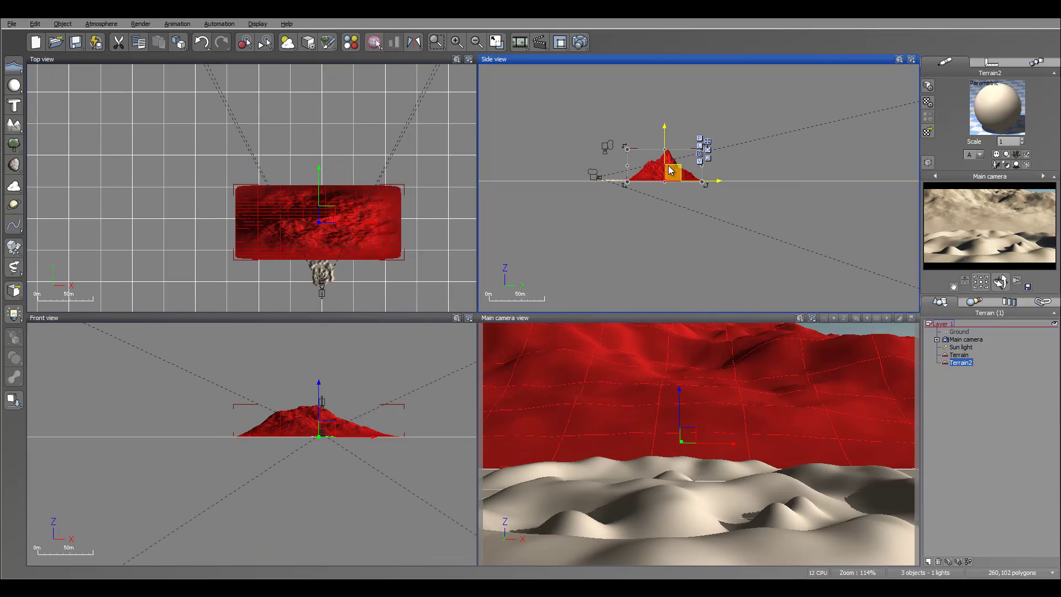
{"action": "left_click_drag", "start_coordinate": [665, 146], "coordinate": [665, 176]}
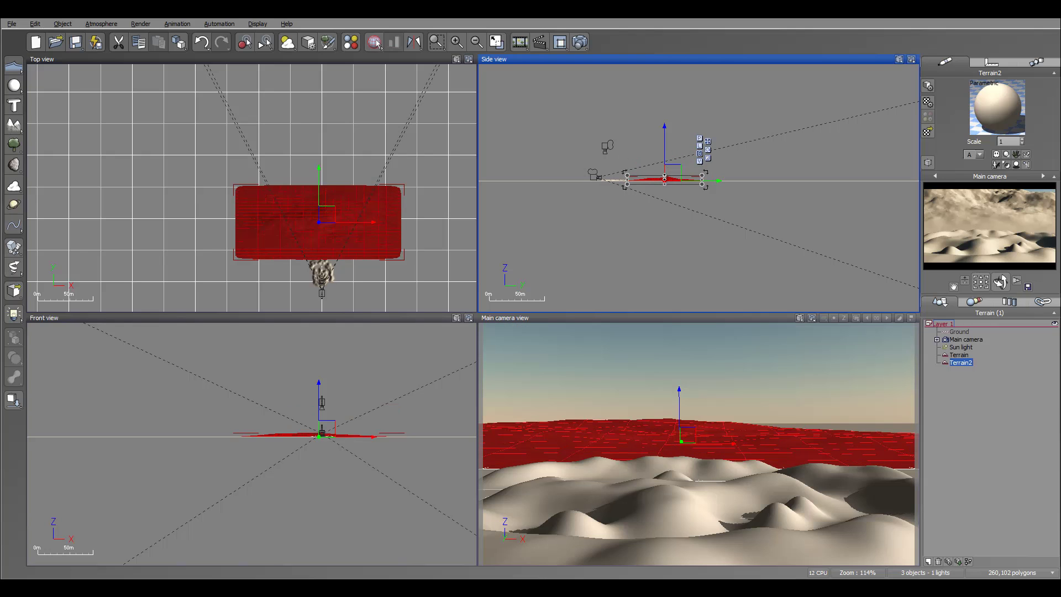
- Regenerate the background terrain's relief with a smoother, dune-like preset shape, then accept the edited terrain
{"action": "right_click", "coordinate": [274, 184]}
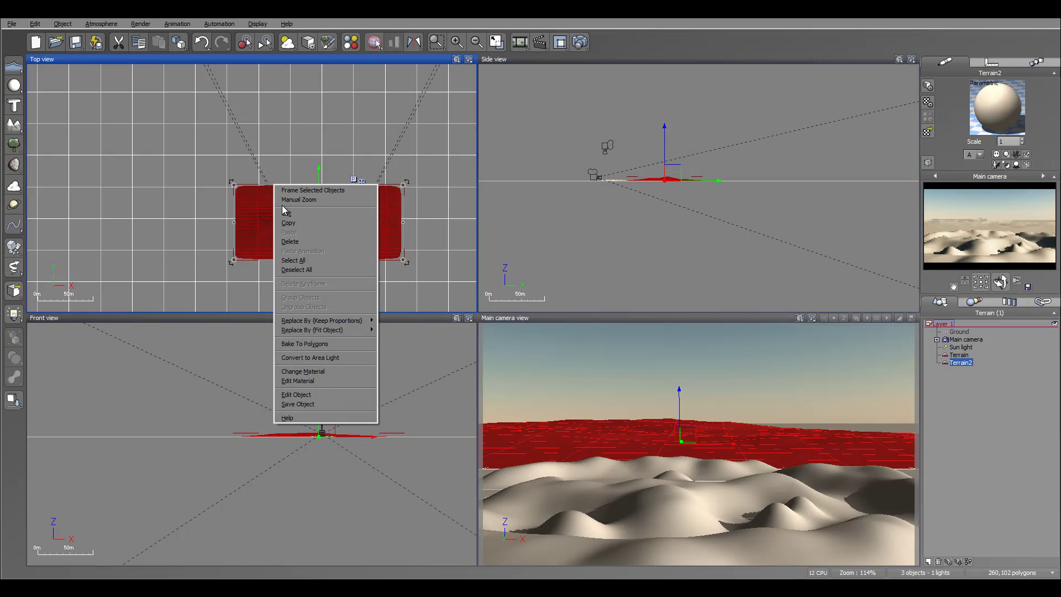
{"action": "left_click", "coordinate": [325, 395]}
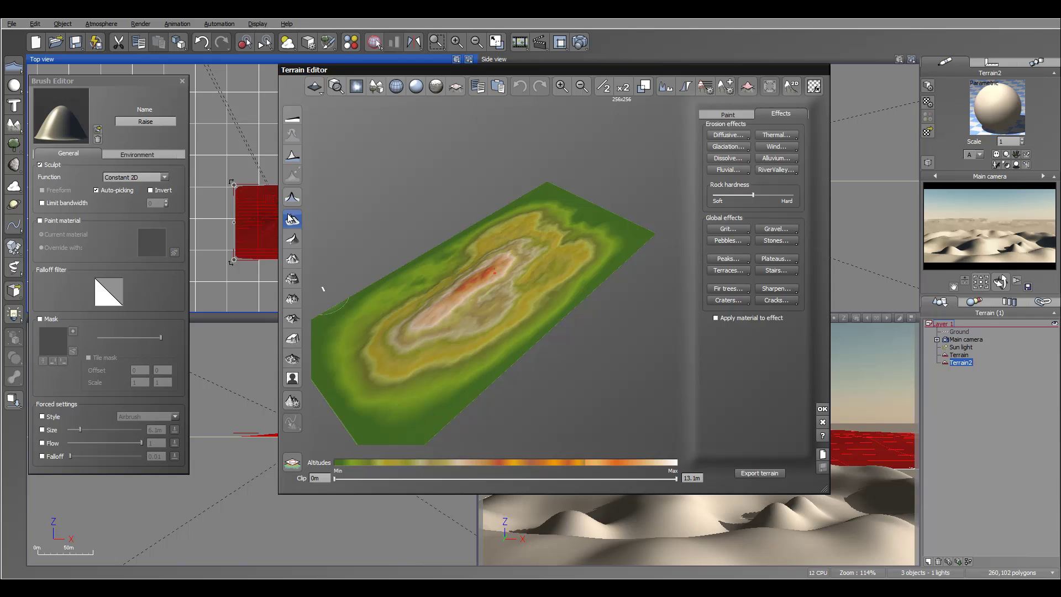
{"action": "left_click", "coordinate": [296, 242]}
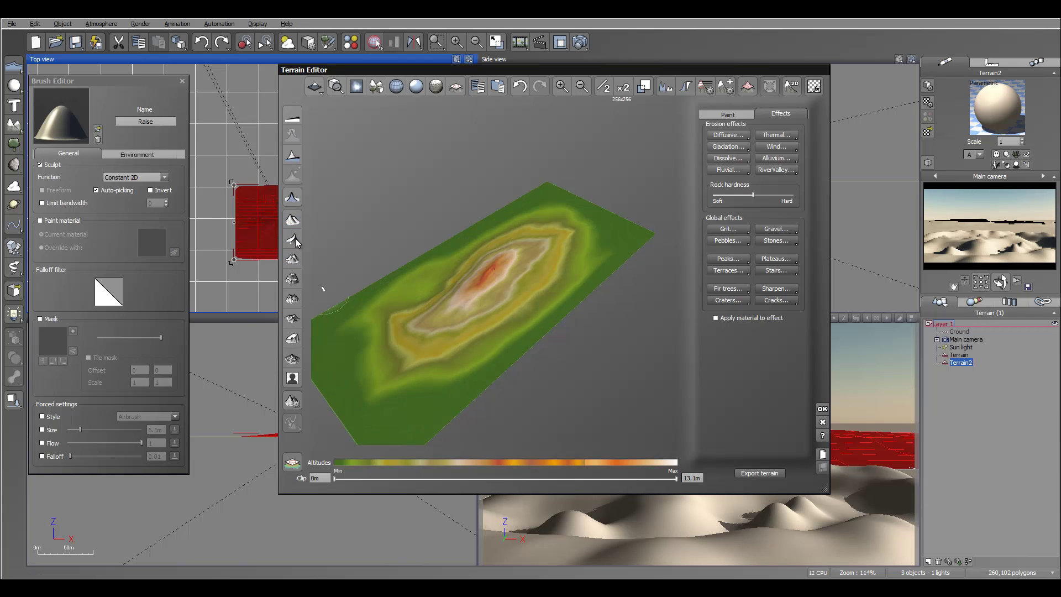
{"action": "left_click", "coordinate": [298, 242]}
{"action": "right_click_drag", "start_coordinate": [608, 310], "coordinate": [855, 422]}
{"action": "left_click", "coordinate": [823, 409]}
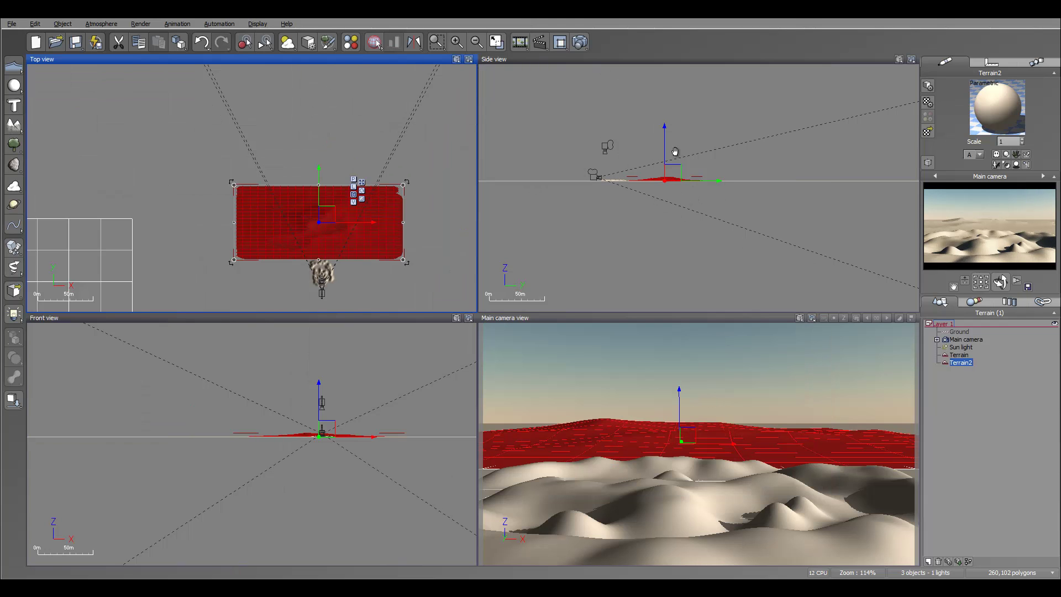
- Move the background terrain slightly toward the camera so that its front edge overlaps the back of the dune terrain
{"action": "right_click_drag", "start_coordinate": [675, 151], "coordinate": [606, 154]}
{"action": "scroll", "coordinate": [603, 176], "scroll_direction": "up", "scroll_amount": 5}
{"action": "right_click_drag", "start_coordinate": [580, 189], "coordinate": [737, 199]}
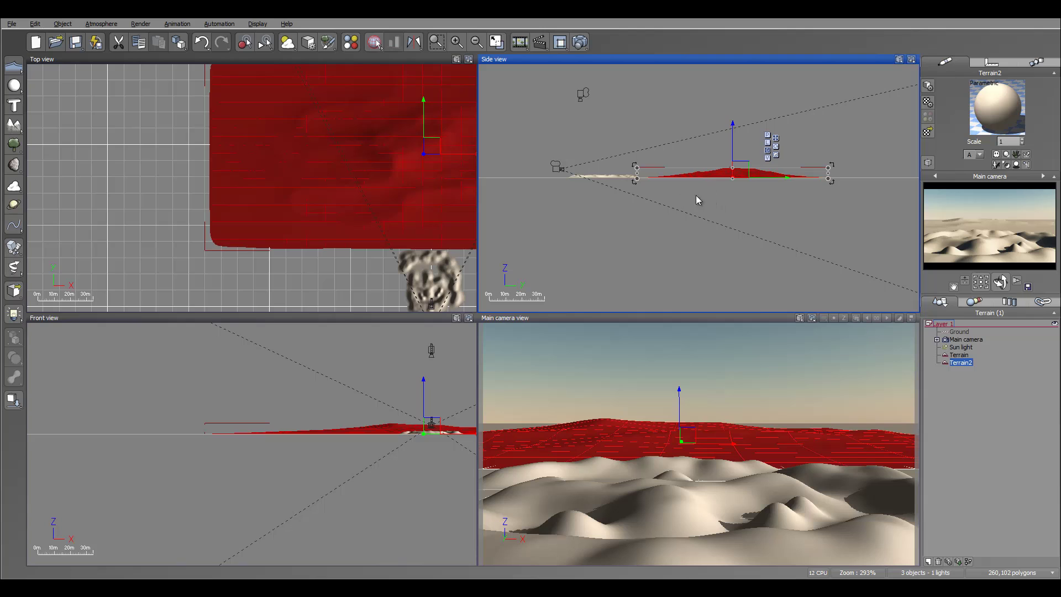
{"action": "scroll", "coordinate": [696, 200], "scroll_direction": "up", "scroll_amount": 5}
{"action": "right_click_drag", "start_coordinate": [603, 167], "coordinate": [706, 173]}
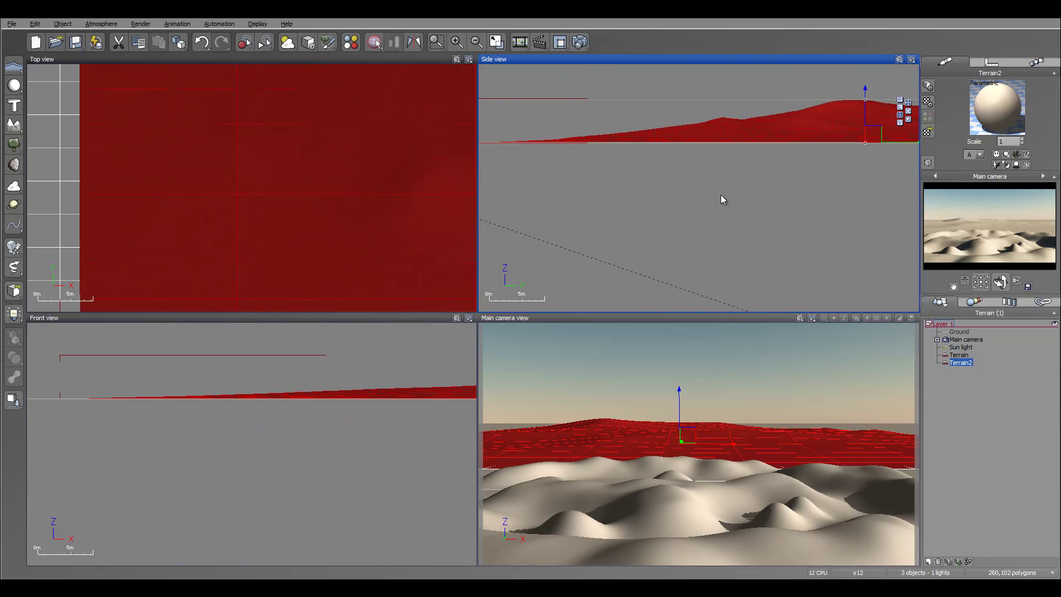
{"action": "scroll", "coordinate": [721, 195], "scroll_direction": "down", "scroll_amount": 3}
{"action": "left_click_drag", "start_coordinate": [796, 175], "coordinate": [798, 175]}
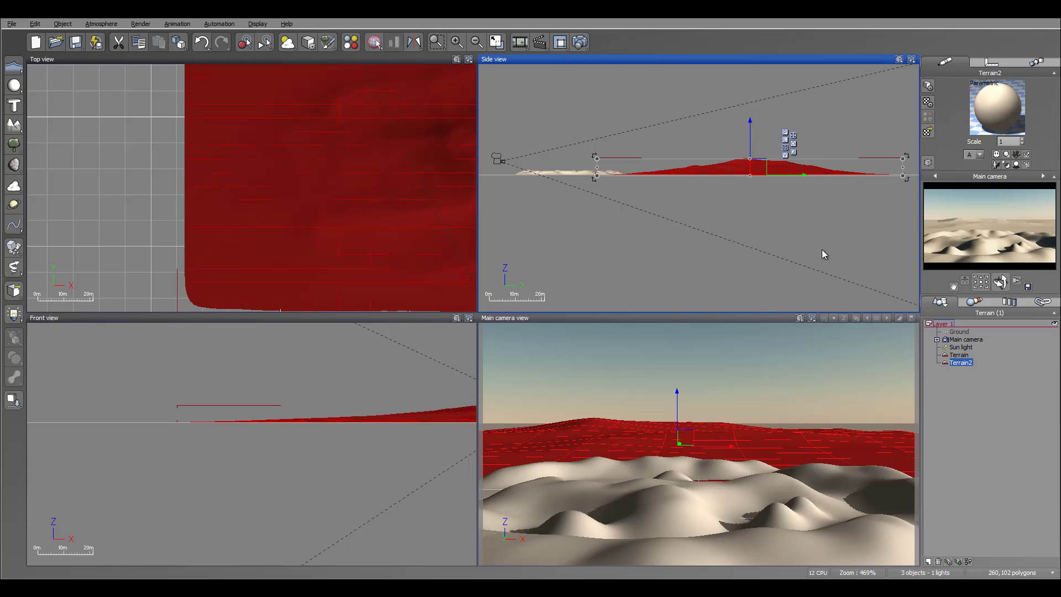
- Assign the Dry grass material from the Landscapes collection to the front dune terrain
{"action": "left_click", "coordinate": [974, 355]}
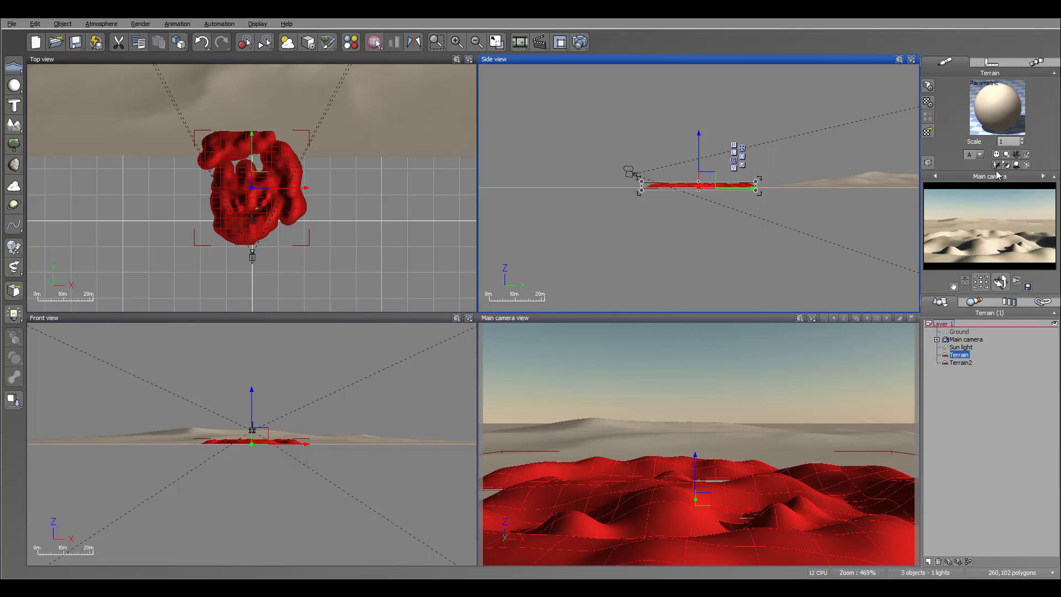
{"action": "left_click", "coordinate": [929, 132]}
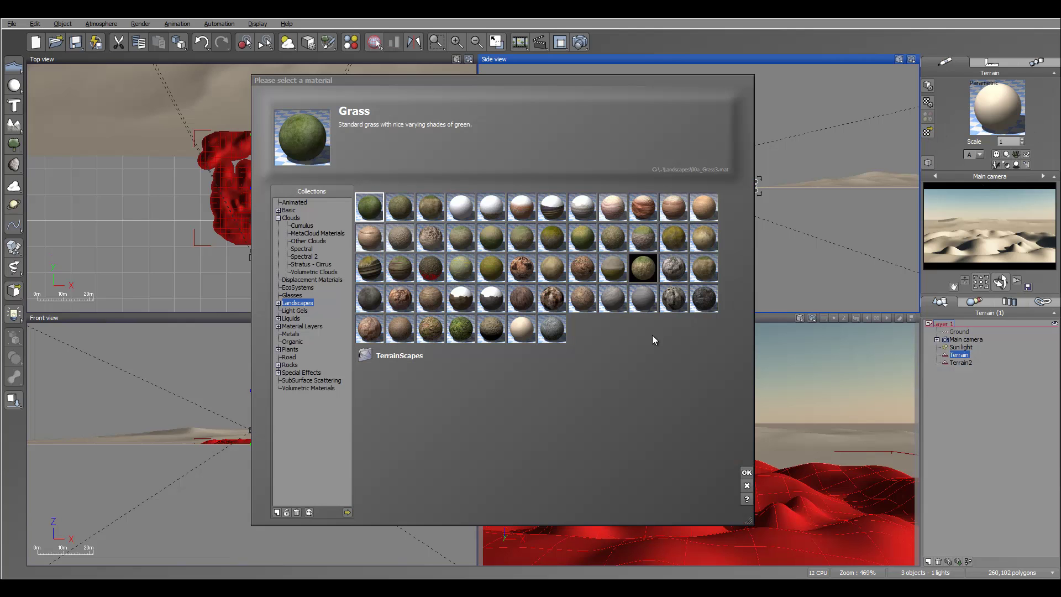
{"action": "left_click", "coordinate": [674, 237]}
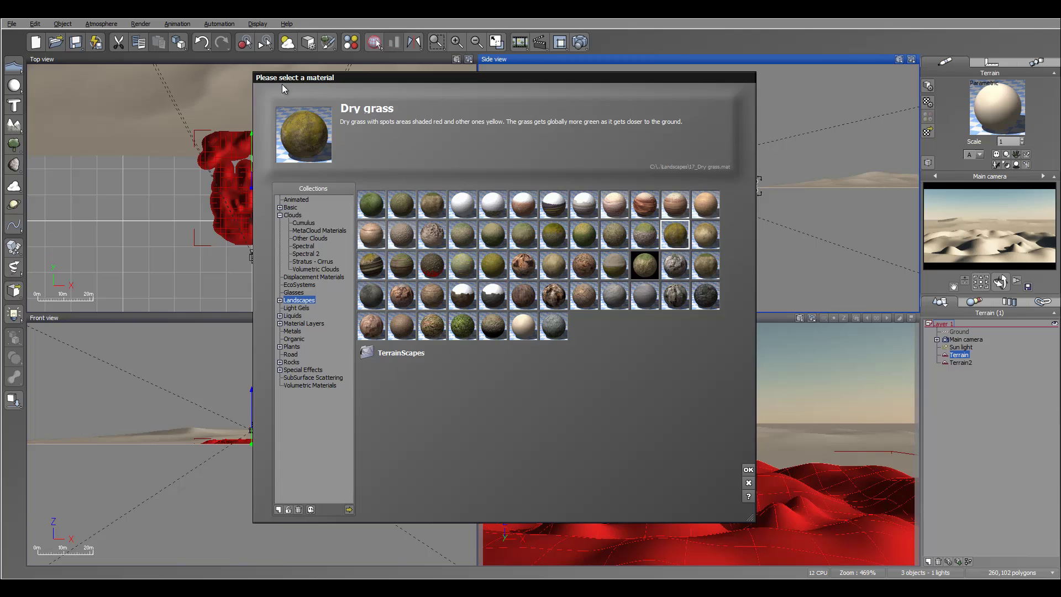
{"action": "left_click", "coordinate": [750, 470]}
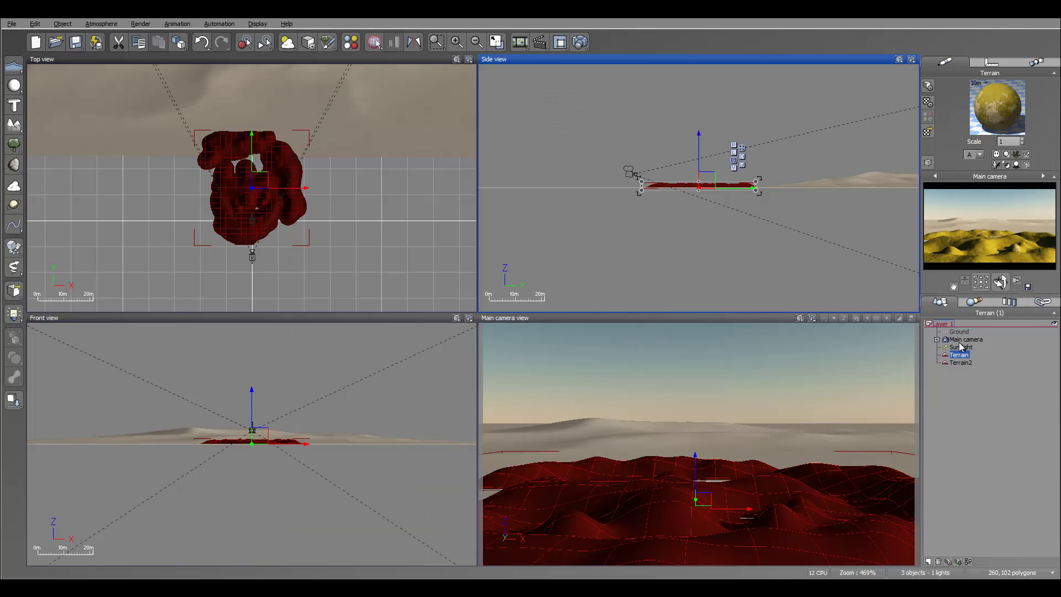
- Edit the front terrain's Dry grass material and change its overall color to a darker, less saturated olive brown
{"action": "double_click", "coordinate": [997, 124]}
{"action": "left_click", "coordinate": [498, 234]}
{"action": "left_click", "coordinate": [715, 254]}
{"action": "left_click", "coordinate": [727, 270]}
{"action": "left_click_drag", "start_coordinate": [591, 353], "coordinate": [590, 363]}
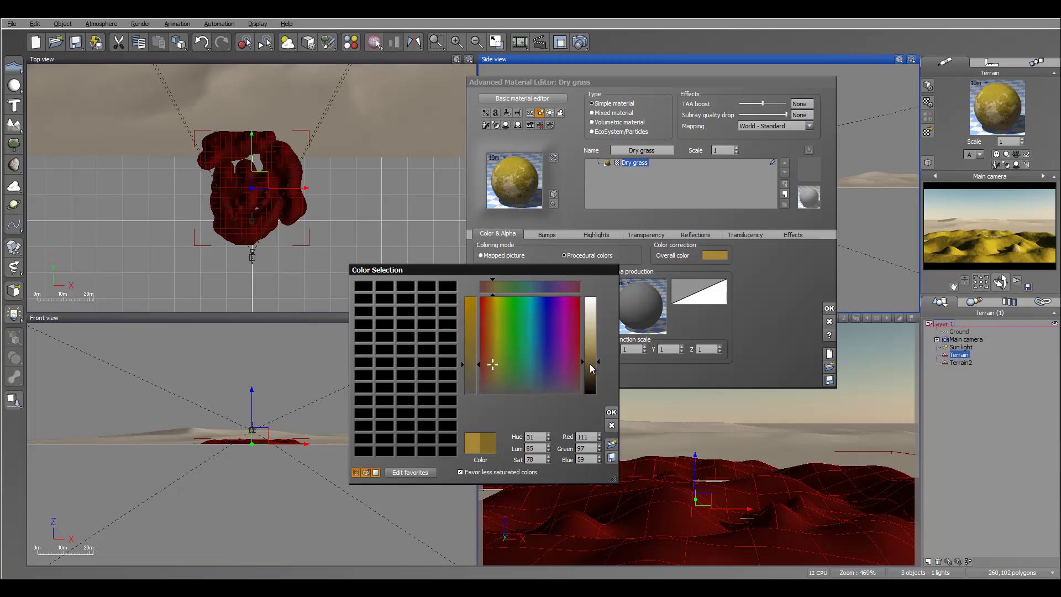
{"action": "left_click_drag", "start_coordinate": [493, 362], "coordinate": [497, 375]}
{"action": "left_click_drag", "start_coordinate": [587, 368], "coordinate": [588, 368]}
{"action": "left_click", "coordinate": [642, 238]}
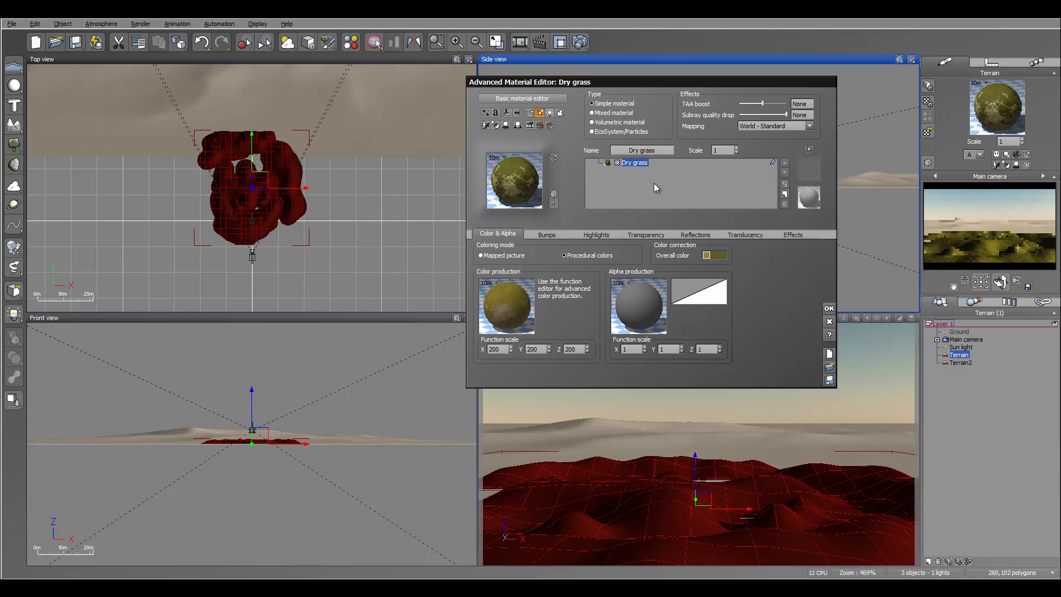
- Fine-tune the Dry grass overall color to red 84, green 78, blue 56 and accept the material
{"action": "left_click", "coordinate": [716, 255]}
{"action": "left_click", "coordinate": [741, 263]}
{"action": "left_click", "coordinate": [494, 376]}
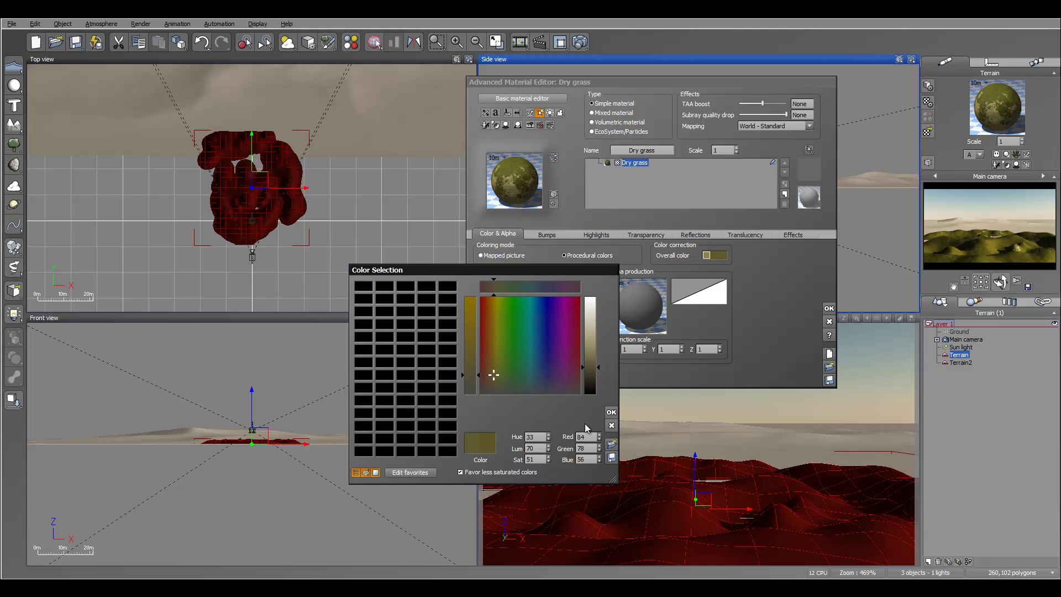
{"action": "left_click", "coordinate": [611, 413]}
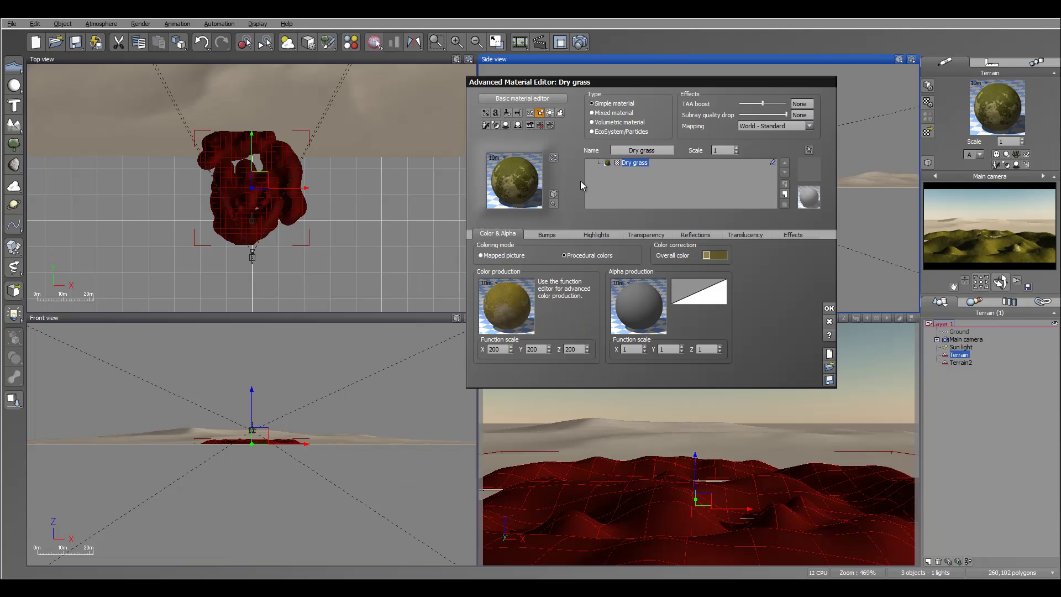
{"action": "left_click", "coordinate": [830, 310]}
- Copy the Dry grass material from the front terrain and paste it onto Terrain2
{"action": "left_click", "coordinate": [963, 363]}
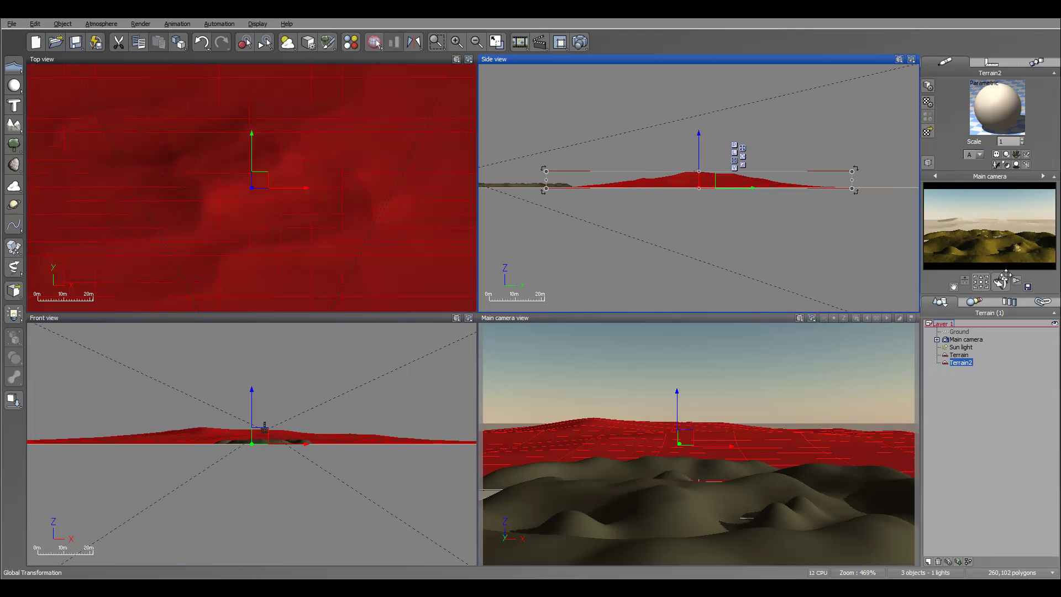
{"action": "left_click", "coordinate": [960, 355]}
{"action": "right_click", "coordinate": [992, 115]}
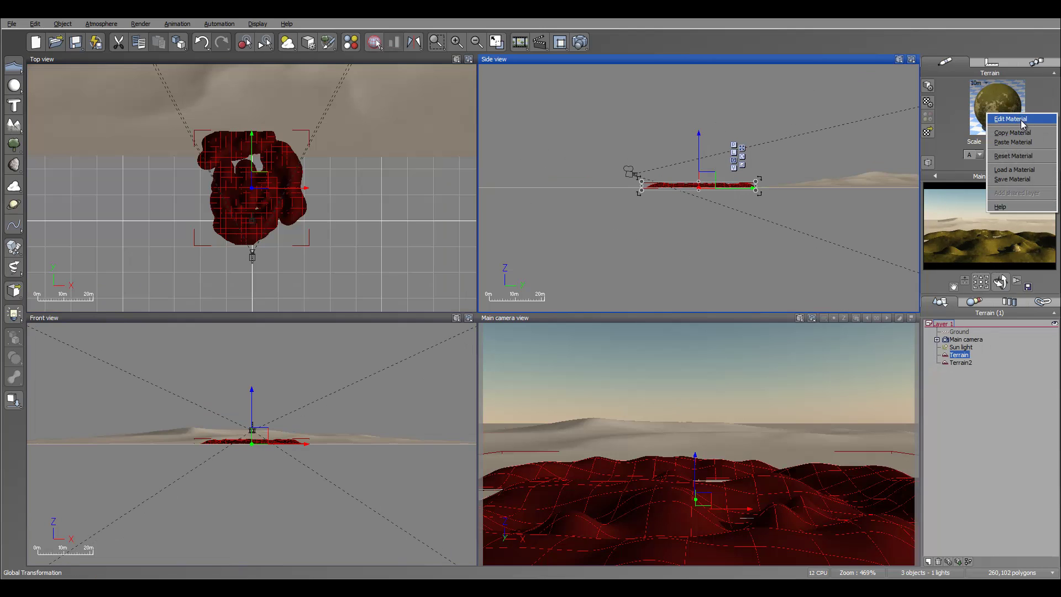
{"action": "left_click", "coordinate": [1013, 134]}
{"action": "left_click", "coordinate": [961, 362]}
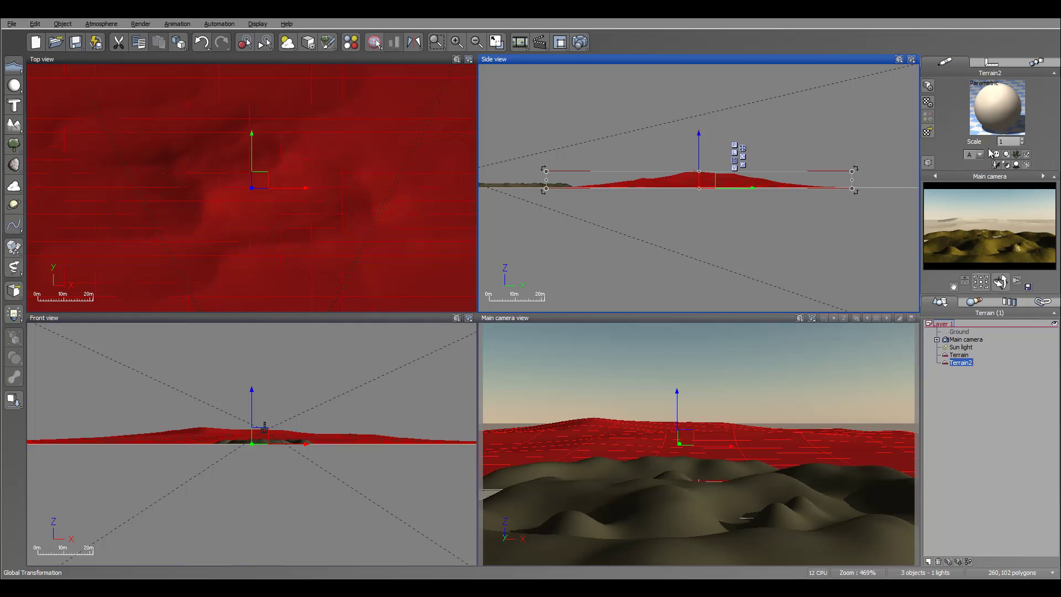
{"action": "right_click", "coordinate": [999, 104]}
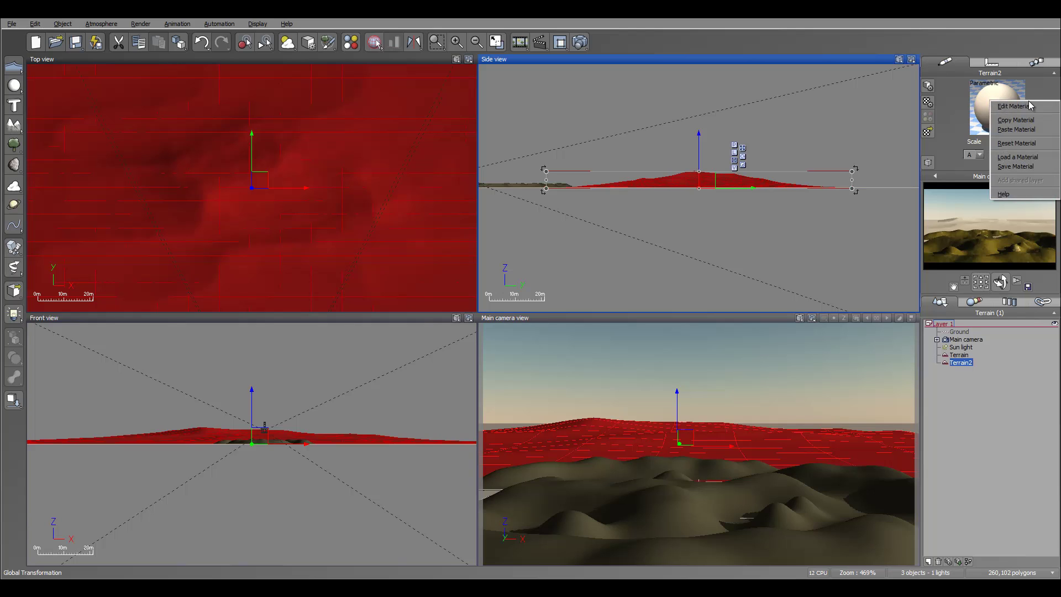
{"action": "left_click", "coordinate": [1016, 130]}
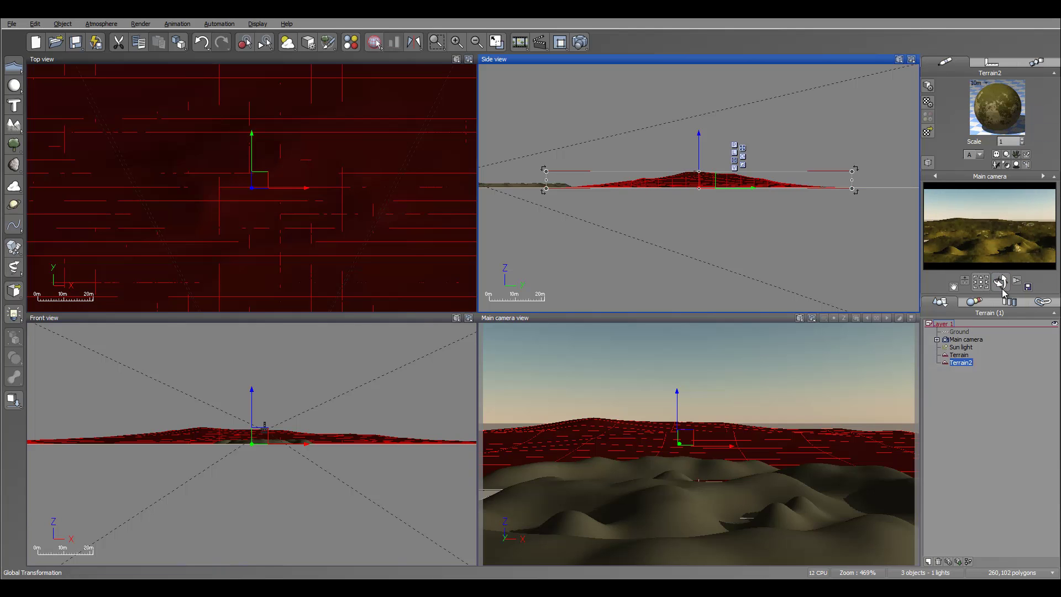
- Paste the copied Dry grass material onto the Ground plane
{"action": "left_click", "coordinate": [962, 331]}
{"action": "right_click", "coordinate": [991, 99]}
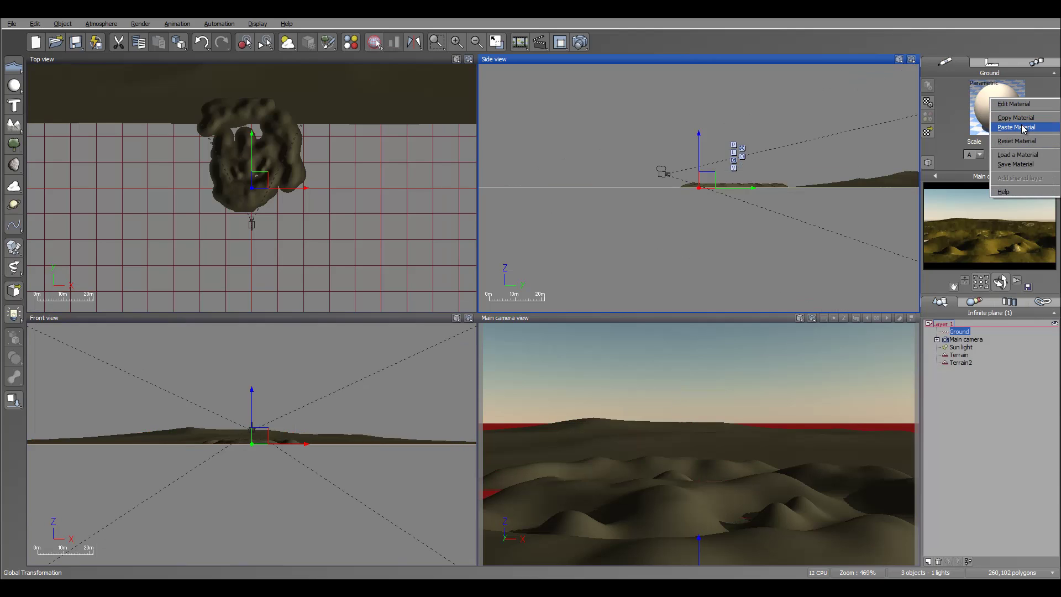
{"action": "left_click", "coordinate": [1016, 127]}
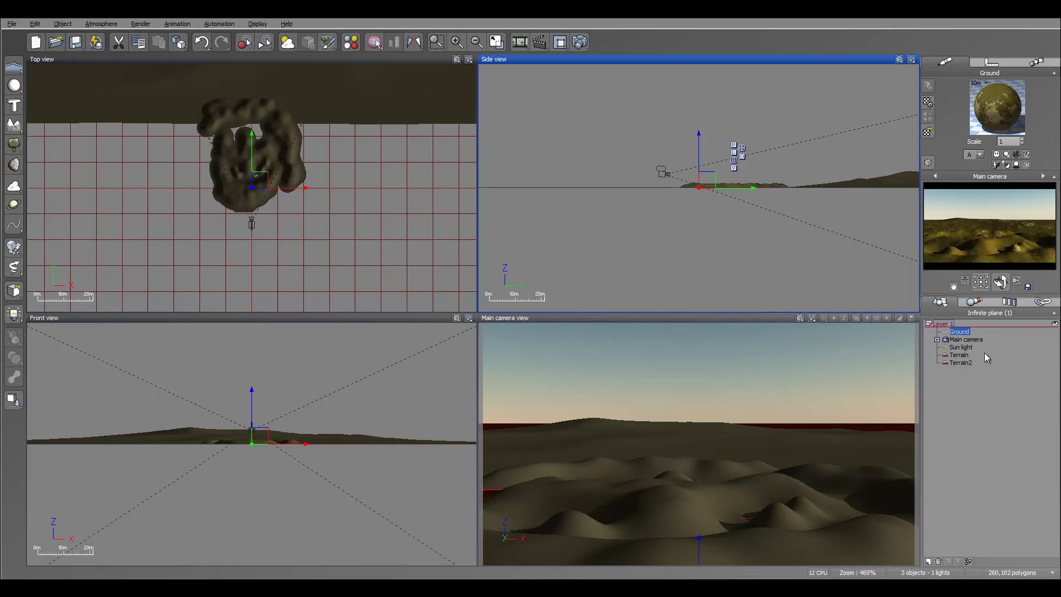
- Convert the front terrain's Dry grass material to an EcoSystem and add the Dry Weeds plant to its population
{"action": "left_click", "coordinate": [960, 354]}
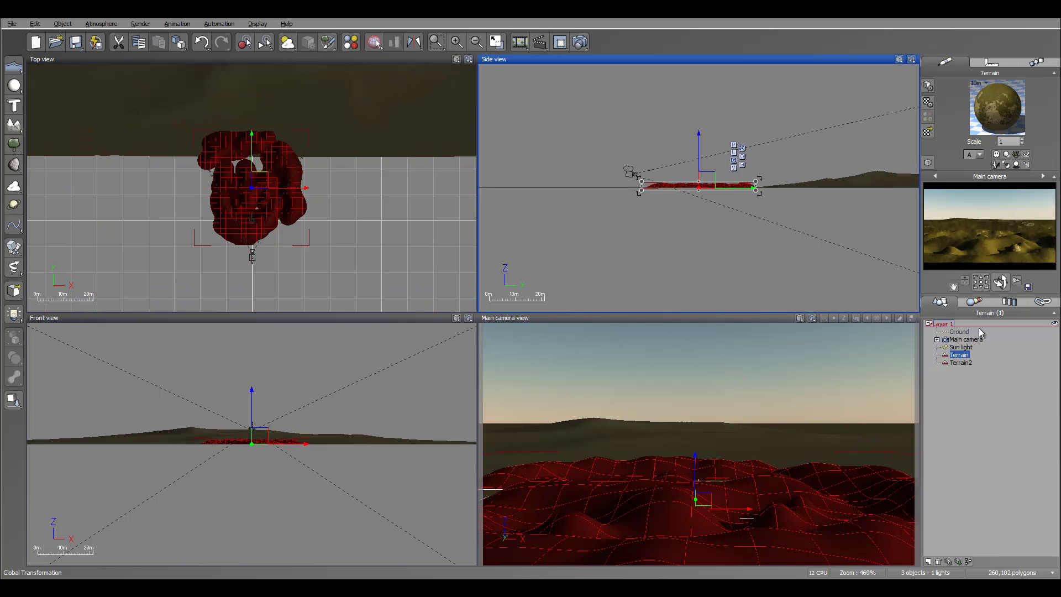
{"action": "double_click", "coordinate": [988, 108]}
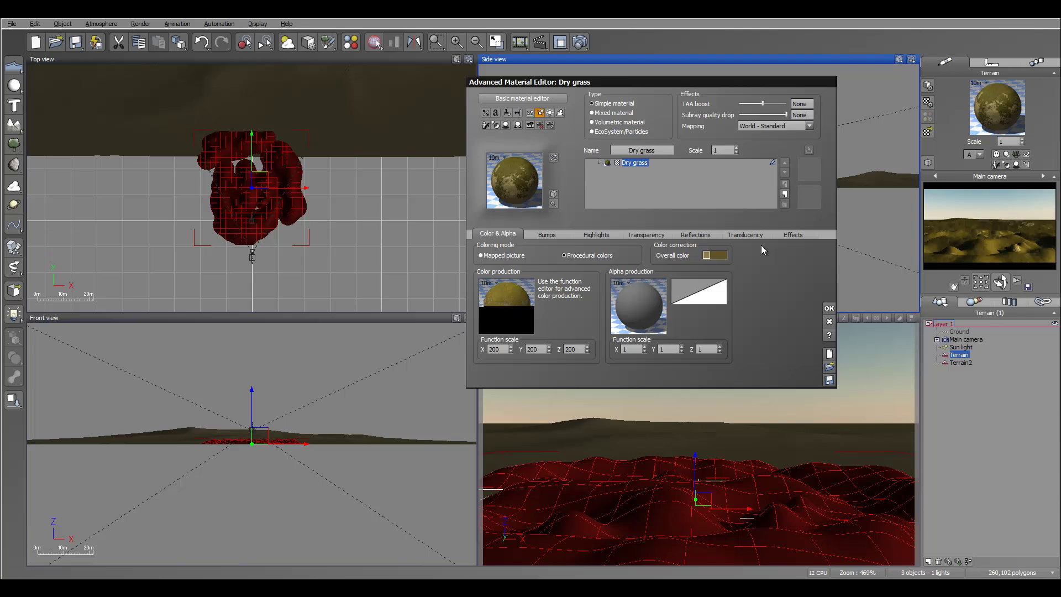
{"action": "left_click", "coordinate": [620, 133]}
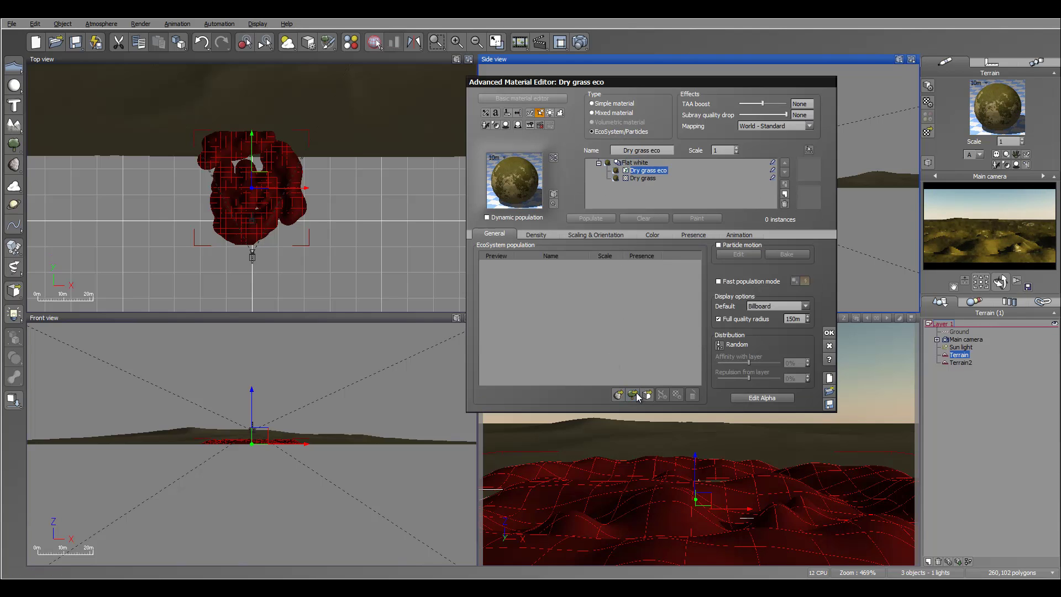
{"action": "left_click", "coordinate": [635, 392]}
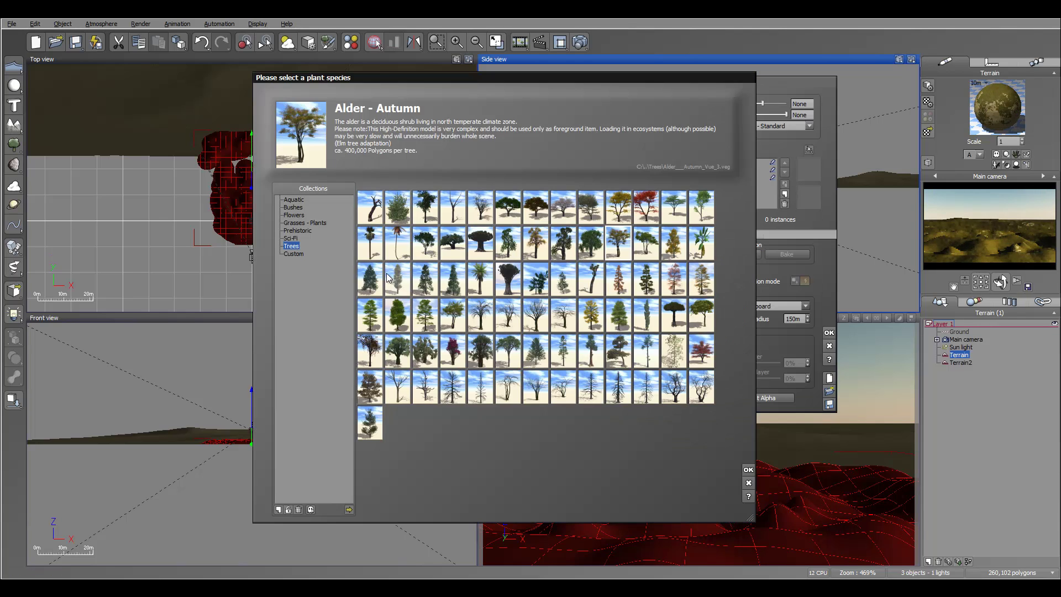
{"action": "left_click", "coordinate": [299, 223]}
{"action": "left_click", "coordinate": [453, 207]}
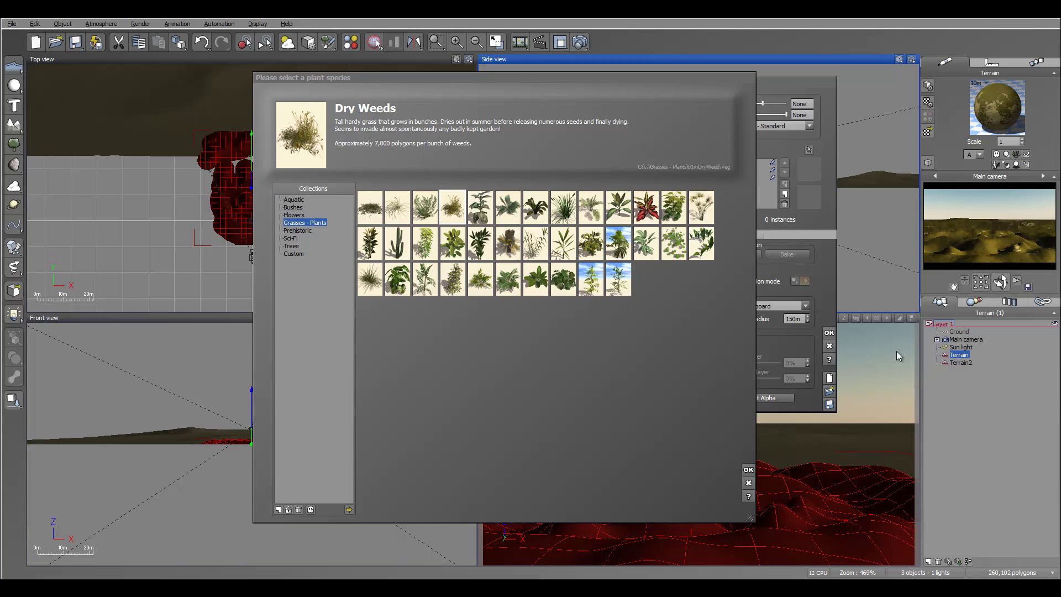
{"action": "left_click", "coordinate": [748, 469]}
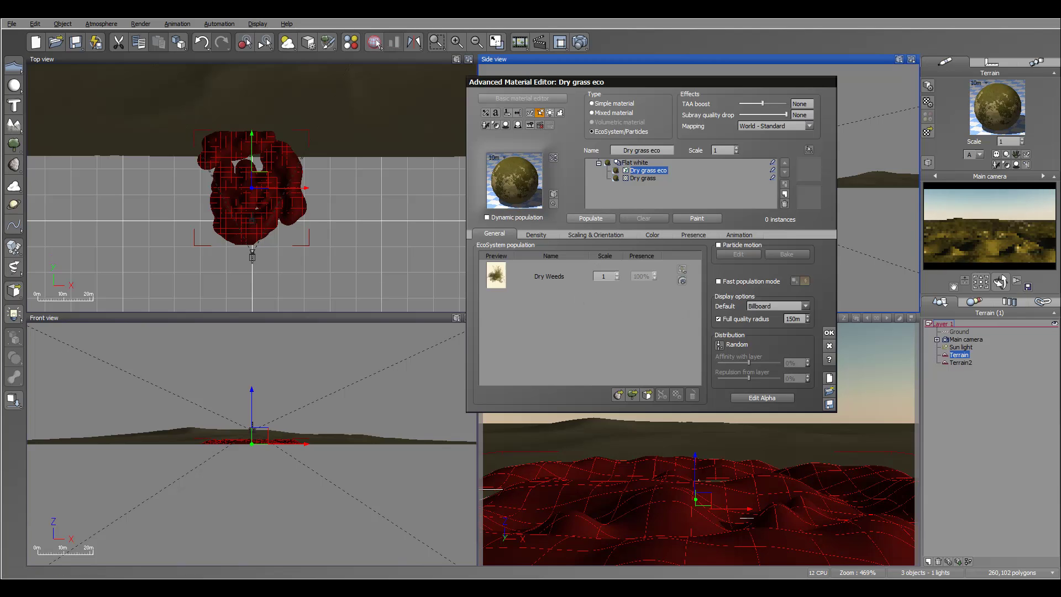
- Populate the front terrain with Dry Weeds, then reduce the overall scaling to 0.444 and repopulate it
{"action": "left_click", "coordinate": [540, 237]}
{"action": "left_click", "coordinate": [584, 219]}
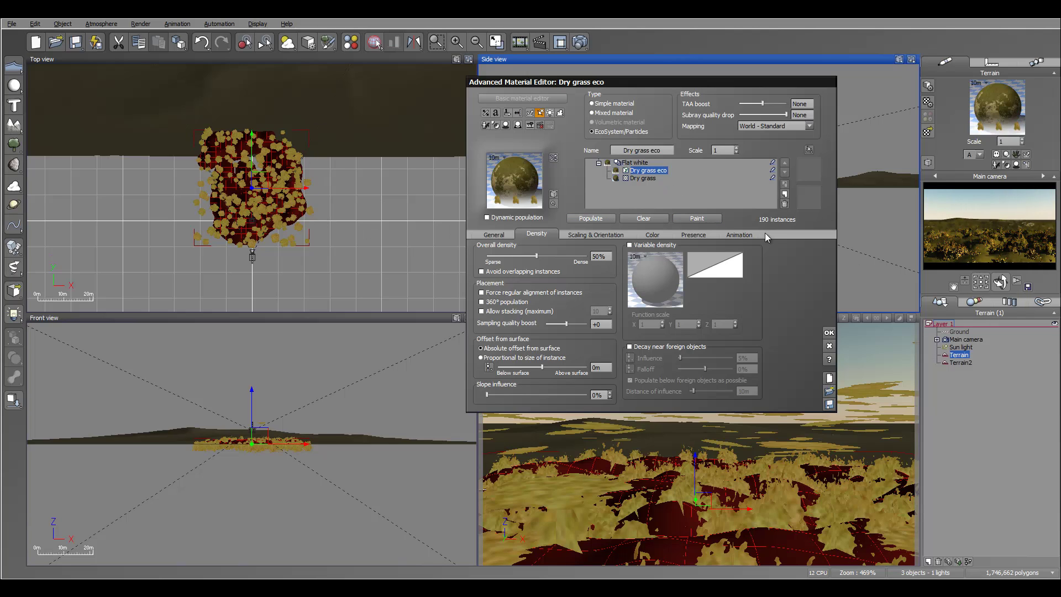
{"action": "left_click", "coordinate": [585, 235]}
{"action": "left_click_drag", "start_coordinate": [574, 255], "coordinate": [558, 254]}
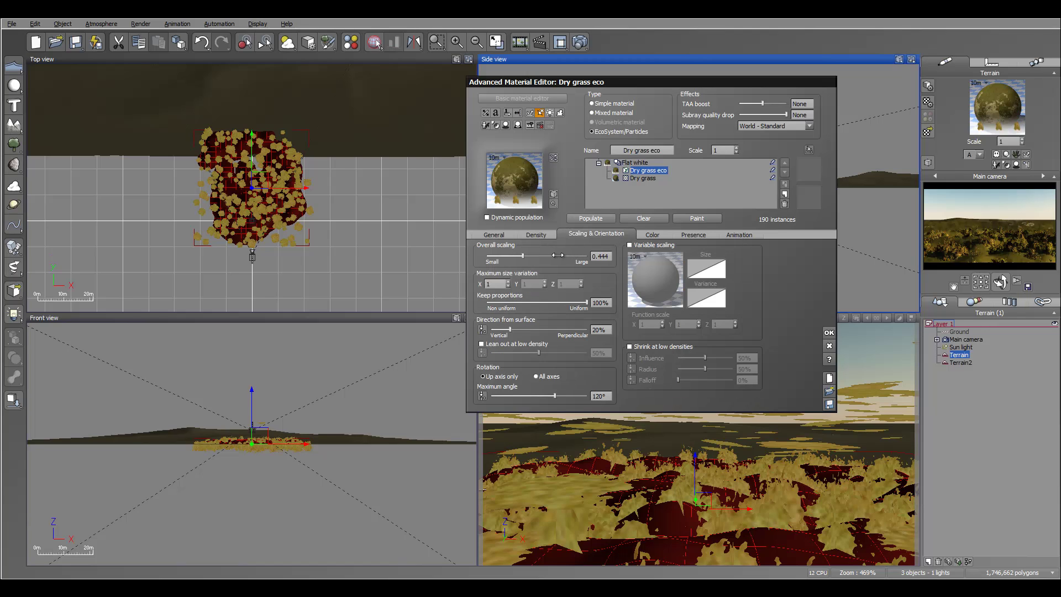
{"action": "left_click", "coordinate": [589, 217]}
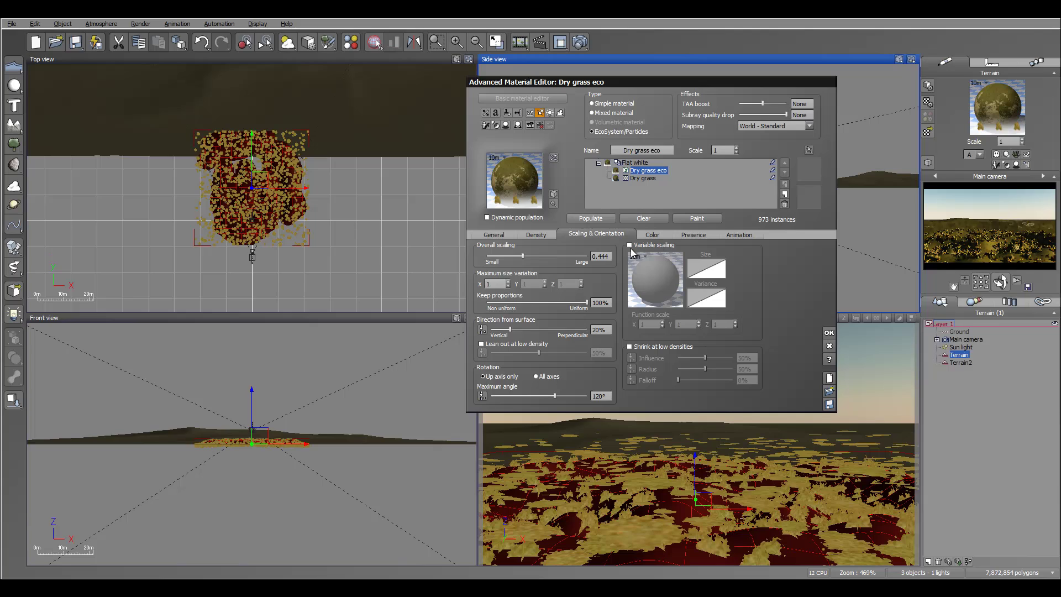
- Set the Dry grass eco altitude and slope fuzziness values to 0%, raise the minimum altitude to -0.31, and repopulate the front terrain
{"action": "left_click", "coordinate": [536, 234]}
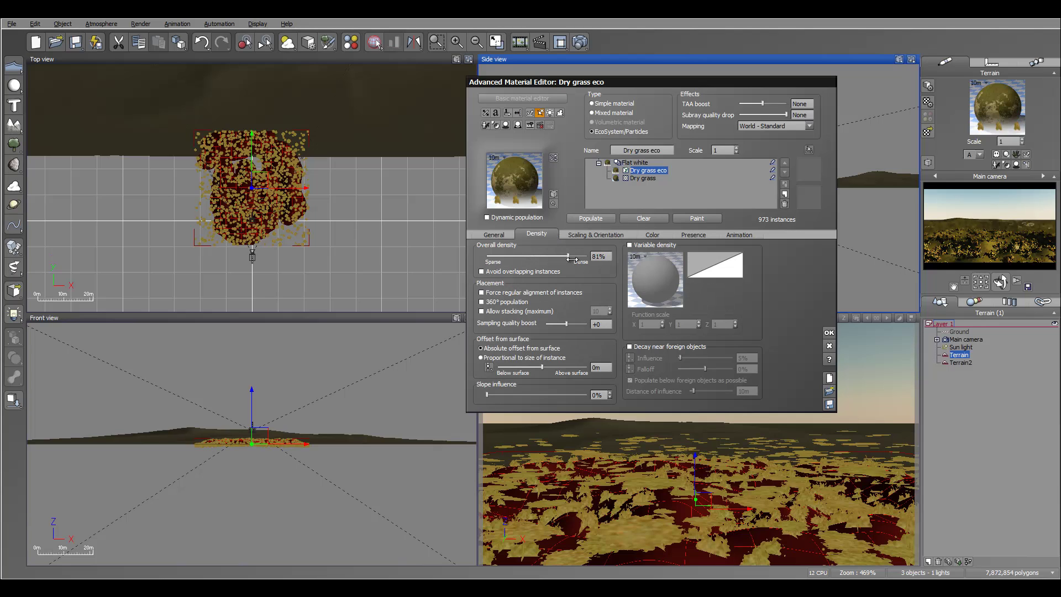
{"action": "left_click", "coordinate": [694, 234]}
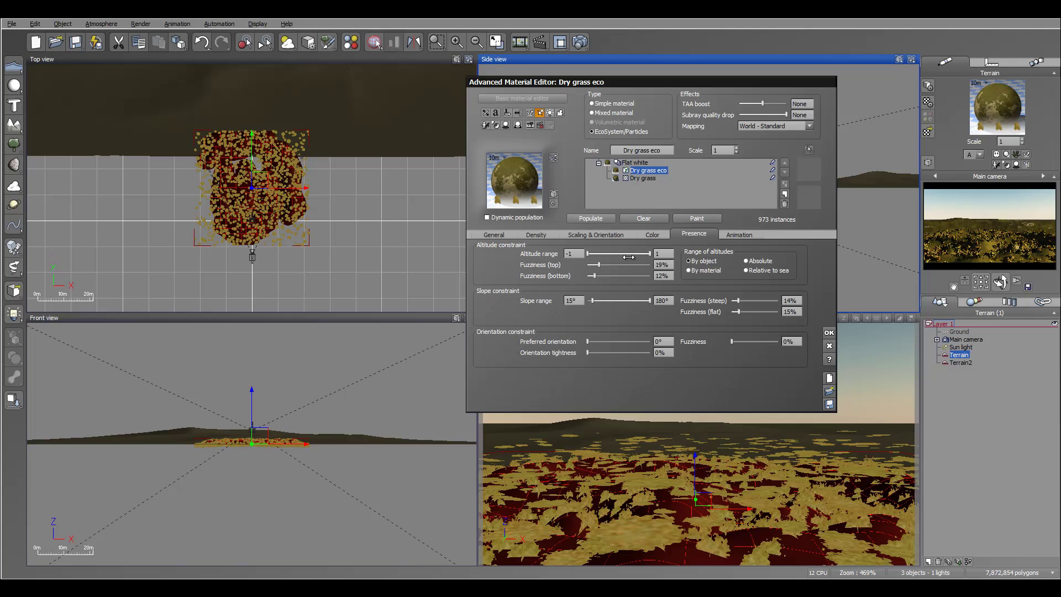
{"action": "left_click_drag", "start_coordinate": [597, 265], "coordinate": [583, 265]}
{"action": "left_click_drag", "start_coordinate": [596, 276], "coordinate": [572, 276]}
{"action": "left_click_drag", "start_coordinate": [739, 301], "coordinate": [724, 312]}
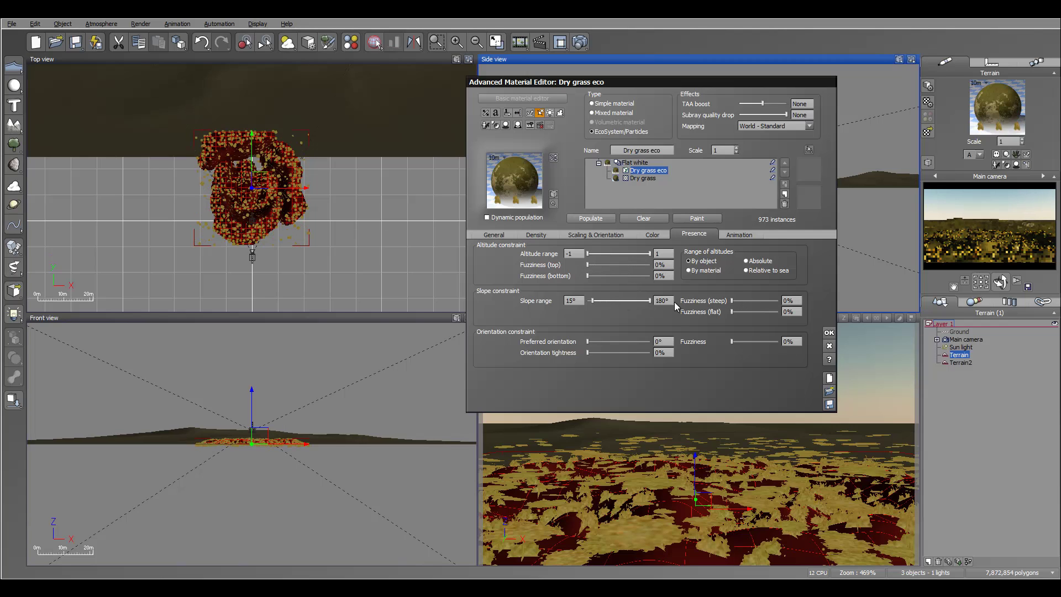
{"action": "left_click_drag", "start_coordinate": [588, 253], "coordinate": [614, 254]}
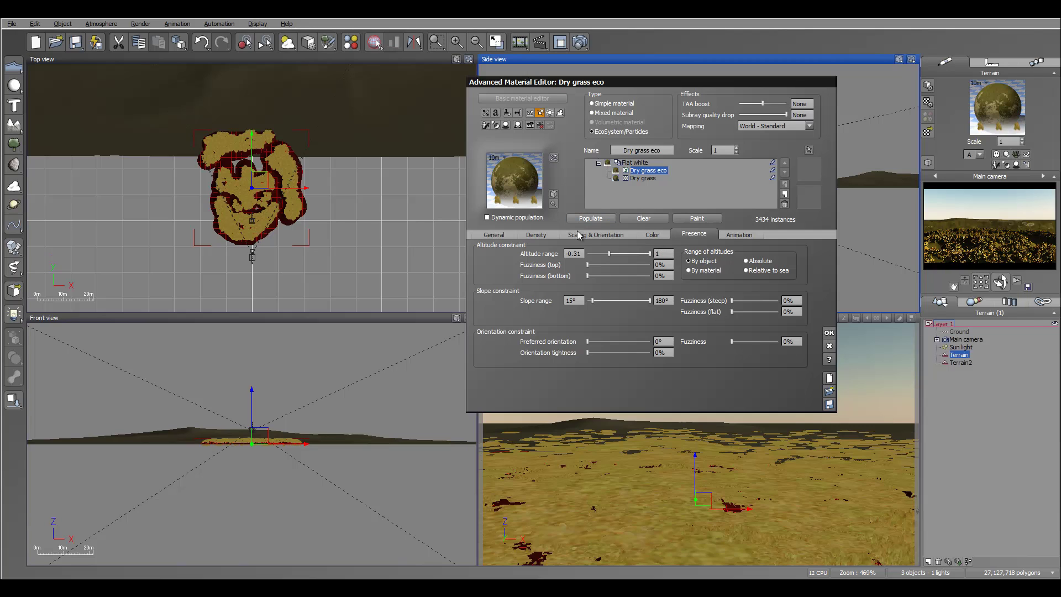
- Enable shrinking at low densities with 74% influence, set the bottom altitude fuzziness to 19%, and repopulate the EcoSystem
{"action": "left_click", "coordinate": [596, 234]}
{"action": "left_click", "coordinate": [637, 350]}
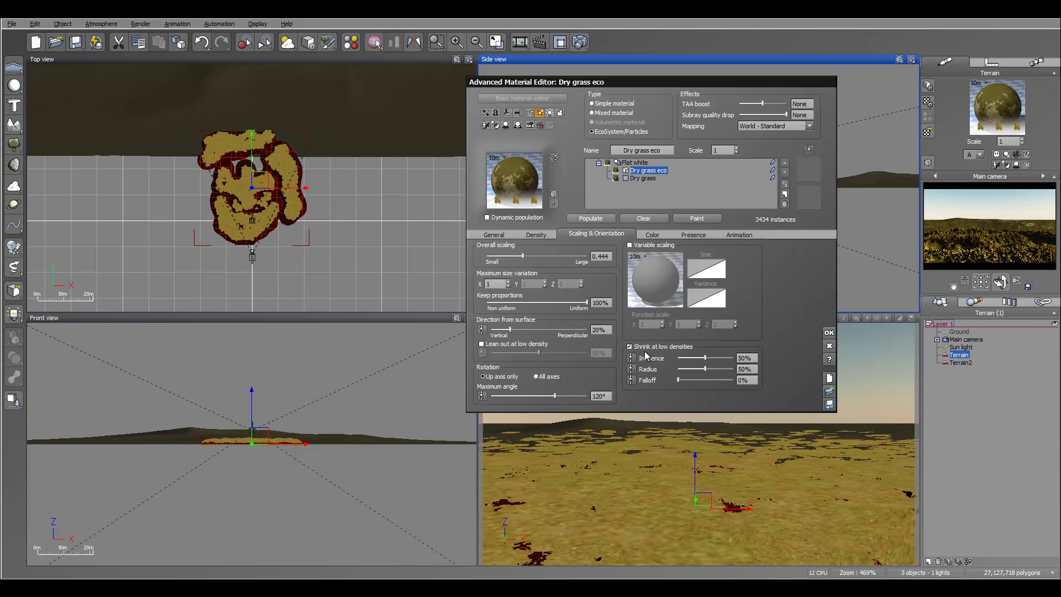
{"action": "left_click_drag", "start_coordinate": [706, 358], "coordinate": [718, 358]}
{"action": "left_click", "coordinate": [712, 236]}
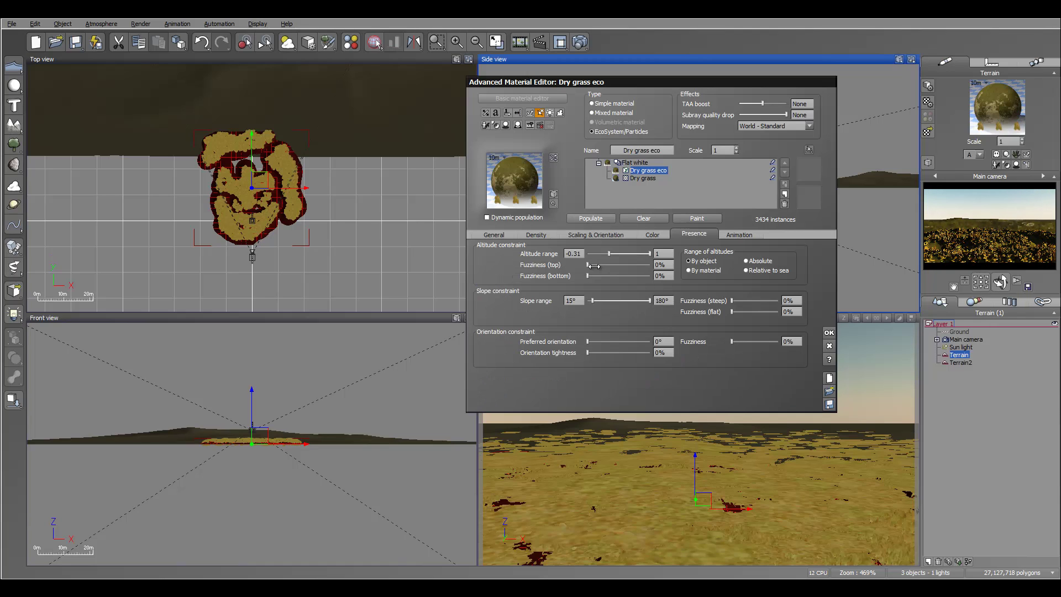
{"action": "left_click_drag", "start_coordinate": [588, 275], "coordinate": [600, 275]}
{"action": "left_click", "coordinate": [602, 220]}
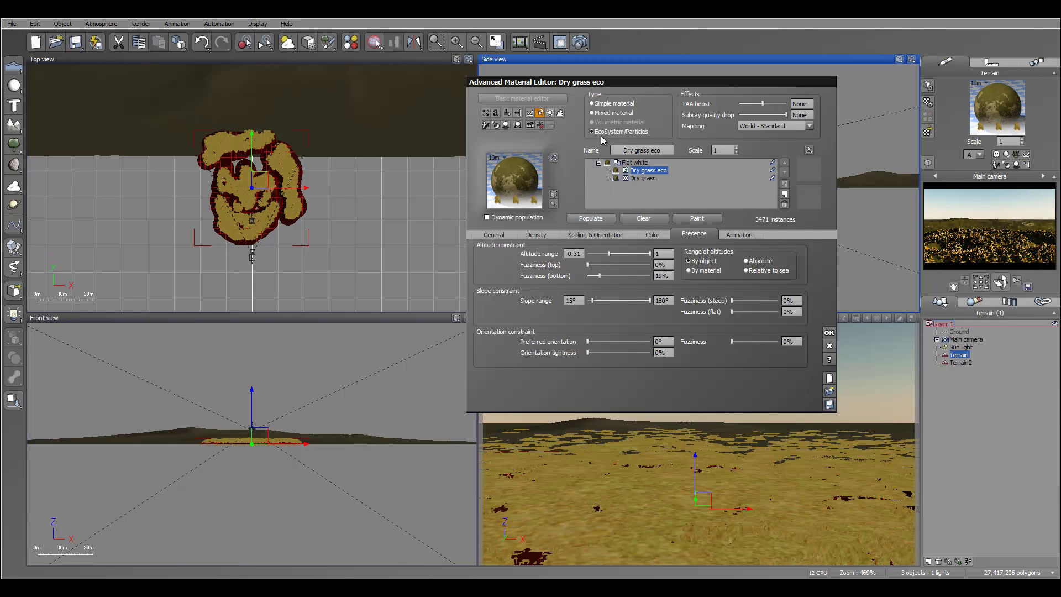
- Reduce the EcoSystem's overall scaling to 0.357, repopulate it, and render the main camera view
{"action": "left_click", "coordinate": [578, 234]}
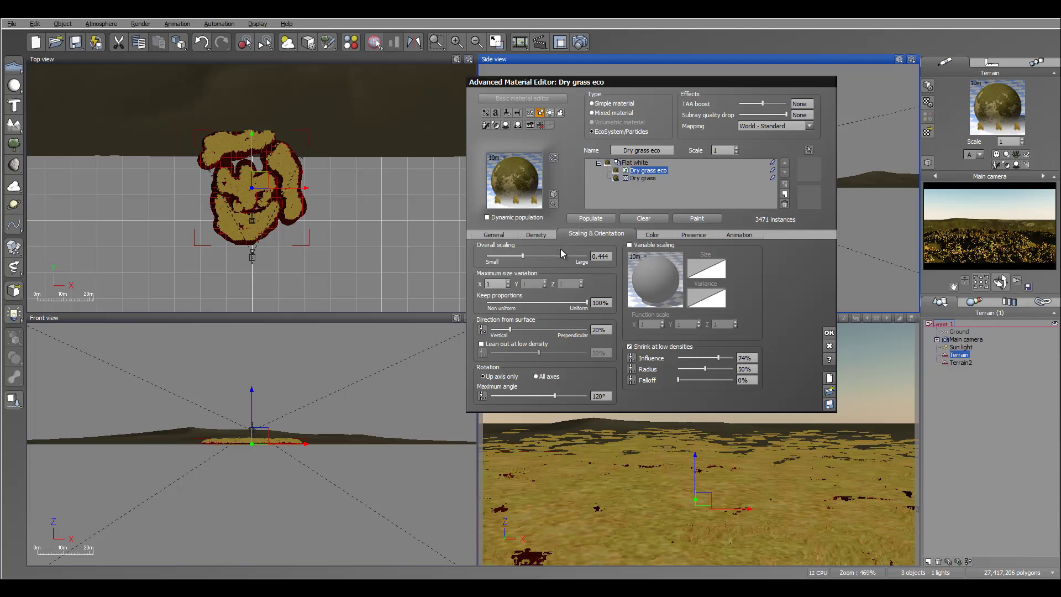
{"action": "left_click", "coordinate": [591, 218]}
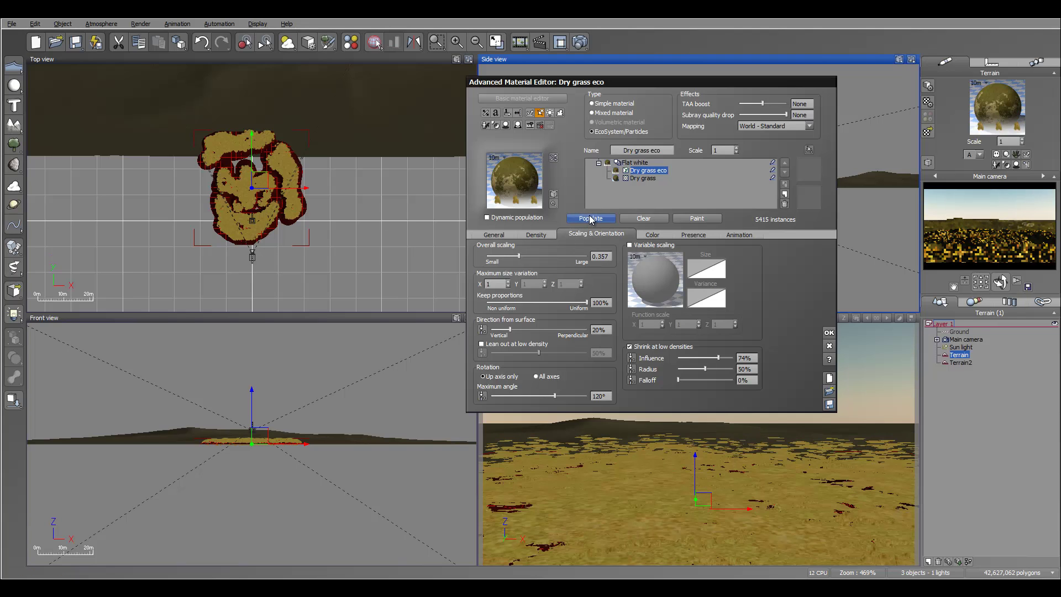
{"action": "left_click", "coordinate": [578, 40]}
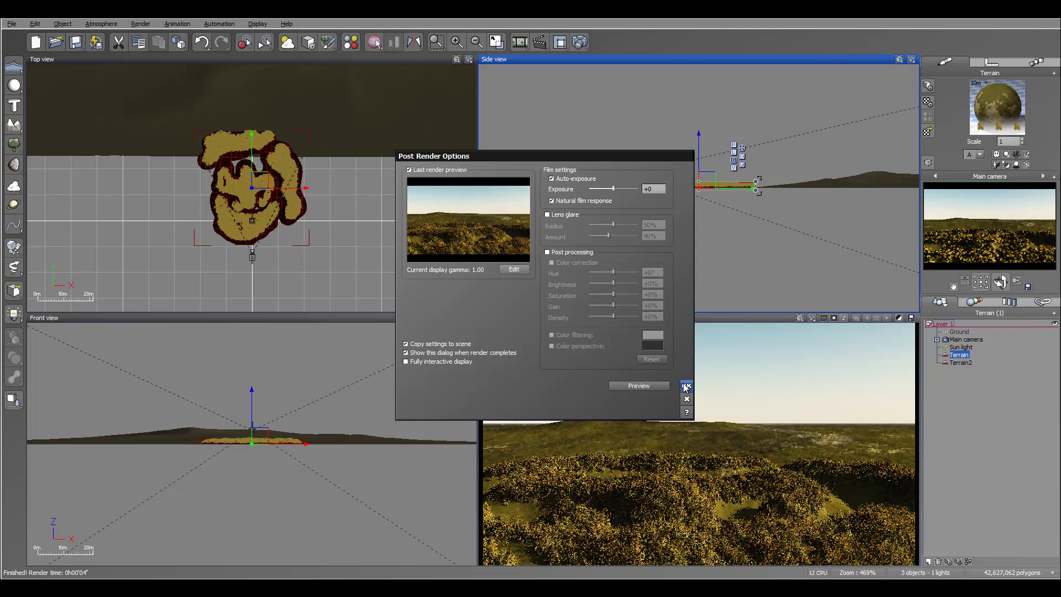
{"action": "left_click", "coordinate": [685, 387]}
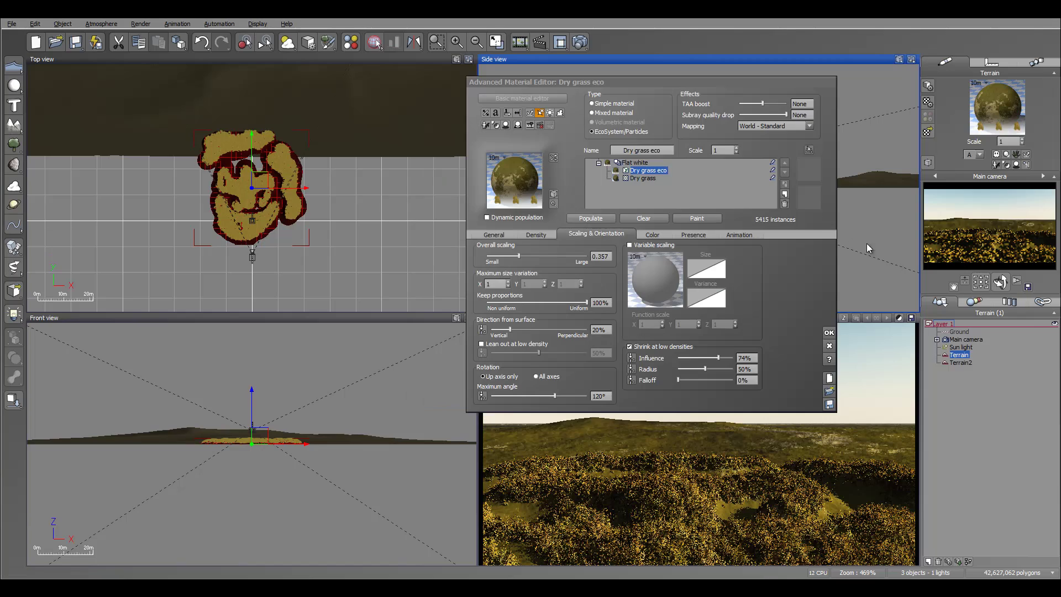
- Accept the EcoSystem material, add a Sea plane, and raise it slightly above the ground among the dunes
{"action": "left_click", "coordinate": [829, 333]}
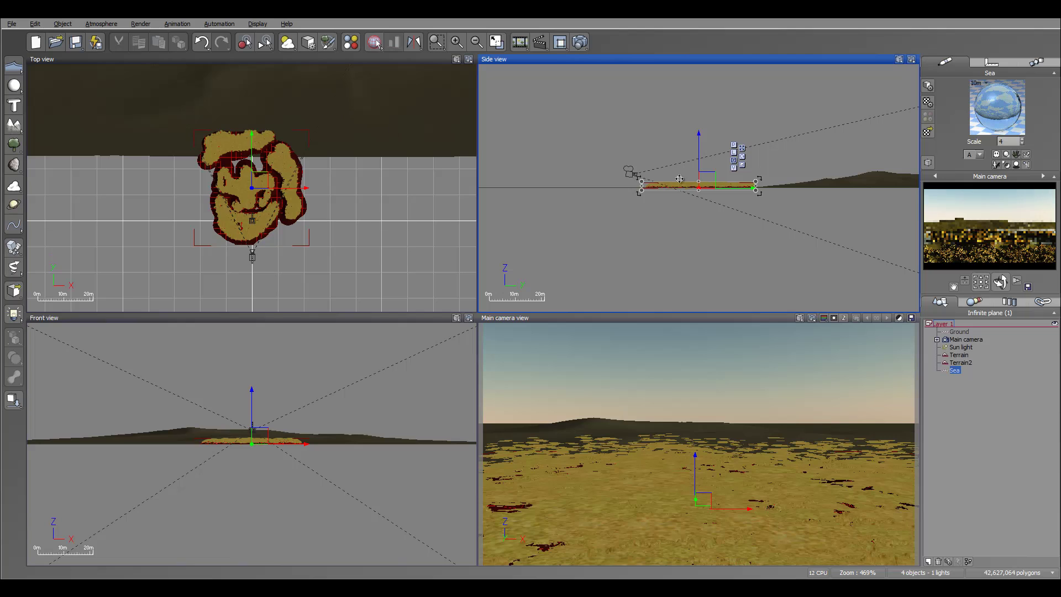
{"action": "left_click_drag", "start_coordinate": [735, 205], "coordinate": [734, 202]}
{"action": "scroll", "coordinate": [735, 202], "scroll_direction": "up", "scroll_amount": 3}
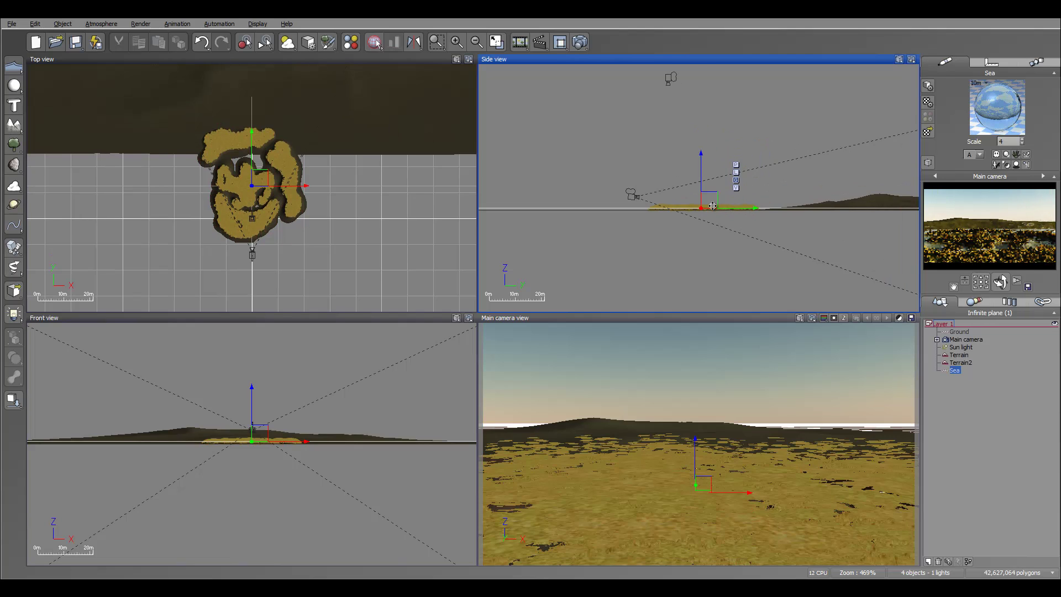
{"action": "mouse_move", "coordinate": [685, 164]}
{"action": "left_mouse_down"}
{"action": "mouse_move", "coordinate": [684, 154]}
{"action": "mouse_move", "coordinate": [685, 166]}
{"action": "left_mouse_up"}
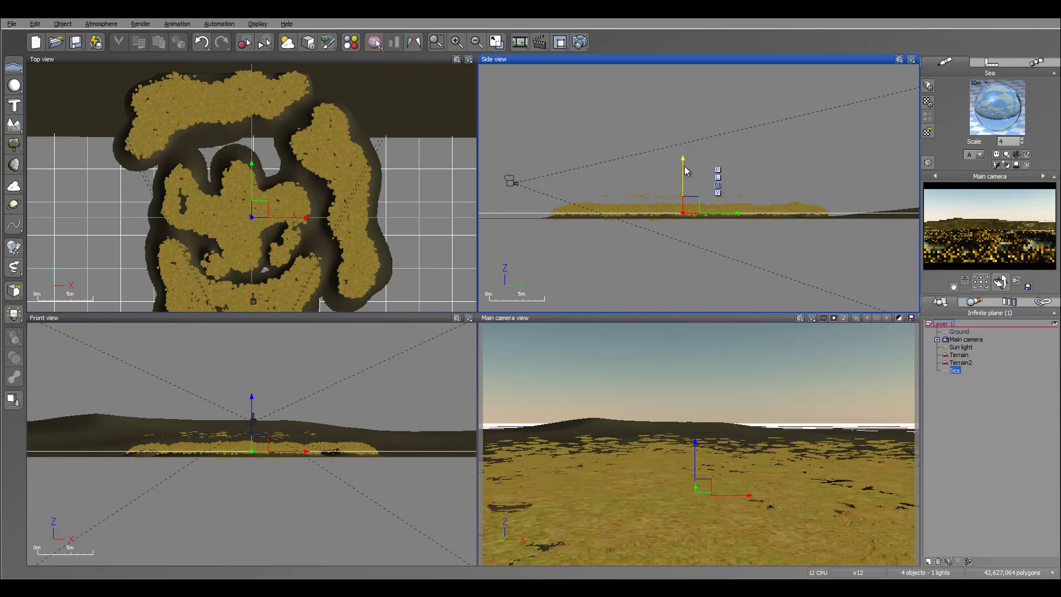
{"action": "left_click_drag", "start_coordinate": [685, 169], "coordinate": [685, 166]}
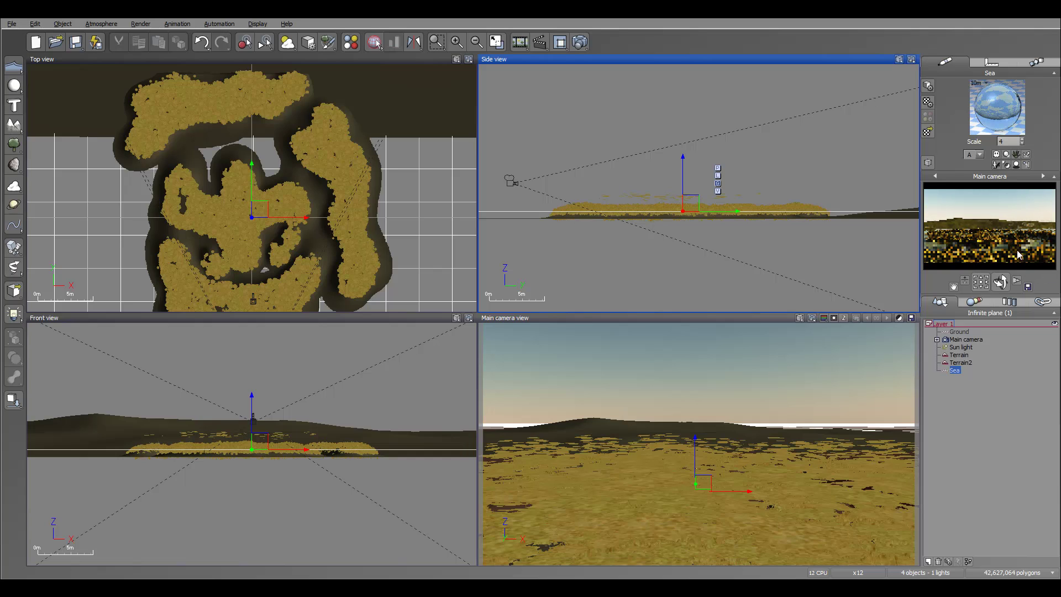
- Carve a hollow into the inner edge of the front terrain's crescent-shaped dune using the inverted 2.31 m sculpting brush
{"action": "right_click_drag", "start_coordinate": [358, 201], "coordinate": [442, 117]}
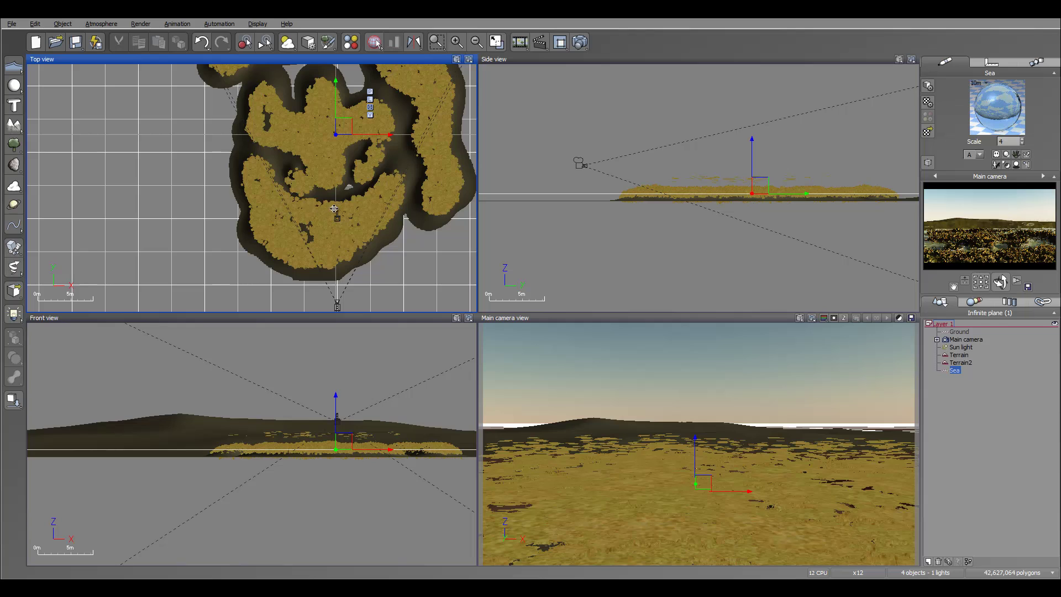
{"action": "left_click", "coordinate": [961, 355]}
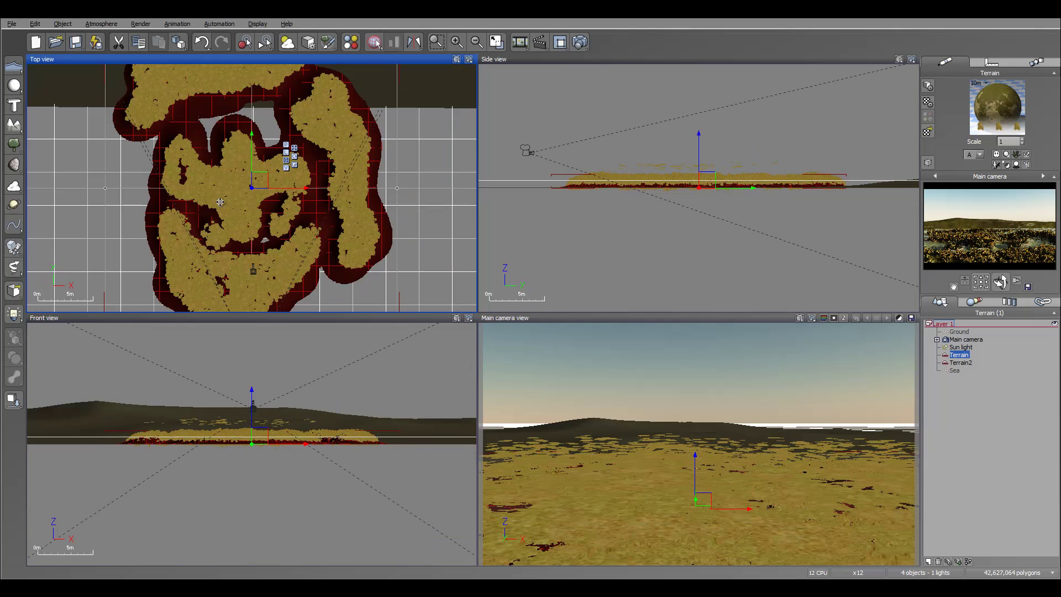
{"action": "right_click_drag", "start_coordinate": [293, 275], "coordinate": [325, 242]}
{"action": "right_click", "coordinate": [327, 242]}
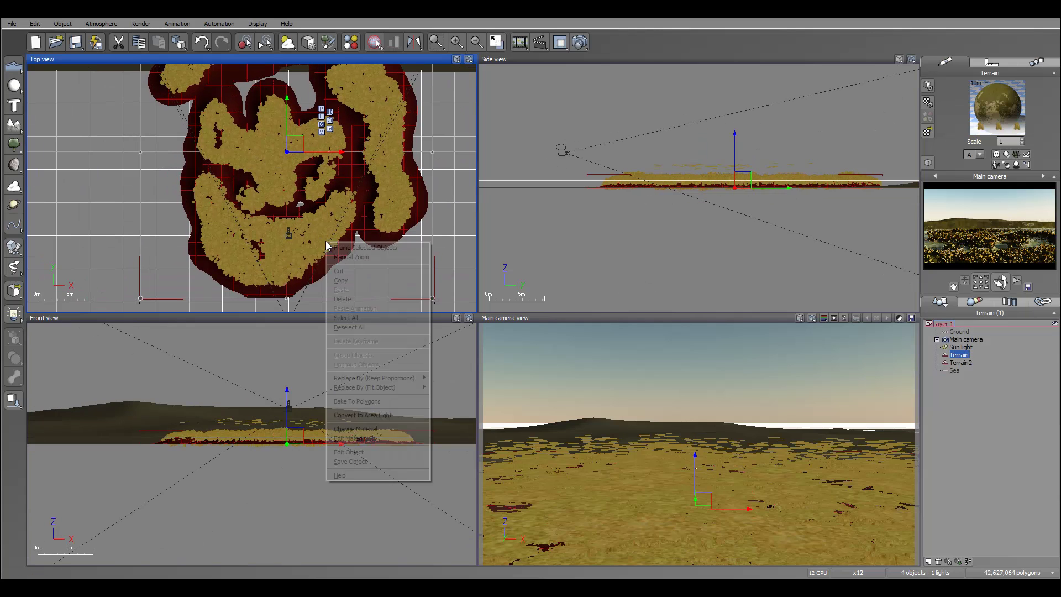
{"action": "left_click", "coordinate": [379, 453]}
{"action": "left_click_drag", "start_coordinate": [1060, 138], "coordinate": [579, 75]}
{"action": "mouse_move", "coordinate": [620, 256]}
{"action": "right_mouse_down"}
{"action": "mouse_move", "coordinate": [515, 348]}
{"action": "mouse_move", "coordinate": [531, 364]}
{"action": "right_mouse_up"}
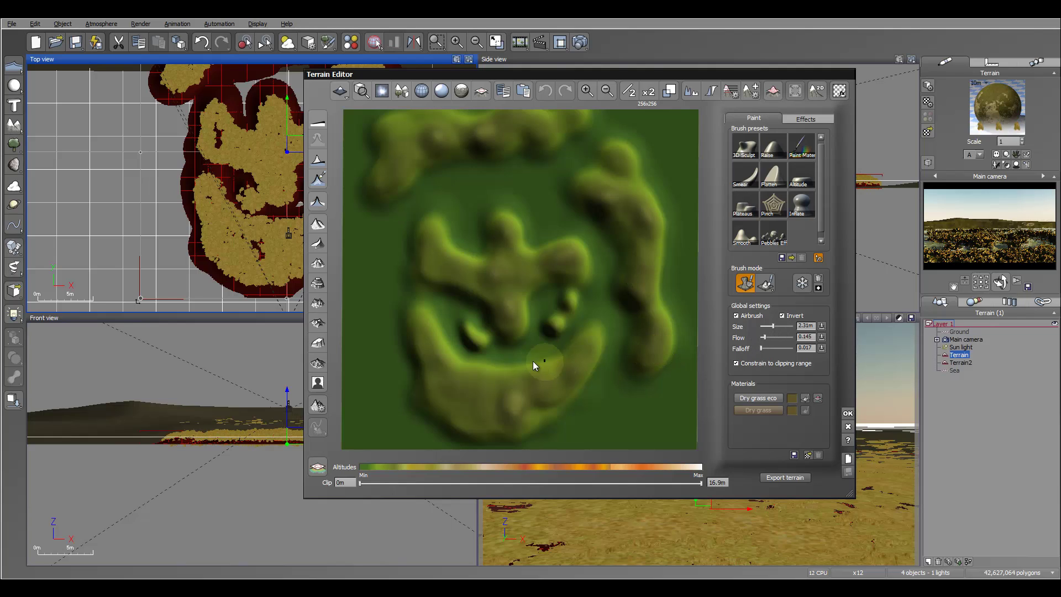
{"action": "left_click_drag", "start_coordinate": [502, 372], "coordinate": [507, 373]}
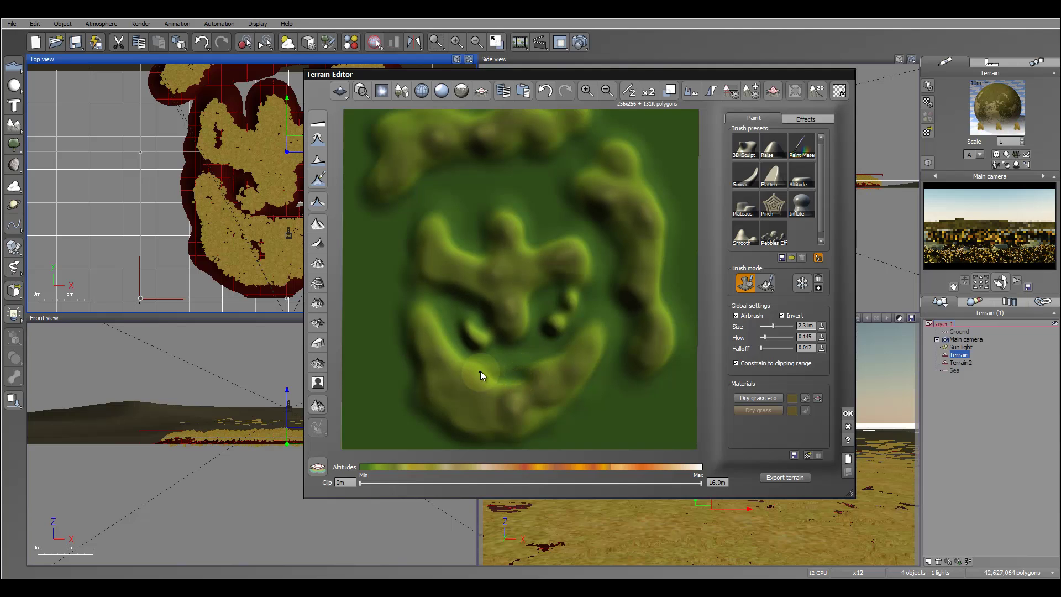
{"action": "mouse_move", "coordinate": [493, 371]}
{"action": "left_mouse_down"}
{"action": "mouse_move", "coordinate": [522, 370]}
{"action": "mouse_move", "coordinate": [524, 386]}
{"action": "left_mouse_up"}
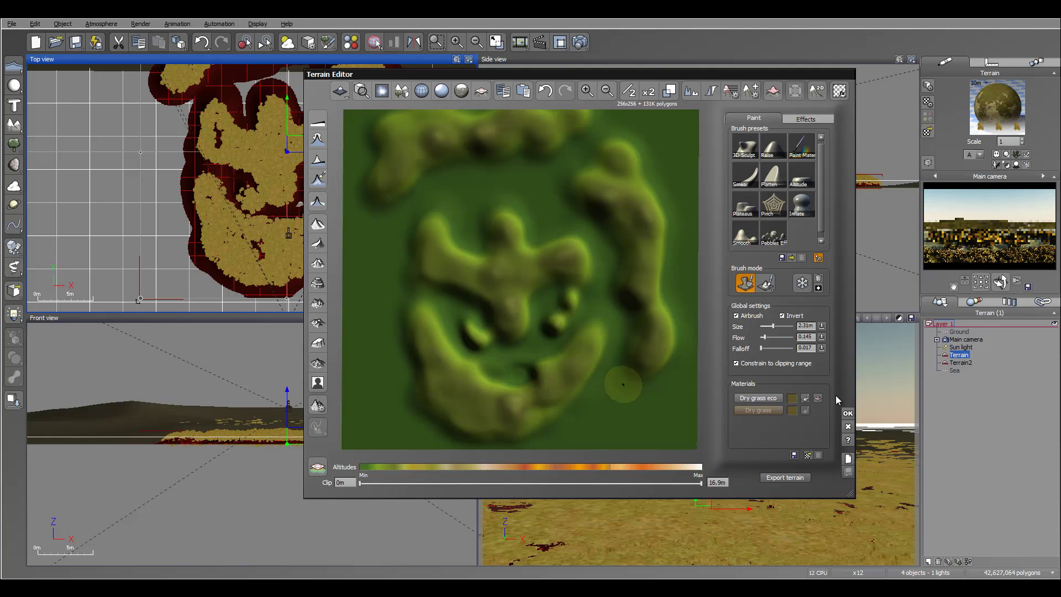
{"action": "left_click", "coordinate": [848, 413]}
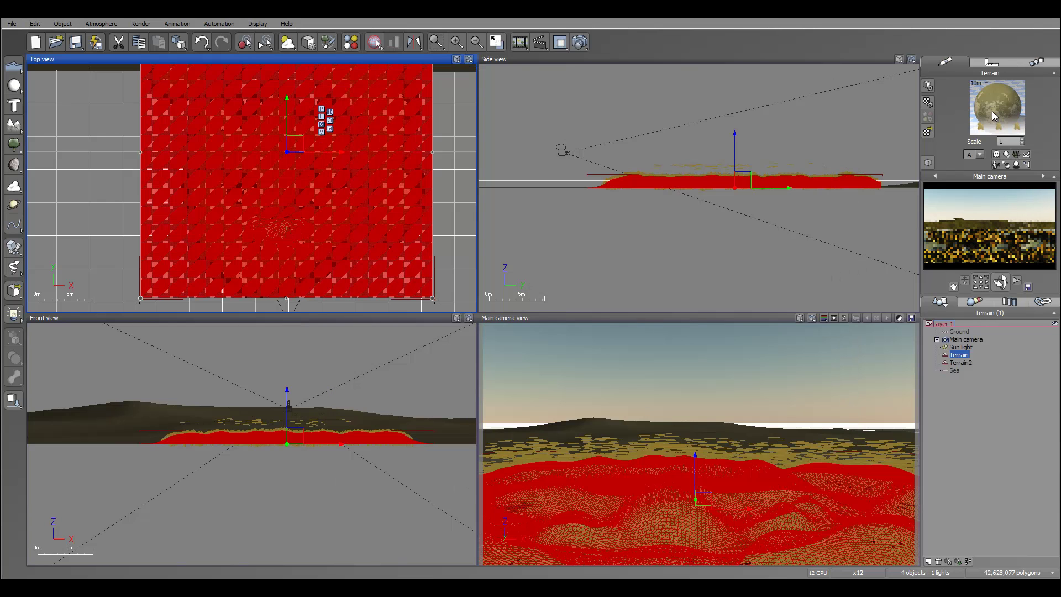
- Repopulate the reshaped terrain's EcoSystem and set the render destination to screen at 800x450
{"action": "double_click", "coordinate": [995, 113]}
{"action": "left_click", "coordinate": [589, 218]}
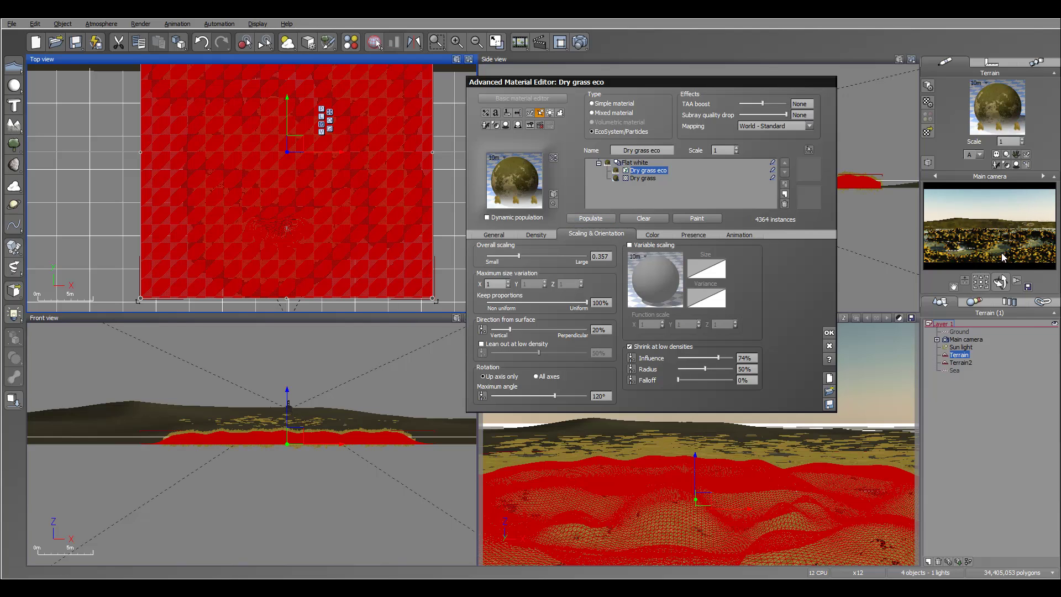
{"action": "left_click", "coordinate": [560, 42]}
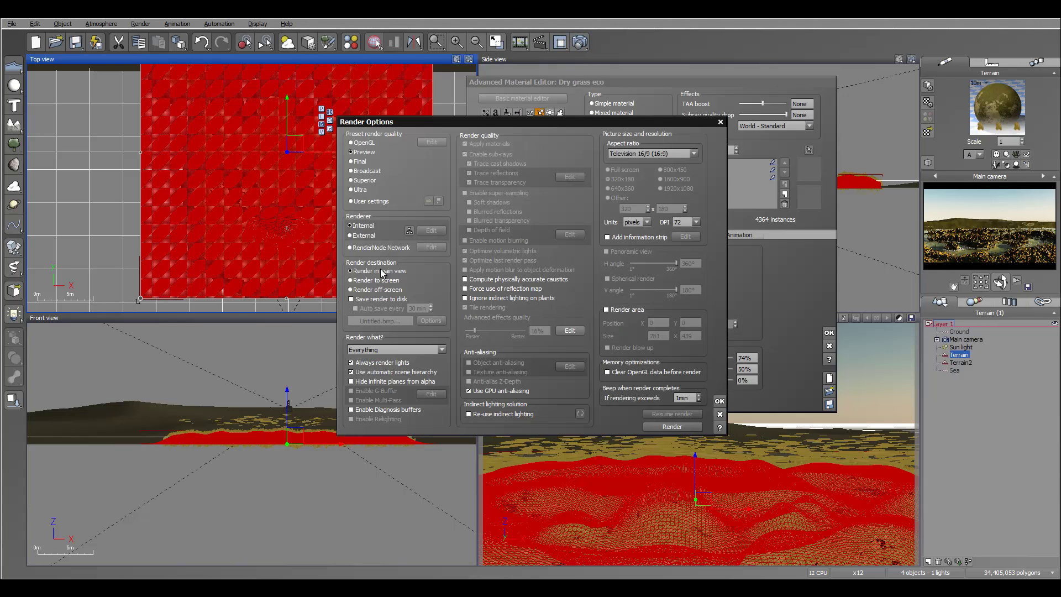
{"action": "left_click", "coordinate": [381, 281]}
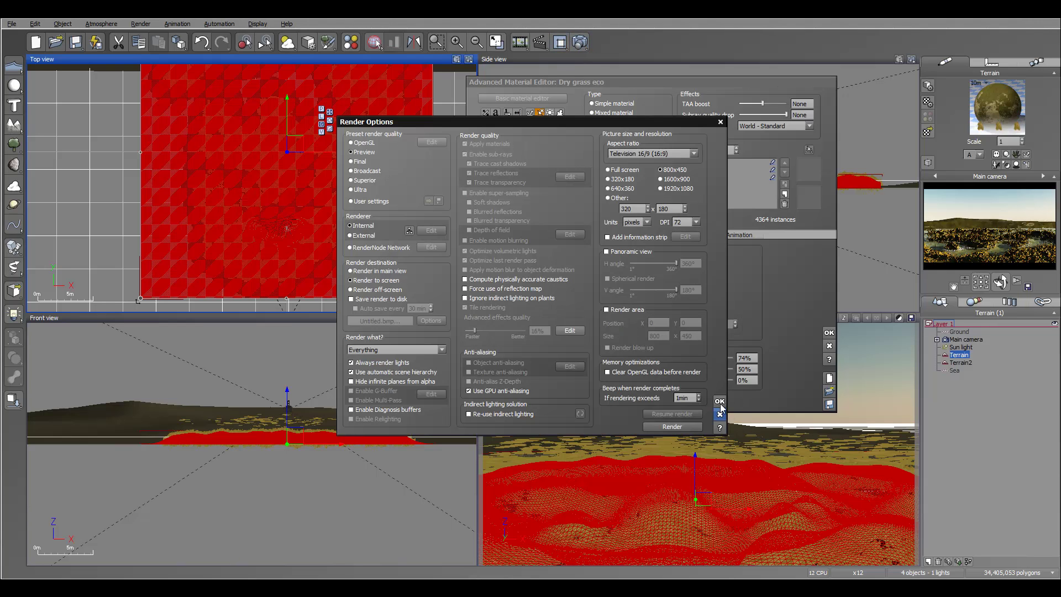
{"action": "left_click", "coordinate": [721, 401]}
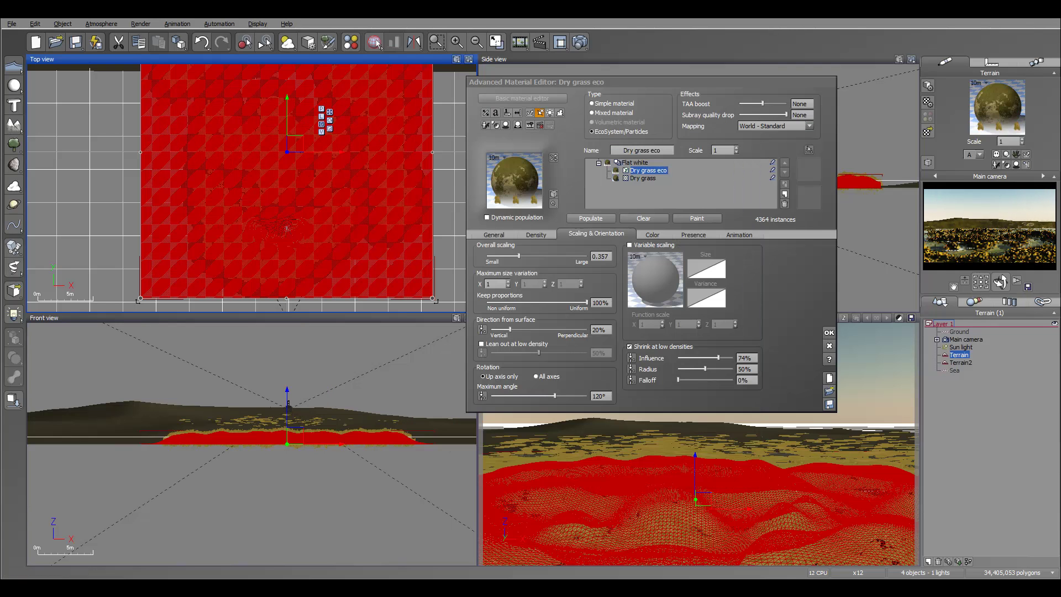
{"action": "key", "text": "Return"}
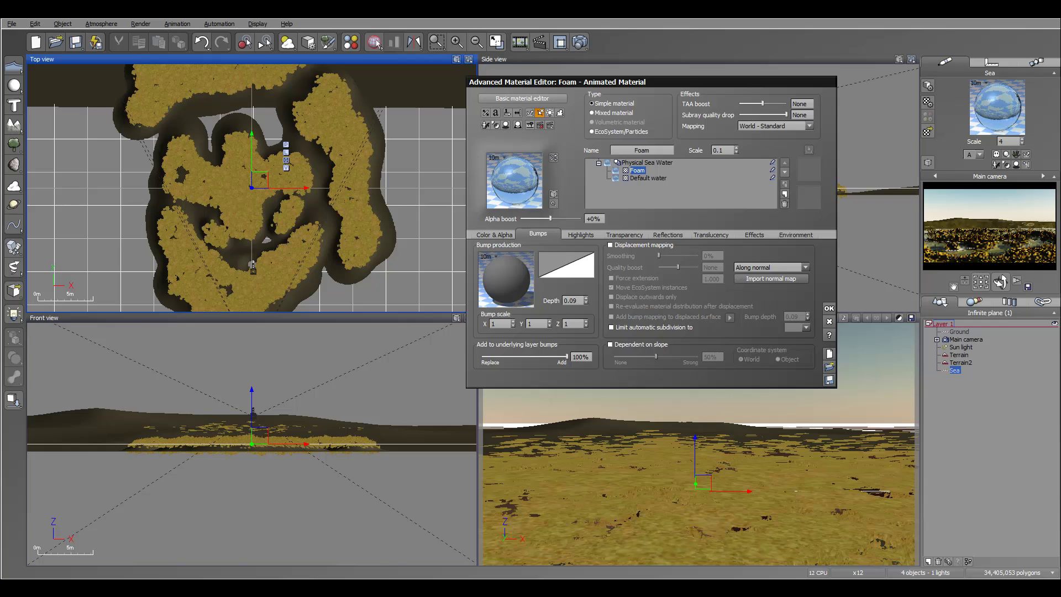
- Give the Sea material's Foam layer a yellow-brown Rocks and Grass color map driven by a Perlin Value noise
{"action": "left_click", "coordinate": [495, 234]}
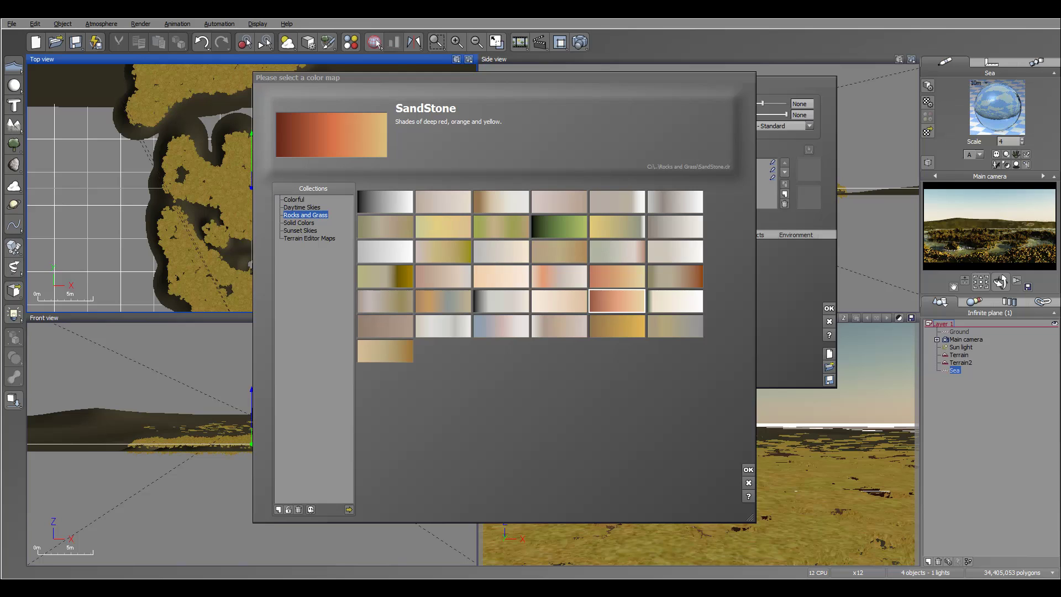
{"action": "left_click", "coordinate": [443, 228]}
{"action": "left_click", "coordinate": [748, 470]}
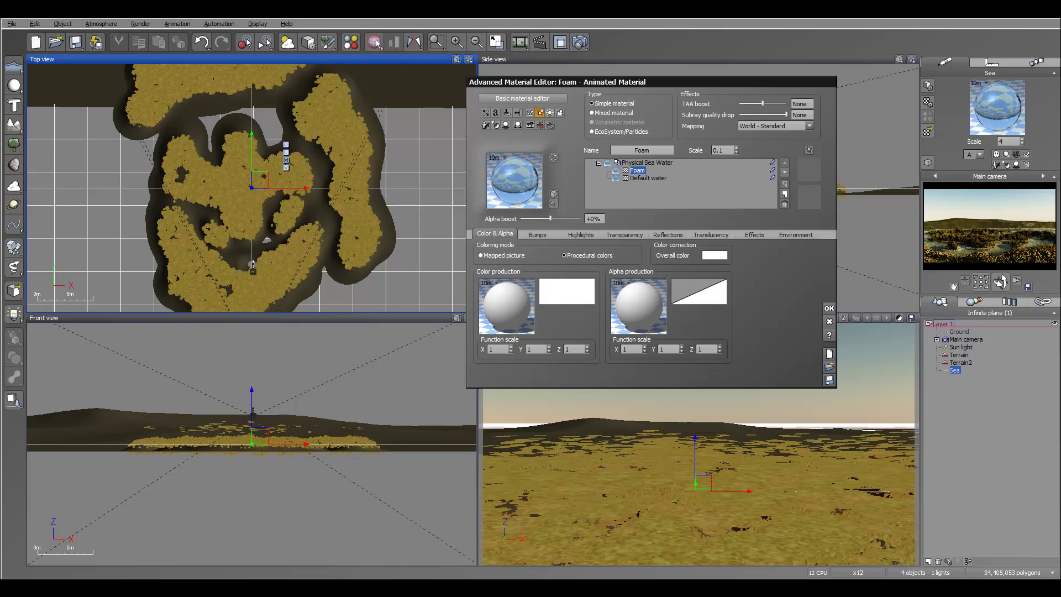
{"action": "right_click", "coordinate": [524, 297]}
{"action": "left_click", "coordinate": [548, 302]}
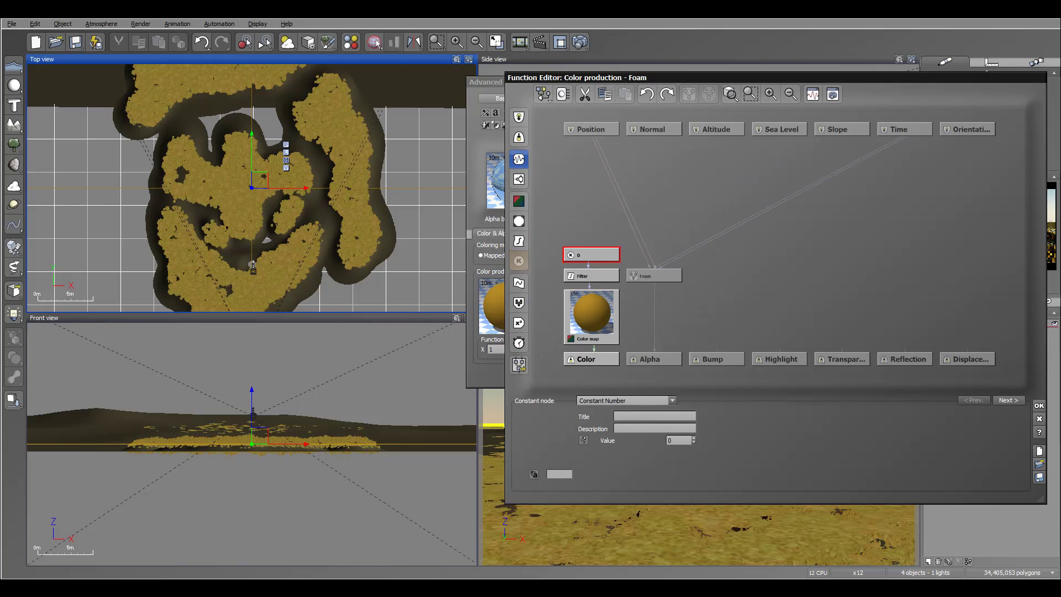
{"action": "left_click", "coordinate": [518, 159]}
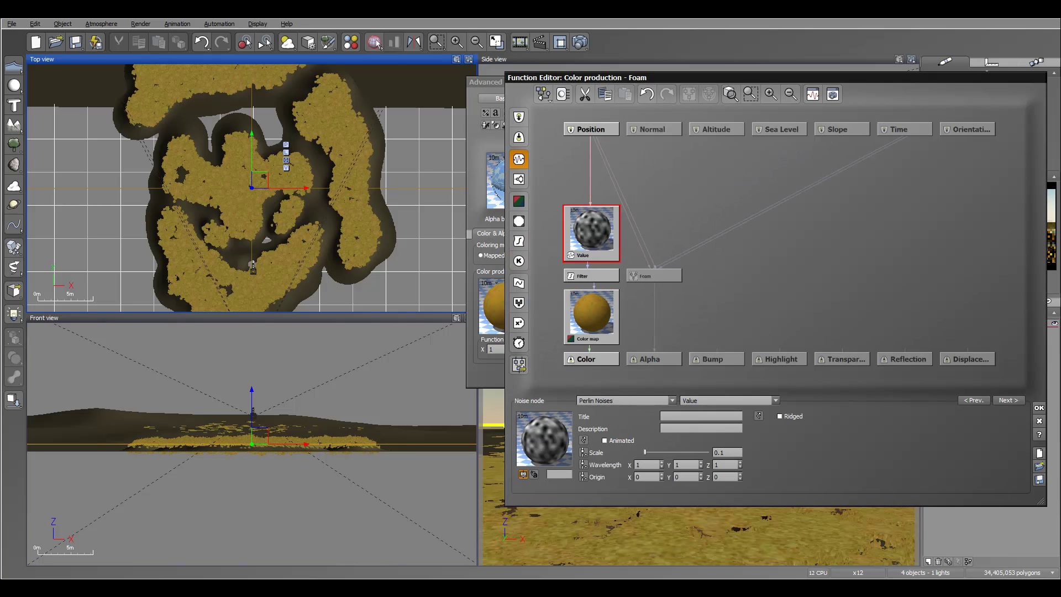
{"action": "left_click", "coordinate": [1040, 407]}
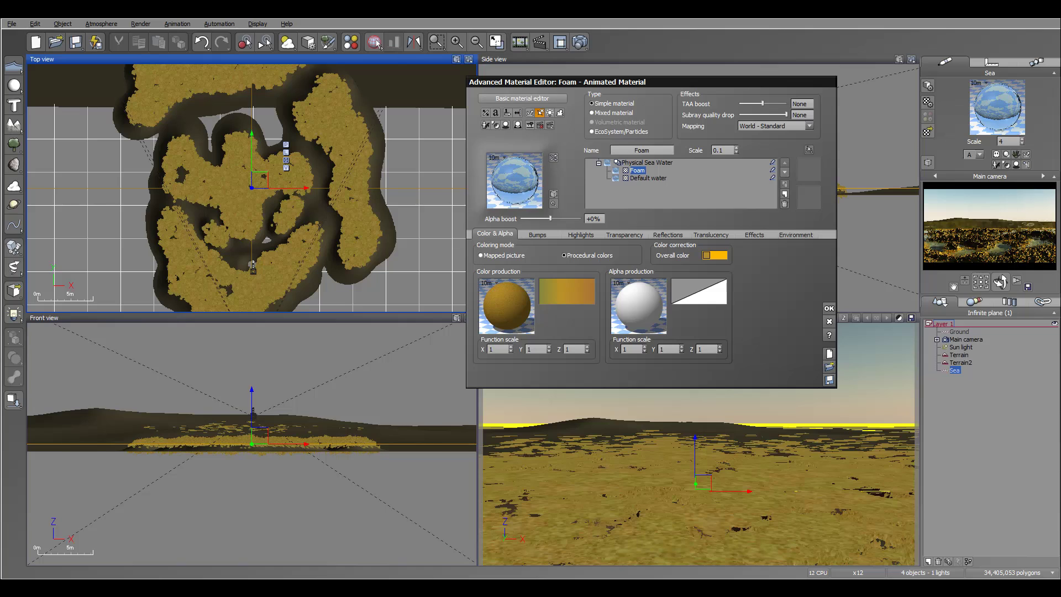
- Give the Default water layer a light orange highlight color, with highlight intensity 43% and size 7%
{"action": "left_click", "coordinate": [649, 178]}
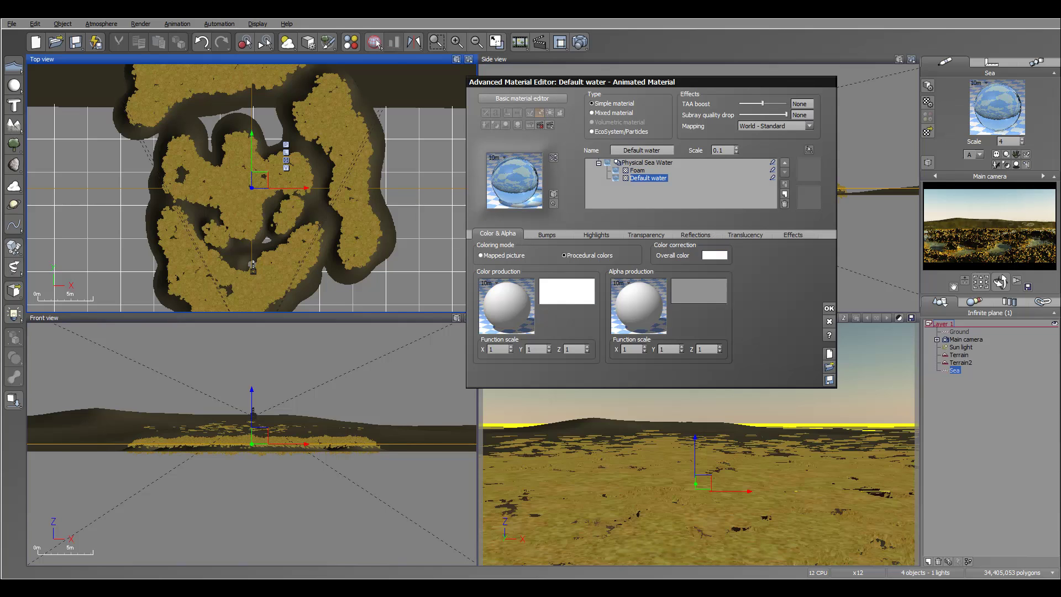
{"action": "left_click", "coordinate": [646, 235]}
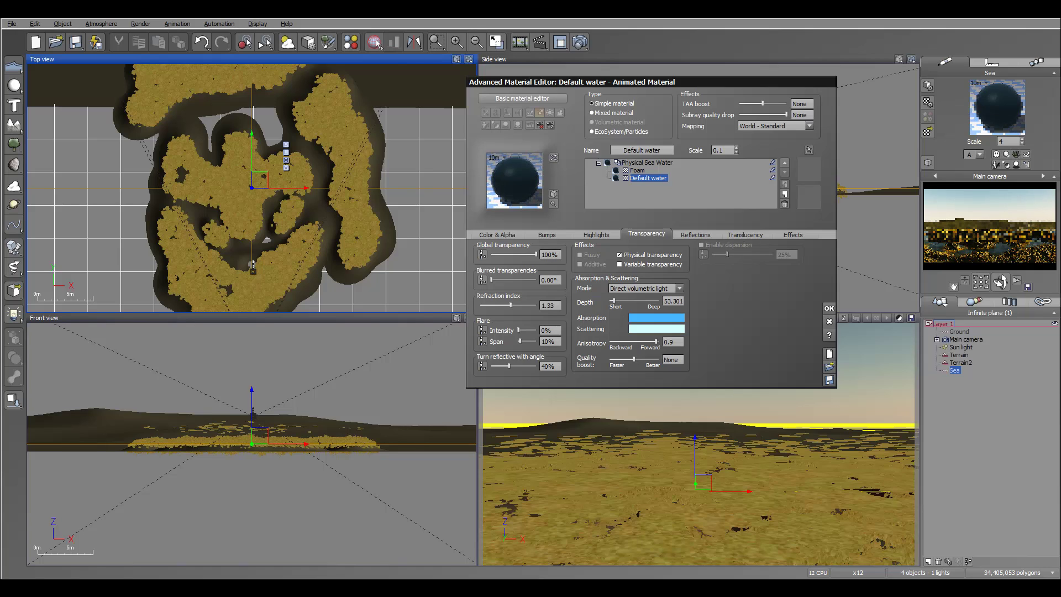
{"action": "left_click", "coordinate": [597, 235]}
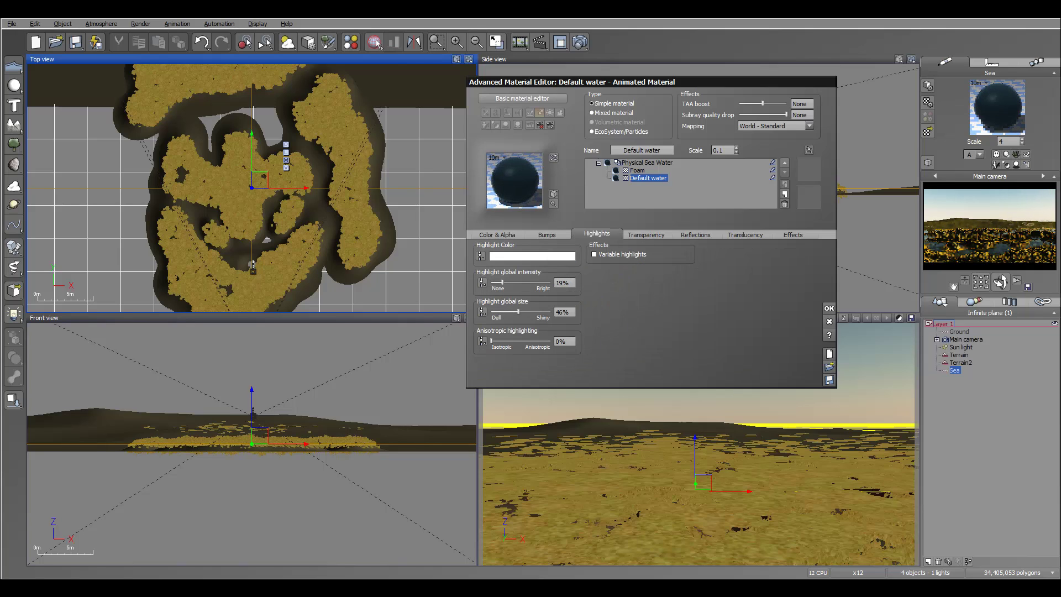
{"action": "left_click_drag", "start_coordinate": [502, 283], "coordinate": [517, 282]}
{"action": "right_click", "coordinate": [535, 257]}
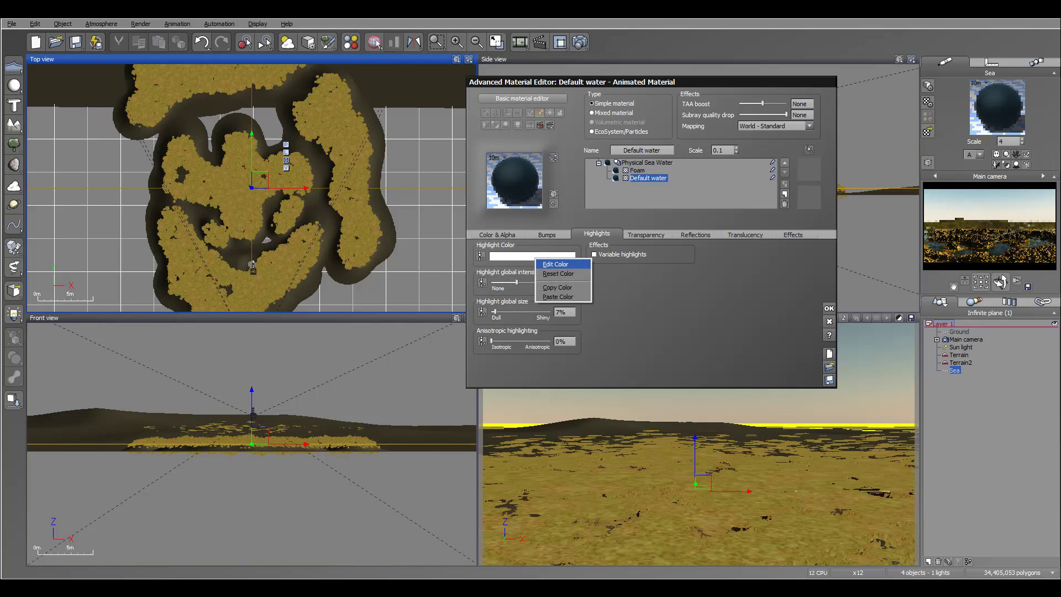
{"action": "left_click", "coordinate": [555, 264]}
{"action": "left_click", "coordinate": [489, 304]}
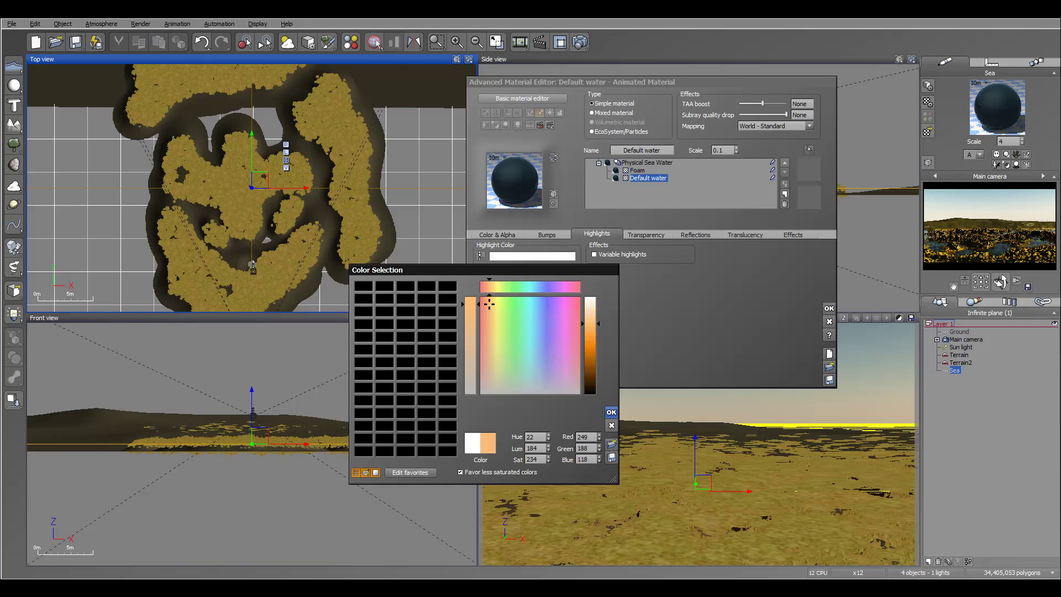
{"action": "left_click", "coordinate": [611, 411]}
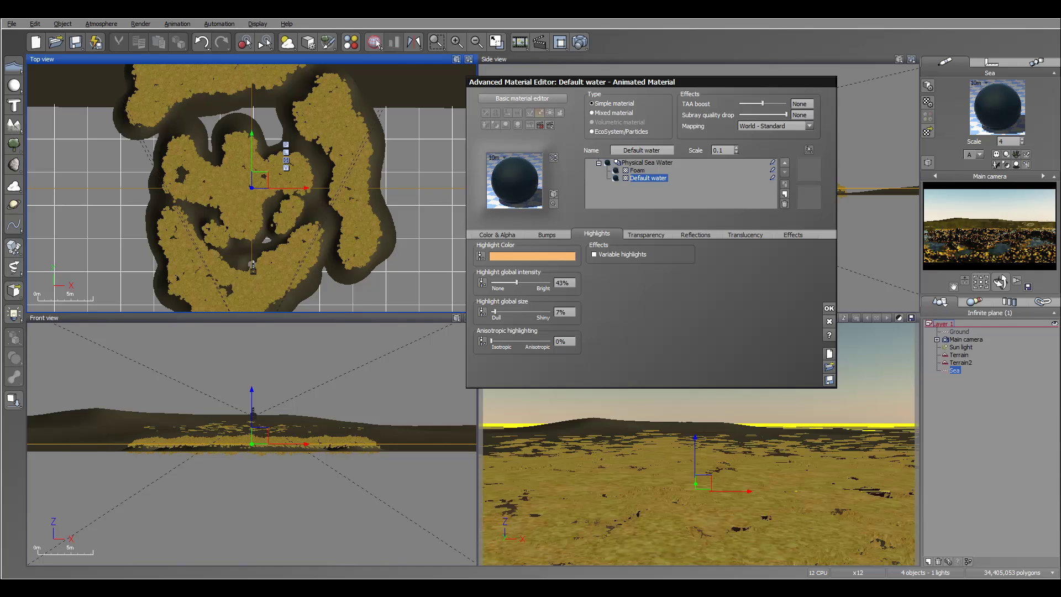
- Set the Default water layer's bump depth to 0.1, accept the Sea material, and render a test image
{"action": "left_click", "coordinate": [547, 235]}
{"action": "left_click", "coordinate": [572, 301]}
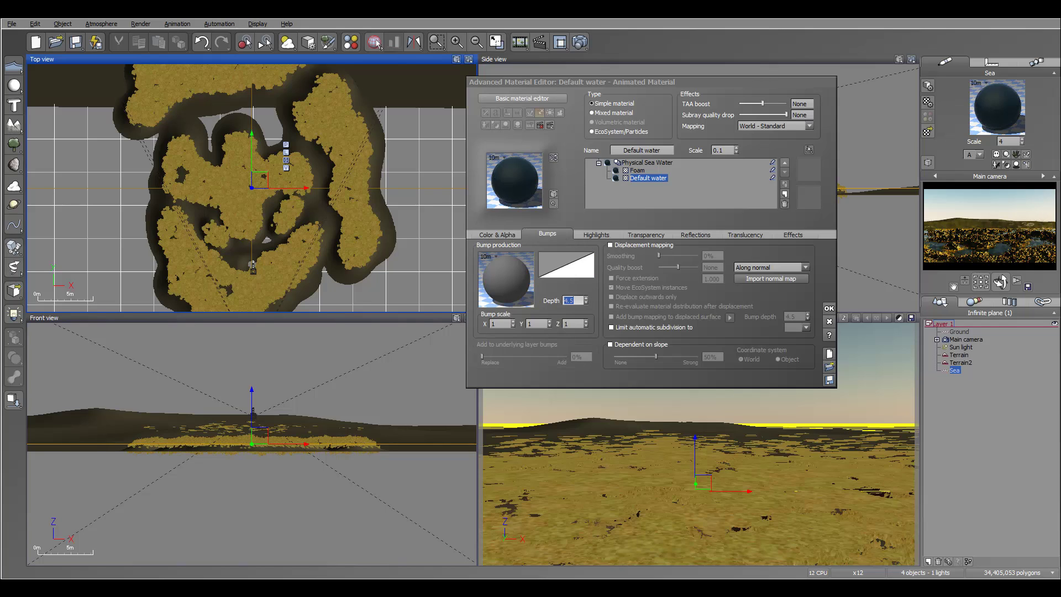
{"action": "type", "text": "0.1"}
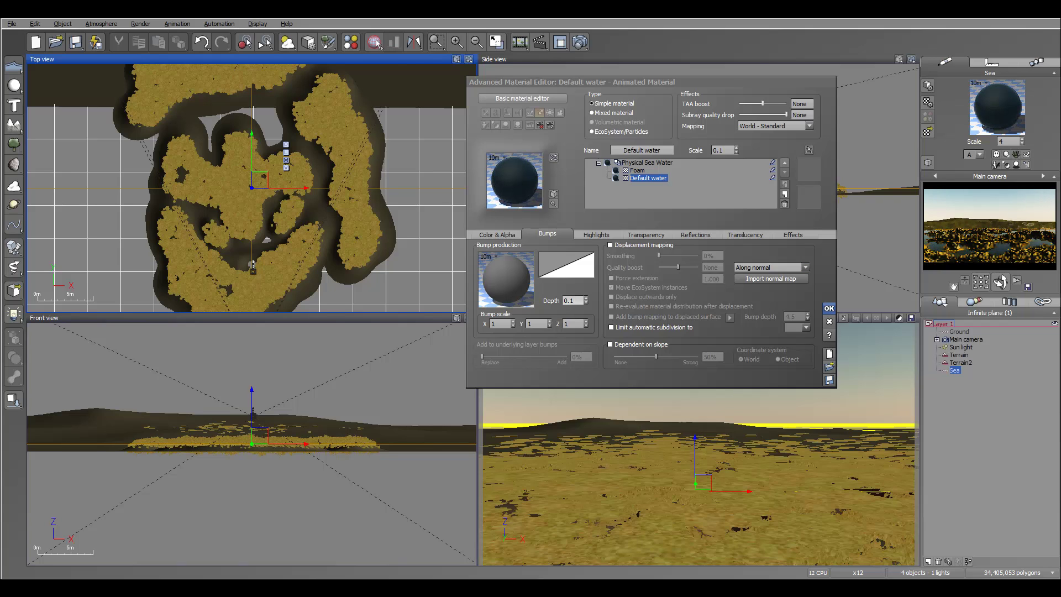
{"action": "left_click", "coordinate": [829, 308]}
{"action": "left_click", "coordinate": [580, 43]}
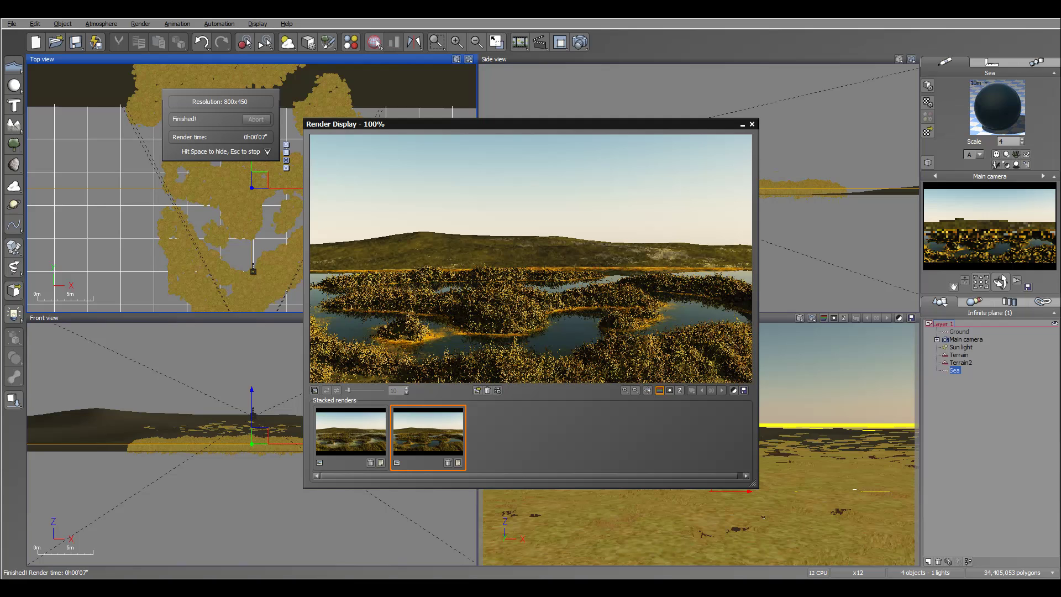
{"action": "left_click", "coordinate": [752, 124]}
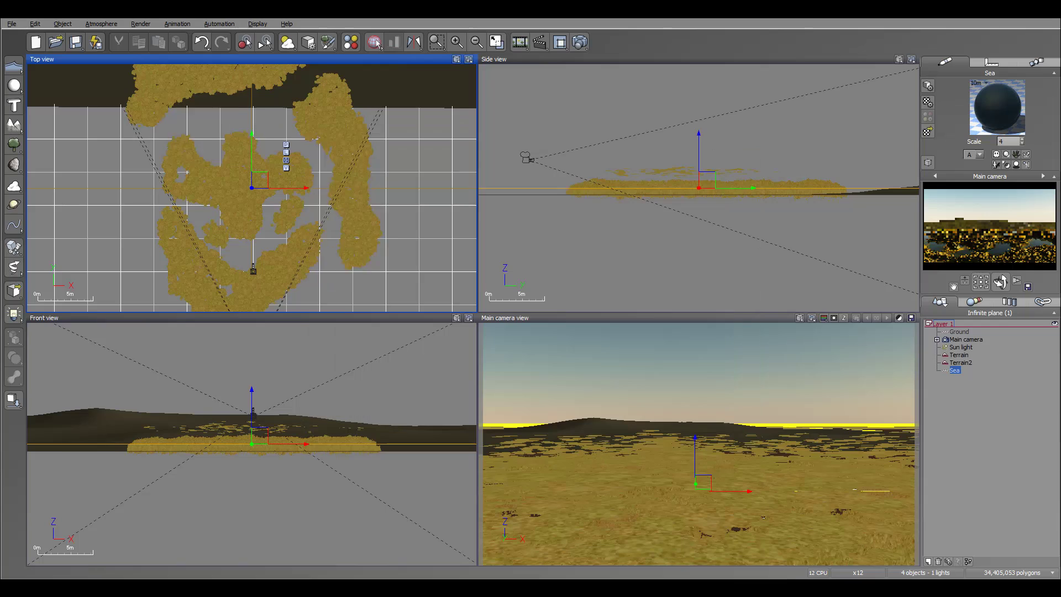
- Select the background terrain, Terrain2, and lower it slightly in the side view
{"action": "right_click_drag", "start_coordinate": [840, 172], "coordinate": [659, 178]}
{"action": "left_click", "coordinate": [680, 180]}
{"action": "left_click_drag", "start_coordinate": [715, 157], "coordinate": [715, 182]}
{"action": "right_click_drag", "start_coordinate": [716, 182], "coordinate": [901, 179]}
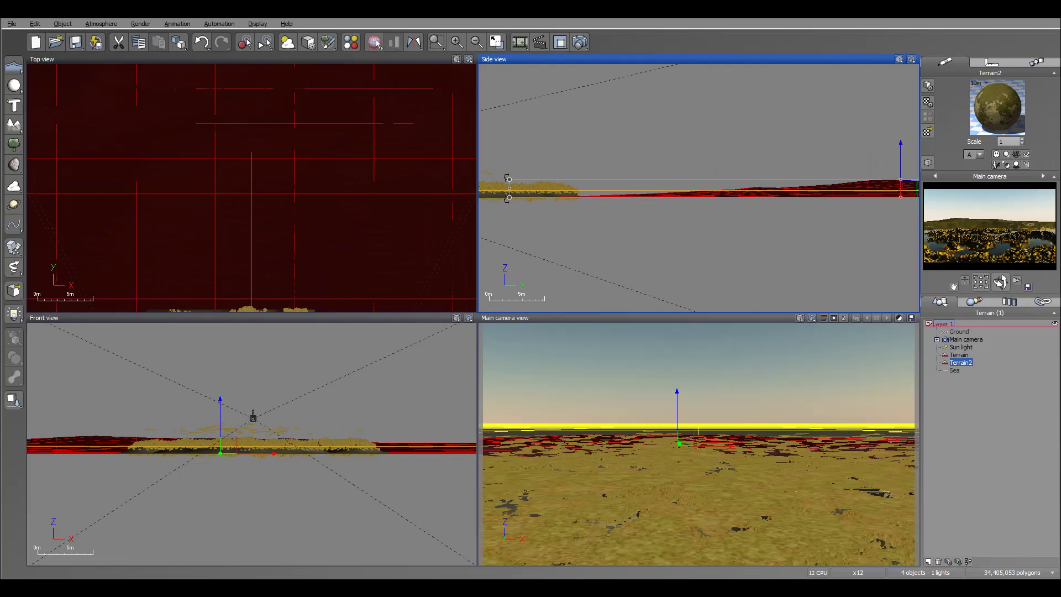
- Open Terrain2 in the Terrain Editor and lower its upper altitude clipping limit to 2.6 m
{"action": "right_click", "coordinate": [303, 213]}
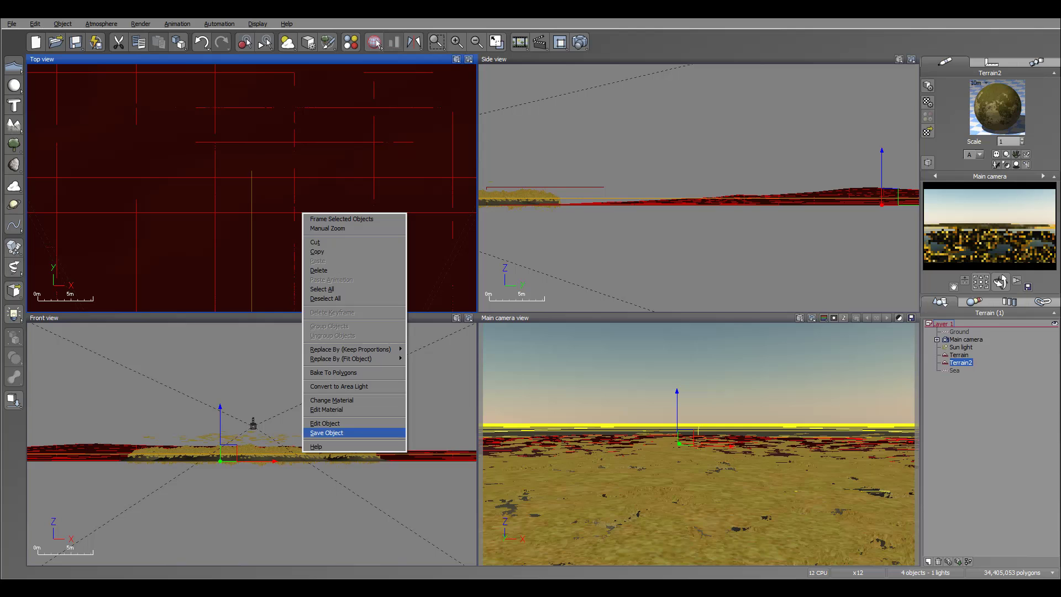
{"action": "left_click", "coordinate": [325, 423]}
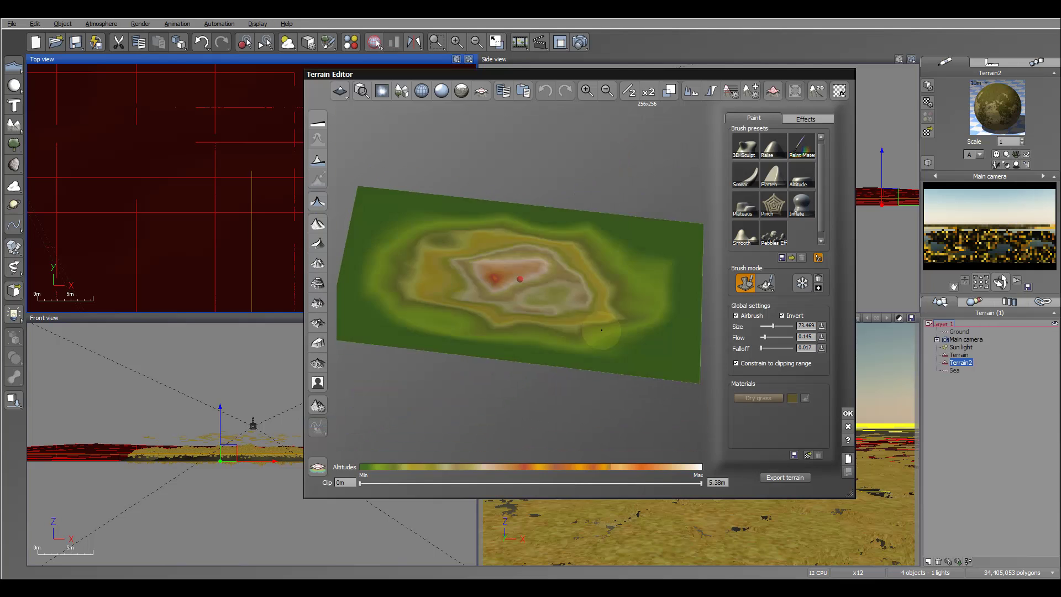
{"action": "right_click_drag", "start_coordinate": [539, 318], "coordinate": [547, 280]}
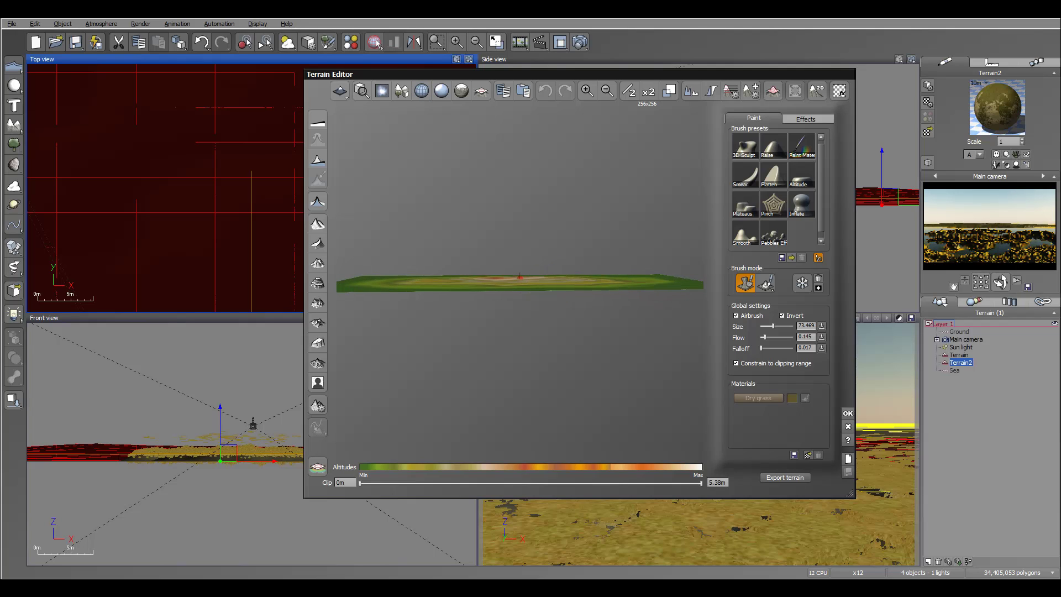
{"action": "left_click_drag", "start_coordinate": [689, 484], "coordinate": [480, 483]}
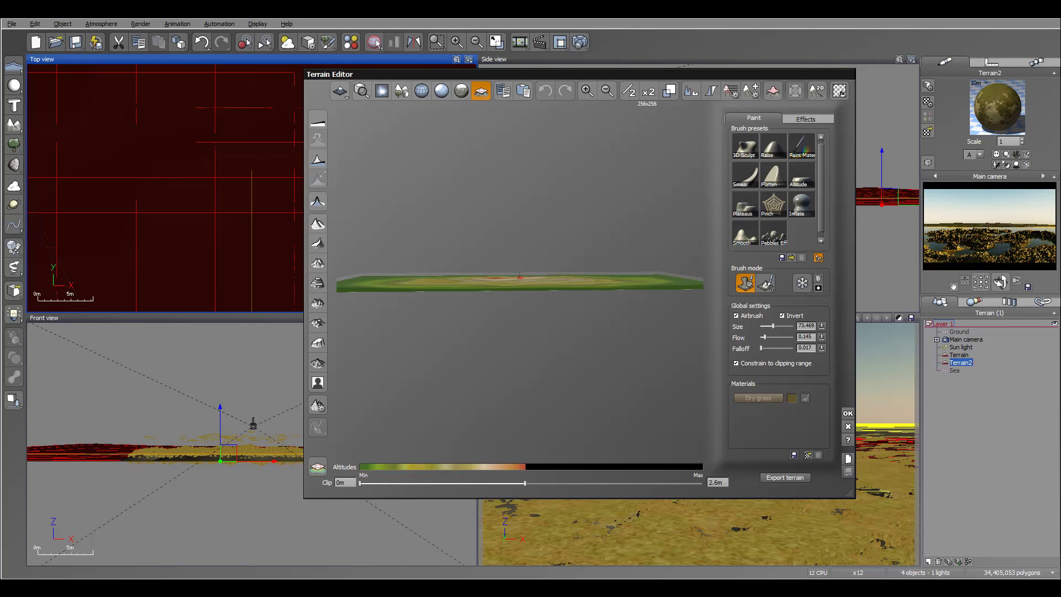
{"action": "right_click_drag", "start_coordinate": [575, 276], "coordinate": [586, 351]}
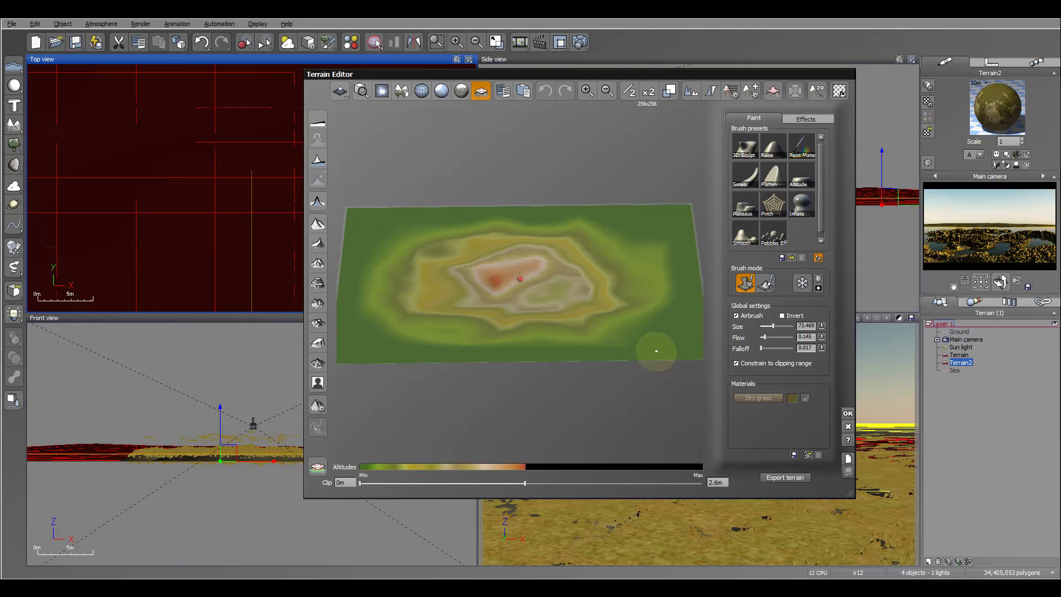
- Sculpt raised ridges and a hill across Terrain2 using the non-inverted 1.93 m brush at 0.313 flow, and accept the terrain edits
{"action": "scroll", "coordinate": [657, 351], "scroll_direction": "up", "scroll_amount": 4}
{"action": "scroll", "coordinate": [659, 351], "scroll_direction": "down", "scroll_amount": 2}
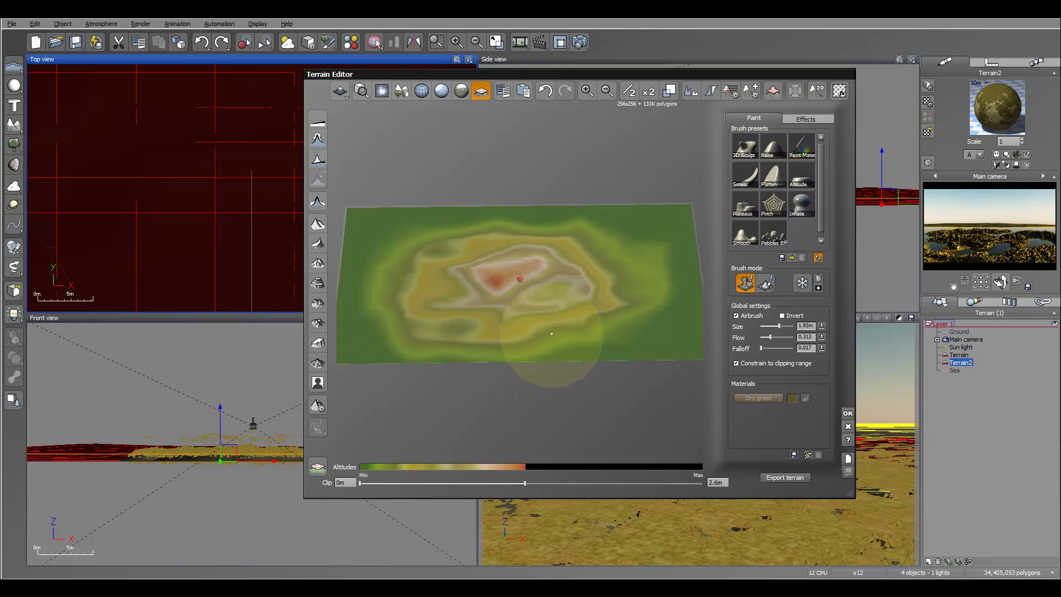
{"action": "mouse_move", "coordinate": [649, 321]}
{"action": "left_mouse_down"}
{"action": "mouse_move", "coordinate": [652, 284]}
{"action": "mouse_move", "coordinate": [670, 254]}
{"action": "mouse_move", "coordinate": [630, 260]}
{"action": "mouse_move", "coordinate": [635, 212]}
{"action": "mouse_move", "coordinate": [594, 213]}
{"action": "mouse_move", "coordinate": [657, 220]}
{"action": "mouse_move", "coordinate": [403, 227]}
{"action": "mouse_move", "coordinate": [377, 243]}
{"action": "mouse_move", "coordinate": [363, 286]}
{"action": "mouse_move", "coordinate": [373, 248]}
{"action": "mouse_move", "coordinate": [355, 340]}
{"action": "mouse_move", "coordinate": [431, 320]}
{"action": "mouse_move", "coordinate": [481, 323]}
{"action": "mouse_move", "coordinate": [382, 315]}
{"action": "mouse_move", "coordinate": [470, 326]}
{"action": "mouse_move", "coordinate": [424, 311]}
{"action": "mouse_move", "coordinate": [486, 310]}
{"action": "mouse_move", "coordinate": [520, 332]}
{"action": "mouse_move", "coordinate": [498, 349]}
{"action": "mouse_move", "coordinate": [580, 339]}
{"action": "mouse_move", "coordinate": [636, 309]}
{"action": "mouse_move", "coordinate": [660, 319]}
{"action": "mouse_move", "coordinate": [599, 300]}
{"action": "left_mouse_up"}
{"action": "mouse_move", "coordinate": [595, 298]}
{"action": "left_mouse_down"}
{"action": "mouse_move", "coordinate": [560, 258]}
{"action": "mouse_move", "coordinate": [590, 287]}
{"action": "mouse_move", "coordinate": [639, 303]}
{"action": "left_mouse_up"}
{"action": "mouse_move", "coordinate": [478, 251]}
{"action": "right_mouse_down"}
{"action": "mouse_move", "coordinate": [500, 270]}
{"action": "mouse_move", "coordinate": [488, 268]}
{"action": "mouse_move", "coordinate": [614, 251]}
{"action": "right_mouse_up"}
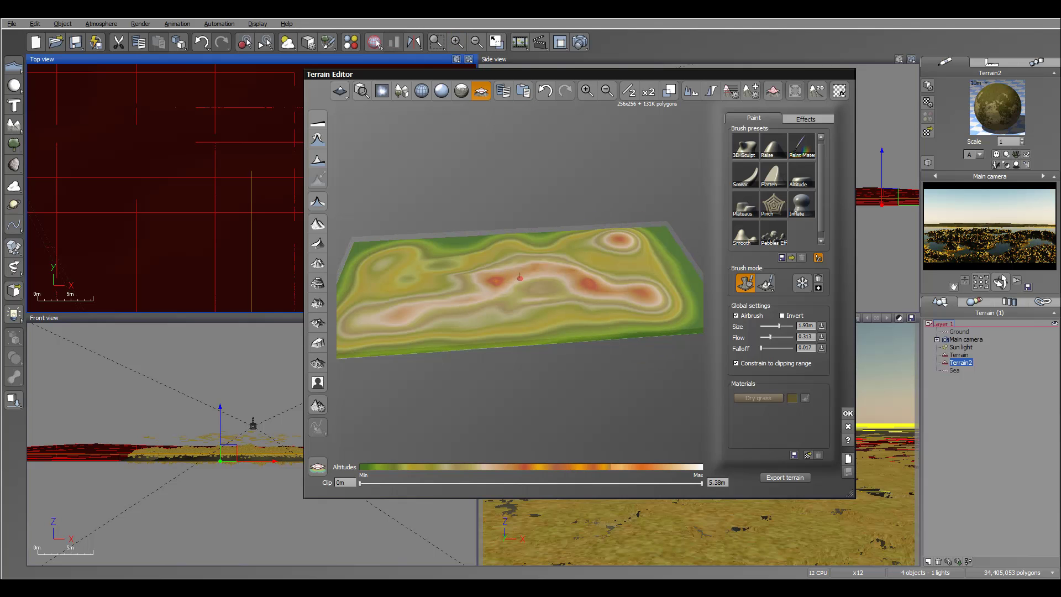
{"action": "left_click", "coordinate": [848, 414]}
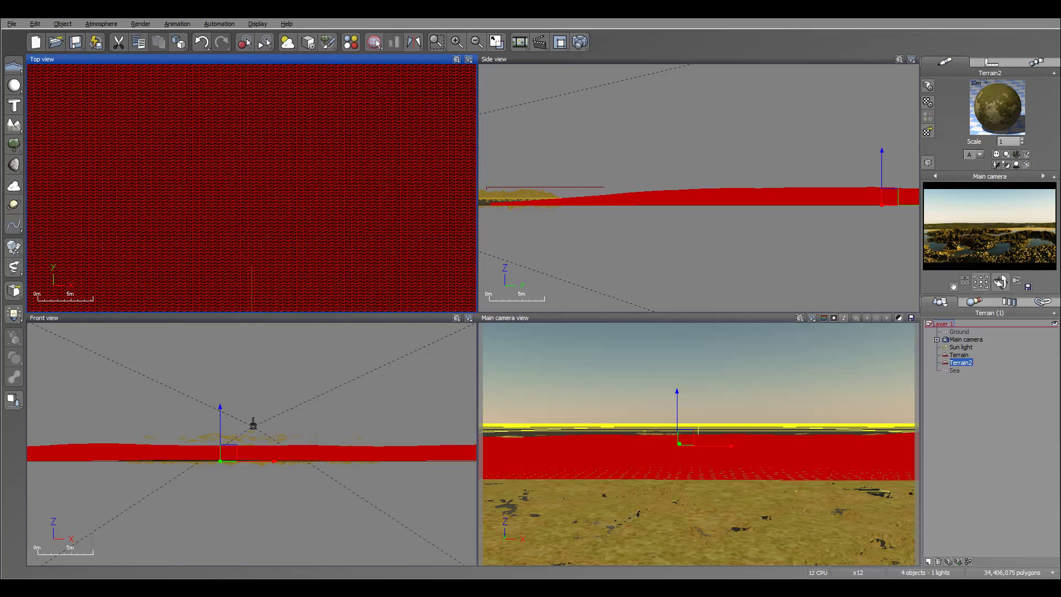
{"action": "right_click_drag", "start_coordinate": [663, 165], "coordinate": [767, 198]}
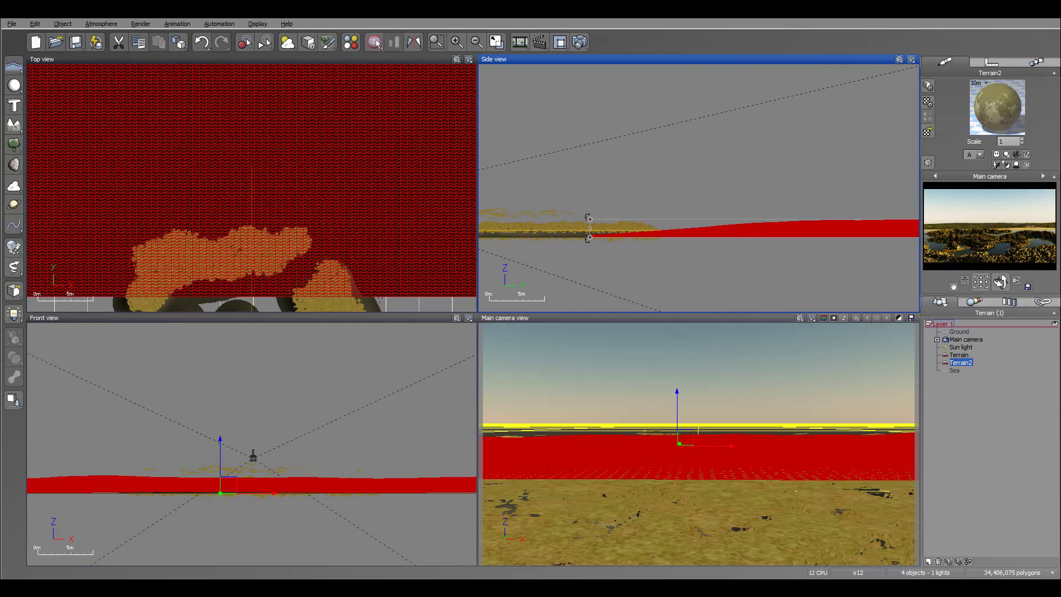
{"action": "double_click", "coordinate": [998, 108]}
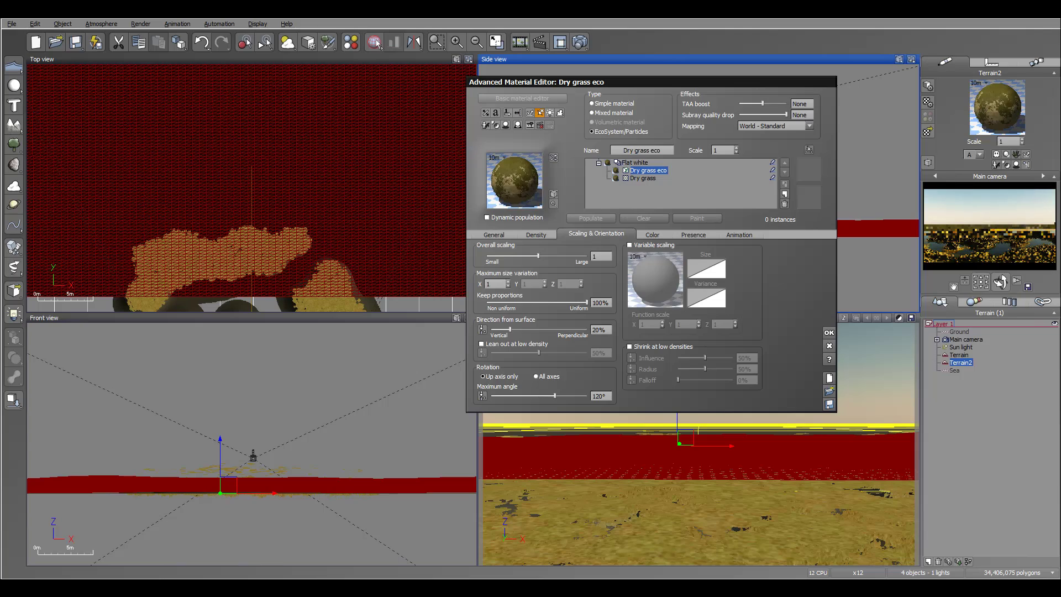
{"action": "left_click", "coordinate": [494, 235]}
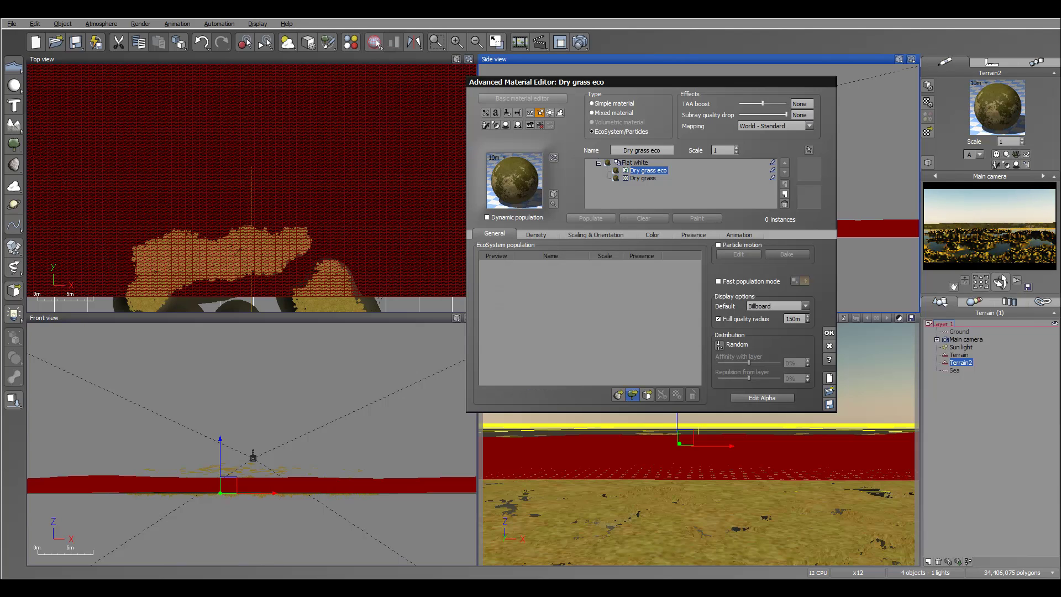
{"action": "left_click", "coordinate": [633, 394]}
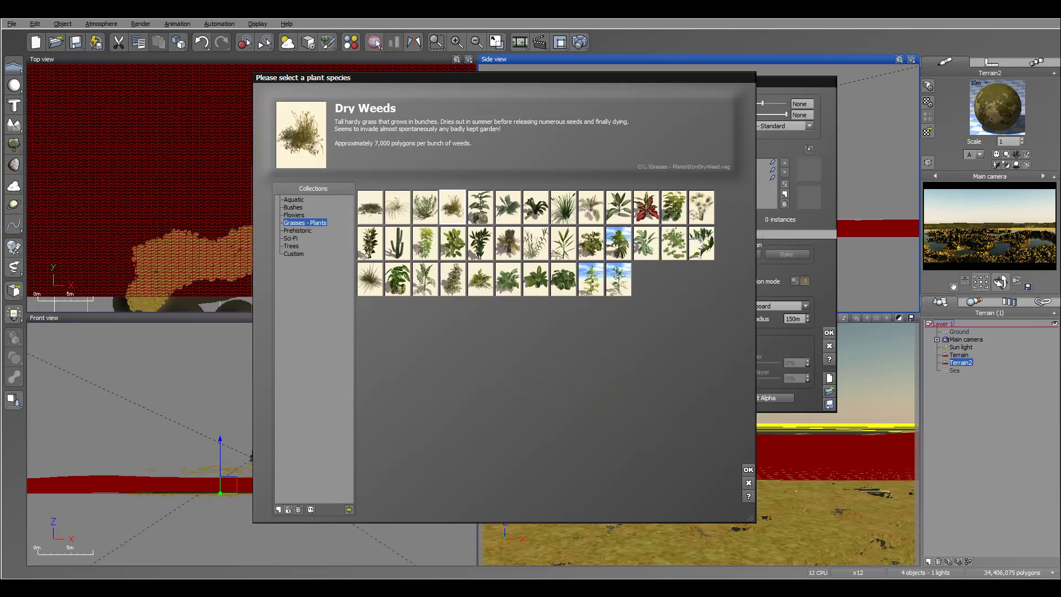
{"action": "left_click", "coordinate": [291, 246]}
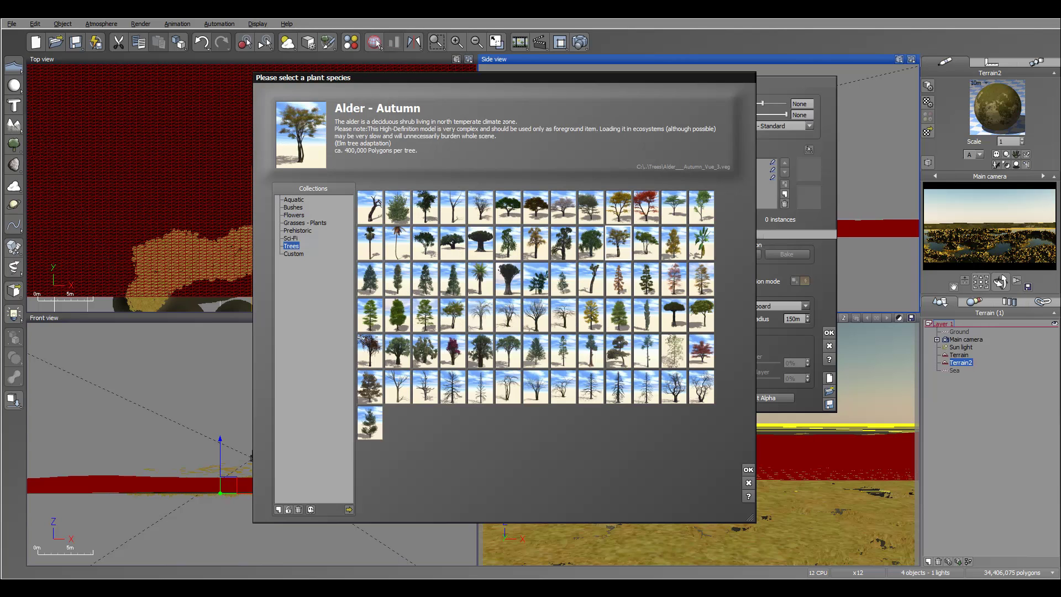
{"action": "left_click", "coordinate": [591, 386]}
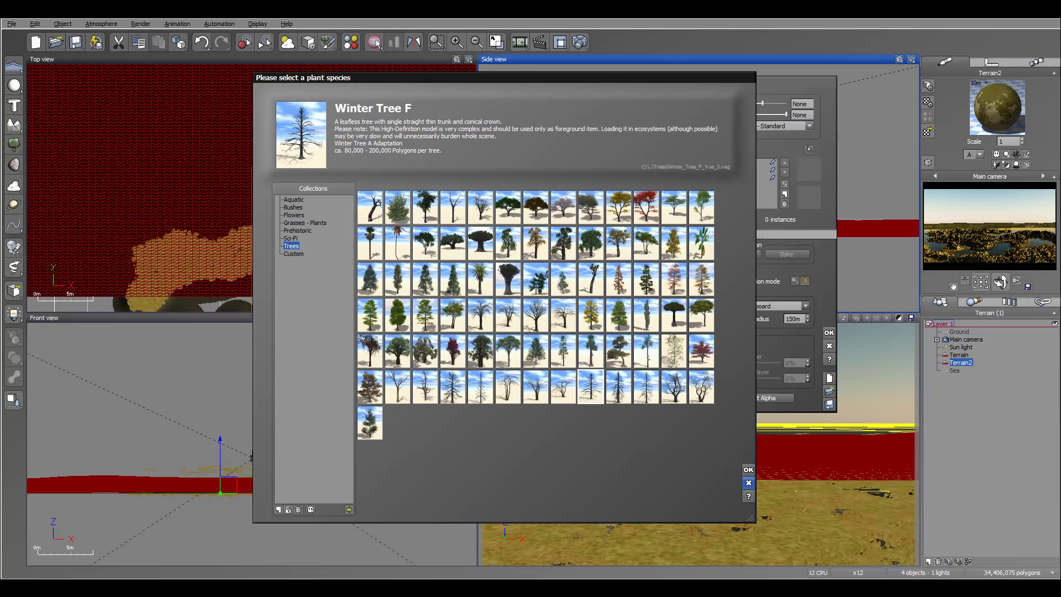
{"action": "left_click", "coordinate": [749, 483]}
{"action": "left_click", "coordinate": [829, 346]}
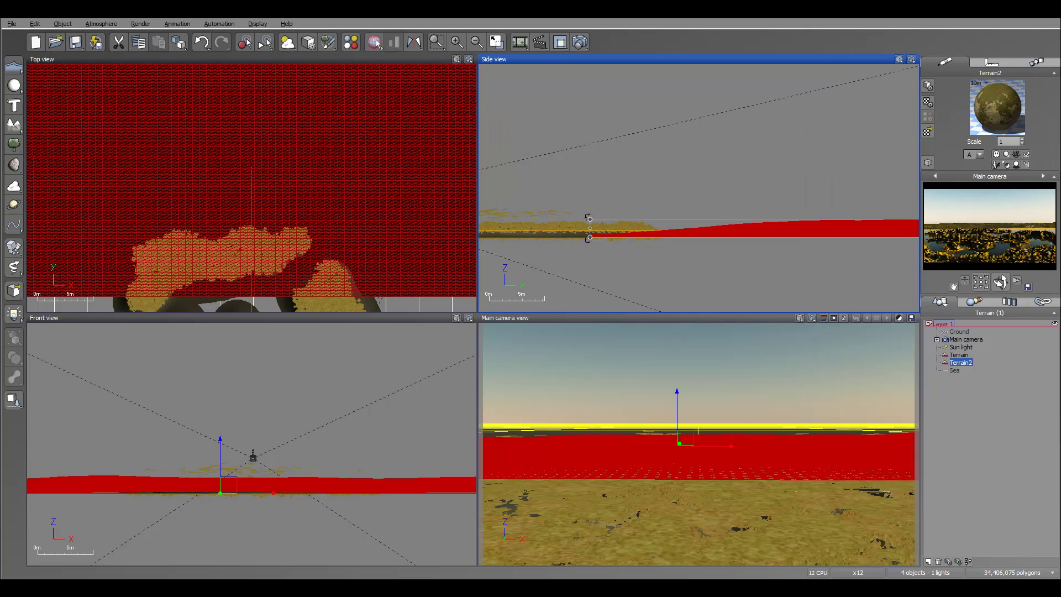
- Add a Winter Tree H plant from the Trees collection to the scene
{"action": "left_click", "coordinate": [959, 355]}
{"action": "right_click_drag", "start_coordinate": [699, 144], "coordinate": [751, 177]}
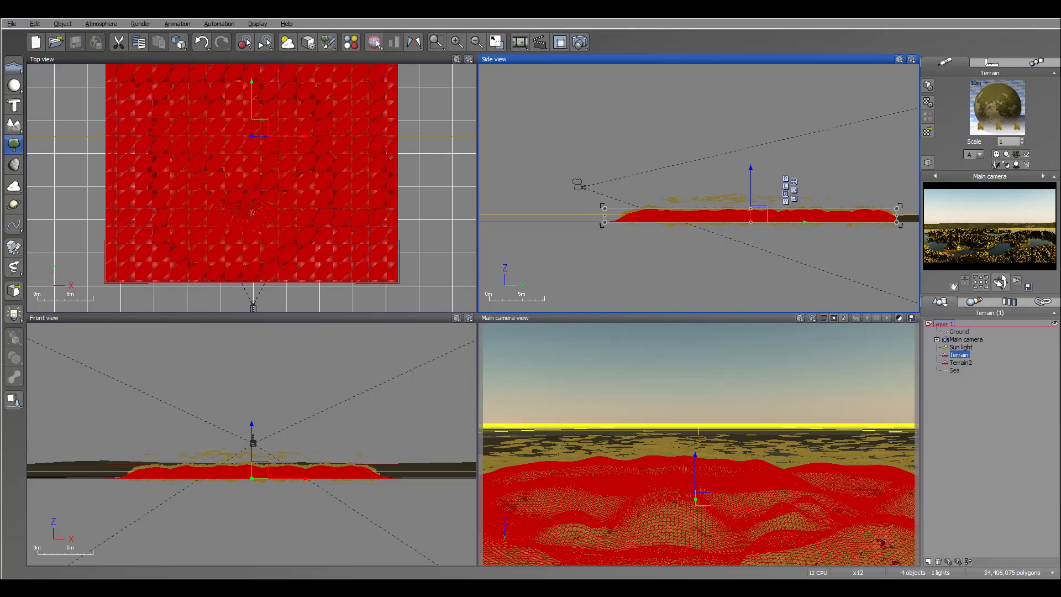
{"action": "left_click", "coordinate": [13, 145]}
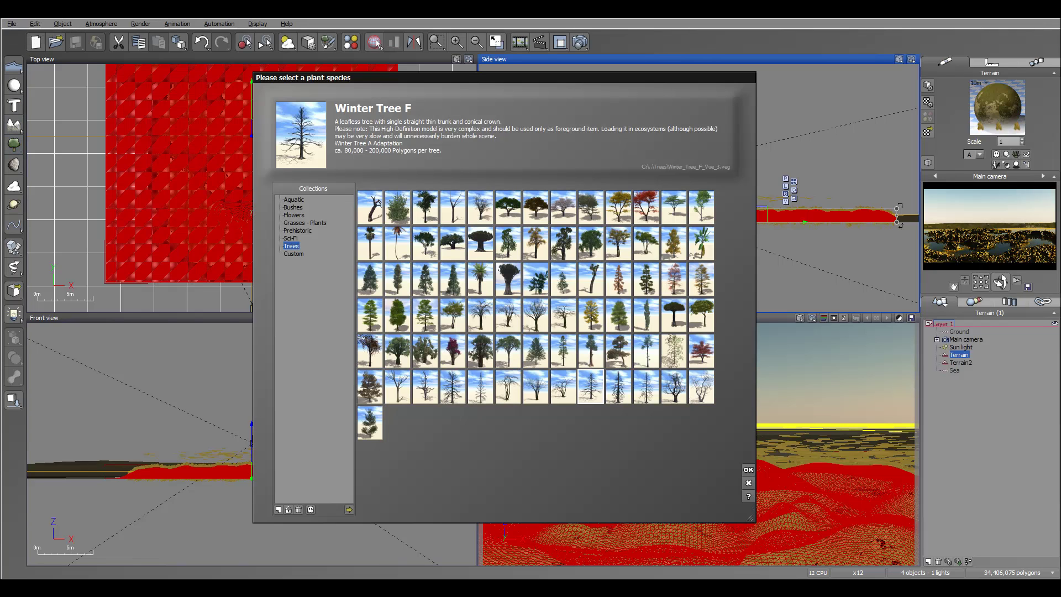
{"action": "left_click", "coordinate": [647, 387]}
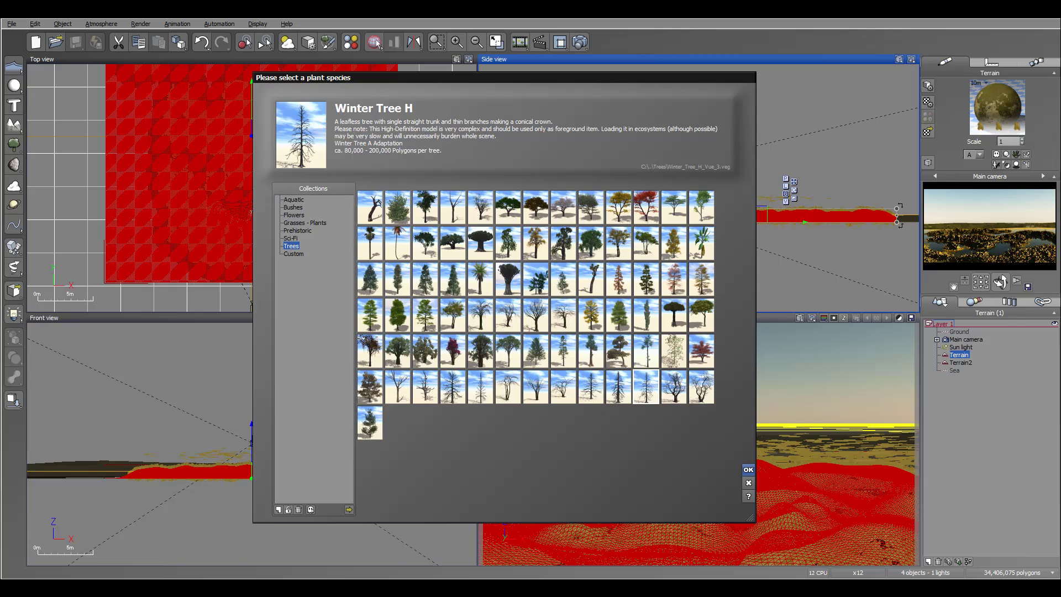
{"action": "left_click", "coordinate": [749, 470]}
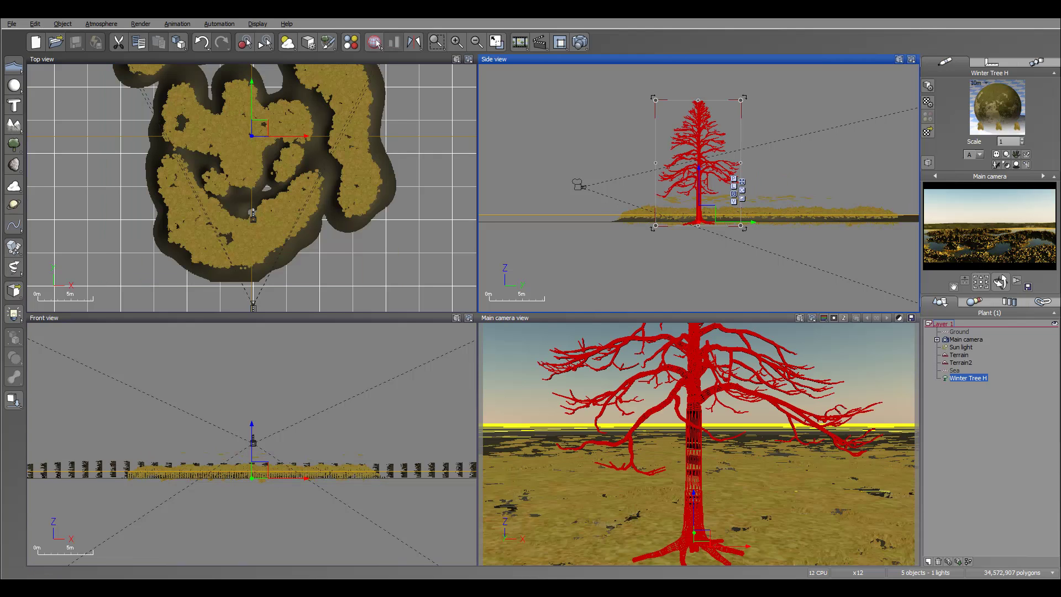
- Move the winter tree onto the crescent-shaped front dune, near the camera and slightly off its center line
{"action": "left_click_drag", "start_coordinate": [262, 179], "coordinate": [256, 211]}
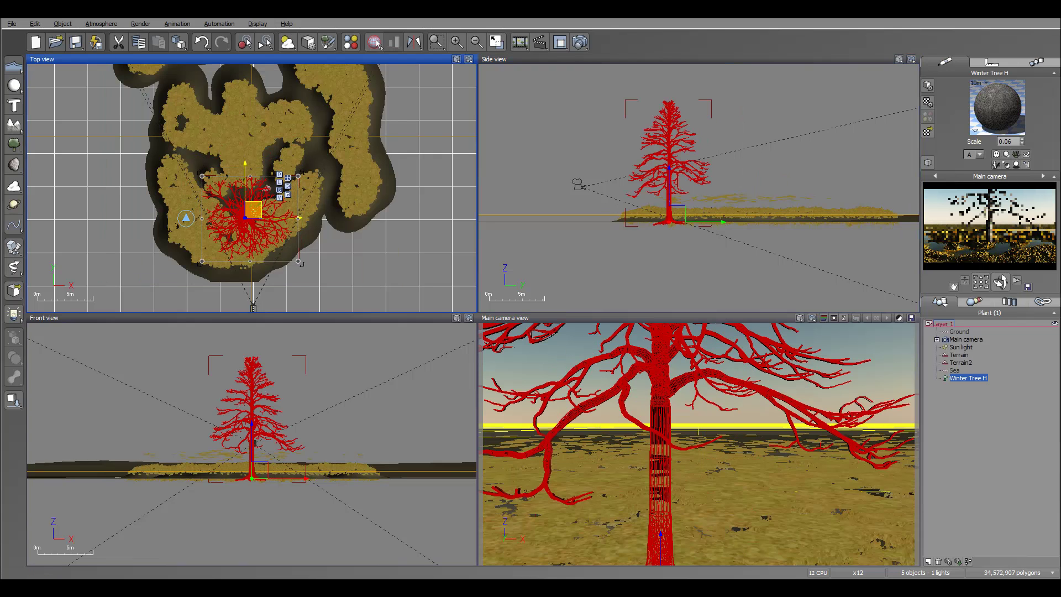
{"action": "left_click_drag", "start_coordinate": [255, 442], "coordinate": [253, 442]}
{"action": "right_click_drag", "start_coordinate": [664, 165], "coordinate": [677, 164]}
- Open Winter Tree H in the Plant Editor, reduce its diameter to -27 and length to -12, and raise gnarl to +64
{"action": "right_click", "coordinate": [677, 165]}
{"action": "left_click", "coordinate": [700, 374]}
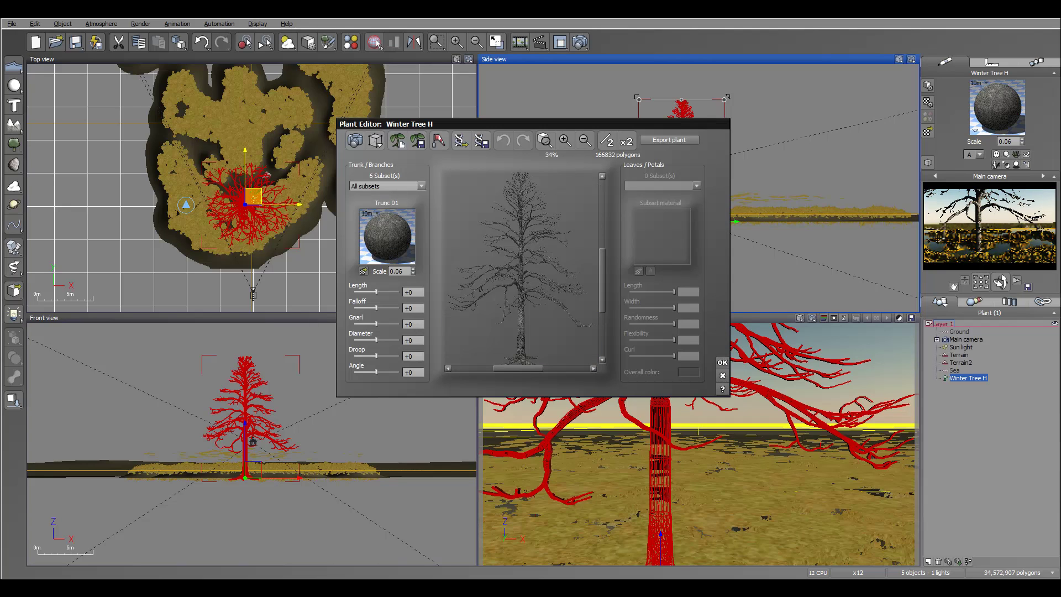
{"action": "left_click_drag", "start_coordinate": [376, 340], "coordinate": [371, 340]}
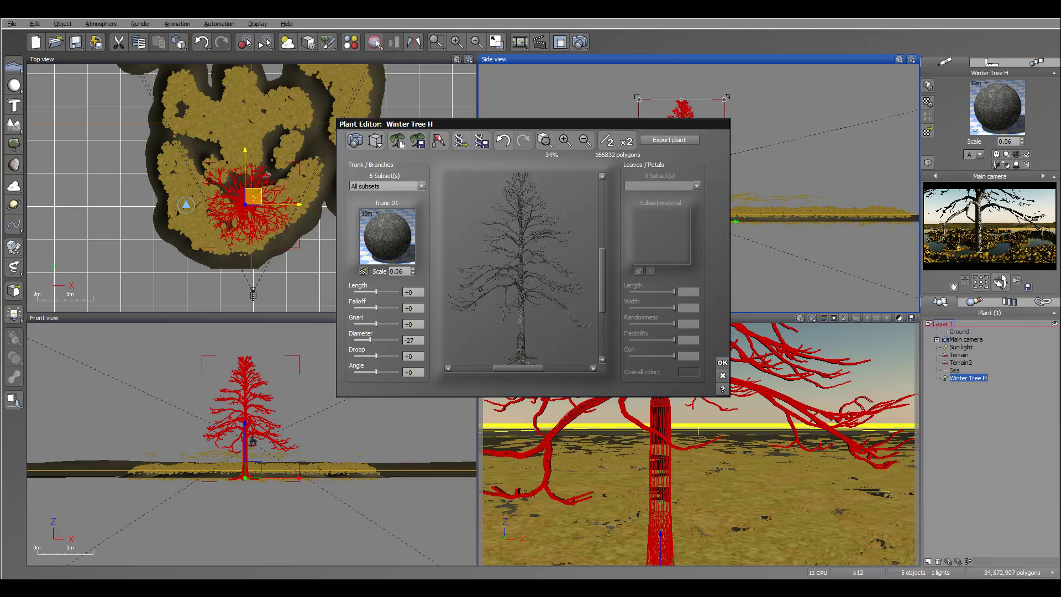
{"action": "left_click_drag", "start_coordinate": [376, 292], "coordinate": [374, 292]}
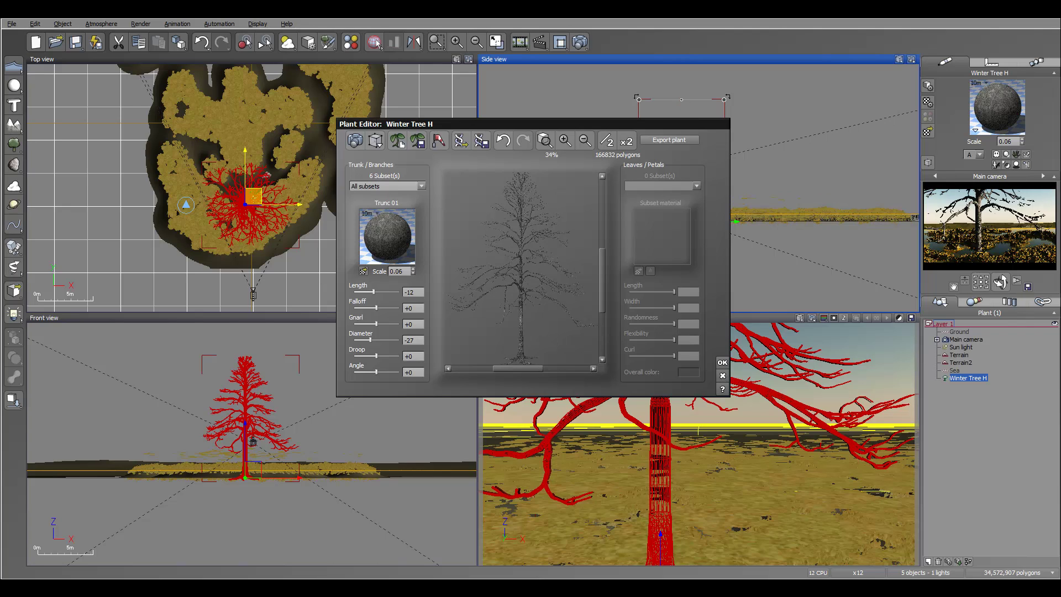
{"action": "left_click_drag", "start_coordinate": [377, 323], "coordinate": [388, 324]}
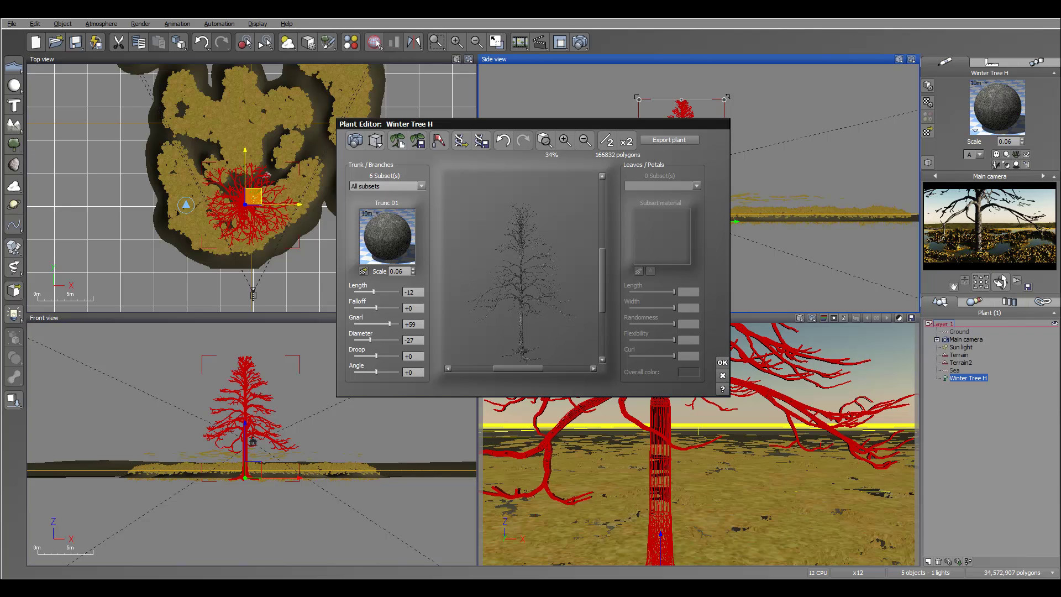
{"action": "left_click_drag", "start_coordinate": [390, 324], "coordinate": [391, 324]}
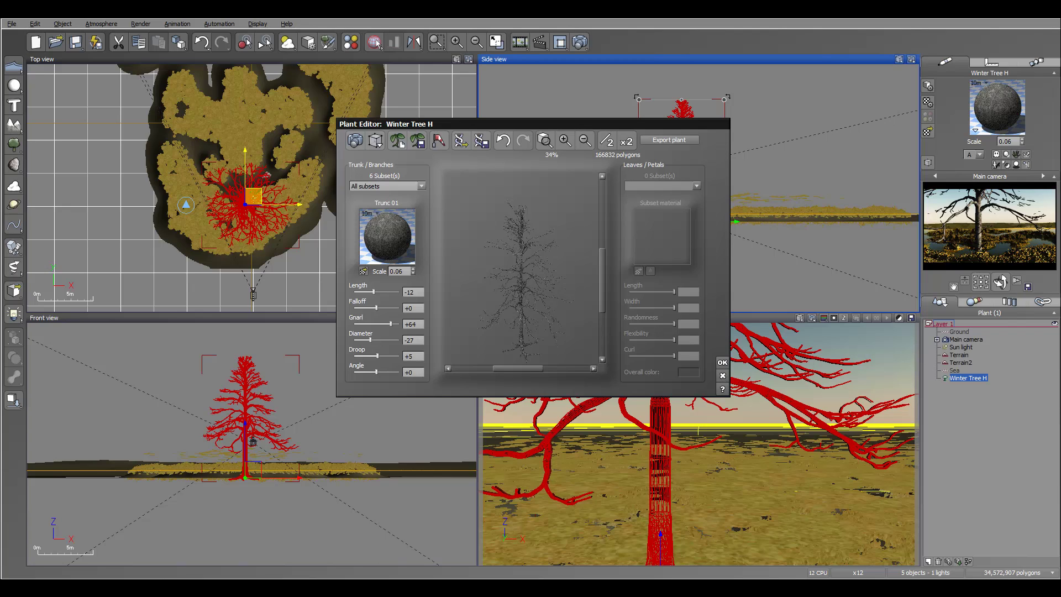
- Set the tree's droop to +20, angle to -22, gnarl to +74, diameter to -37 and length to -15
{"action": "left_click", "coordinate": [390, 356]}
{"action": "left_click_drag", "start_coordinate": [377, 372], "coordinate": [371, 371]}
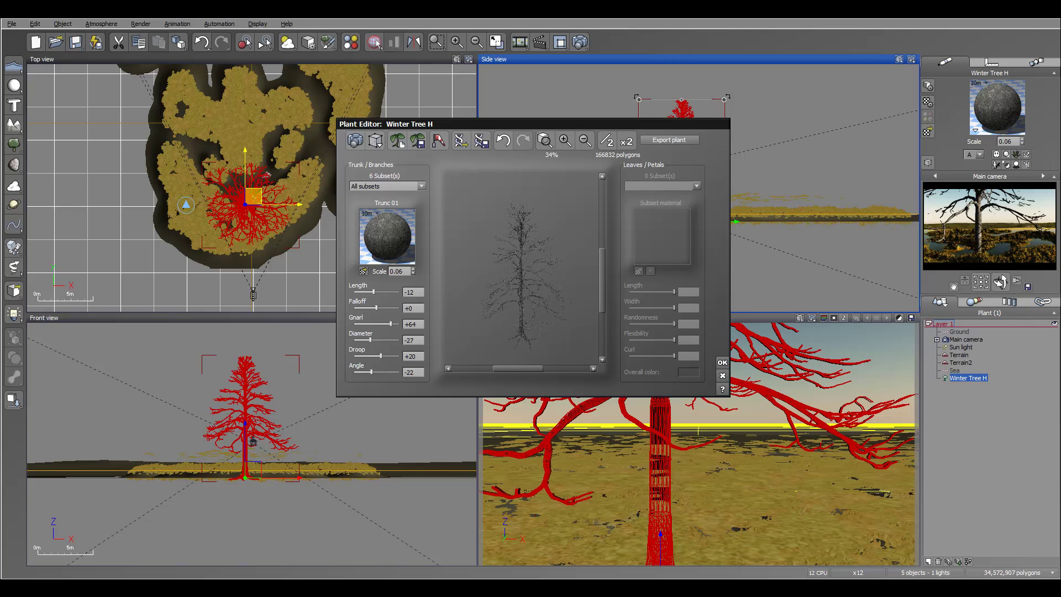
{"action": "left_click_drag", "start_coordinate": [391, 324], "coordinate": [393, 324]}
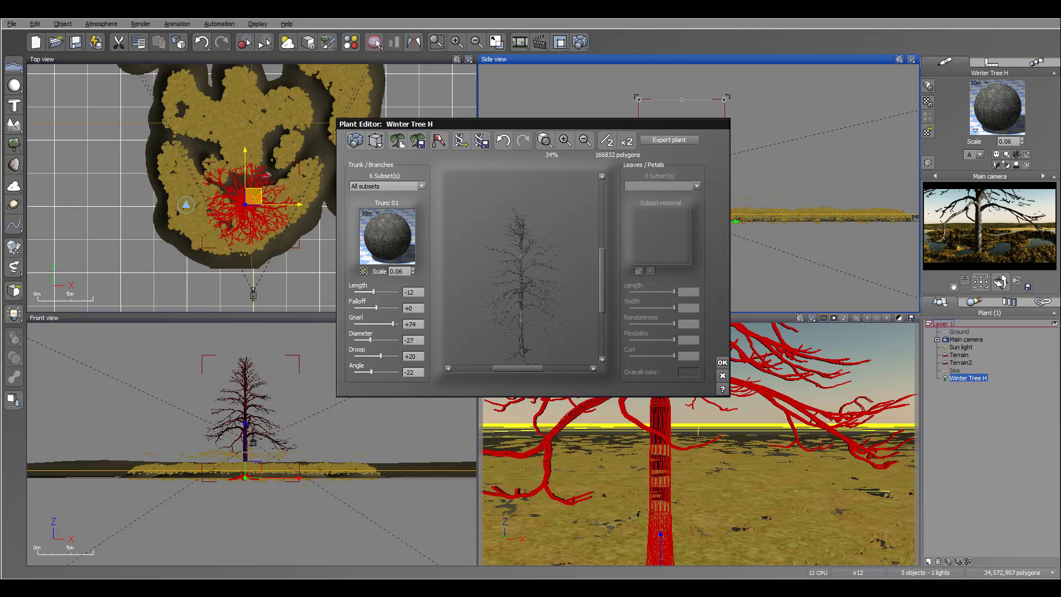
{"action": "left_click", "coordinate": [364, 340]}
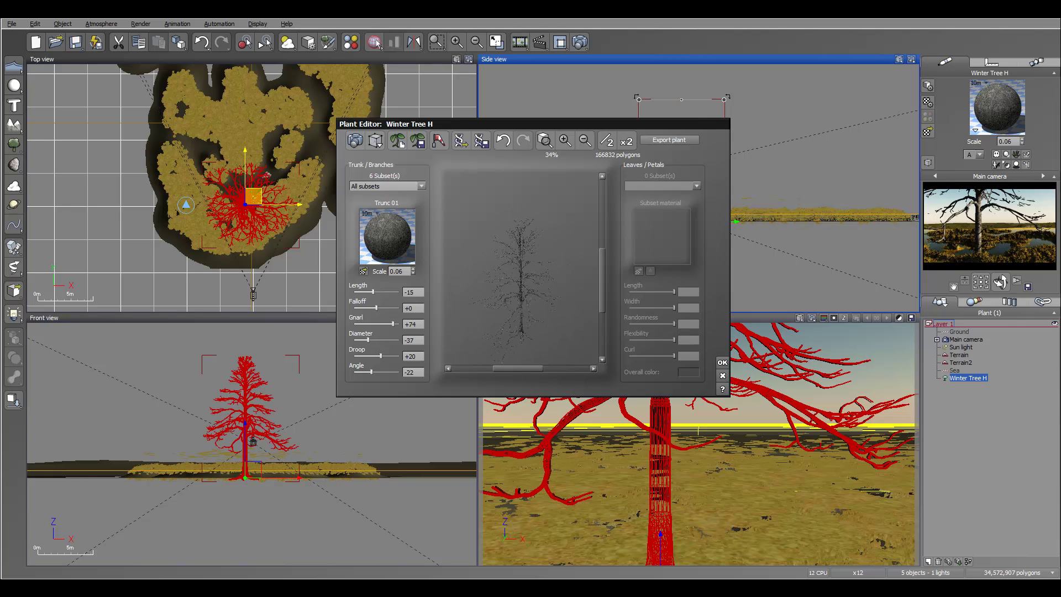
- Start saving the modified tree as a vegetation species in the Custom folder under Plants
{"action": "left_click", "coordinate": [481, 141]}
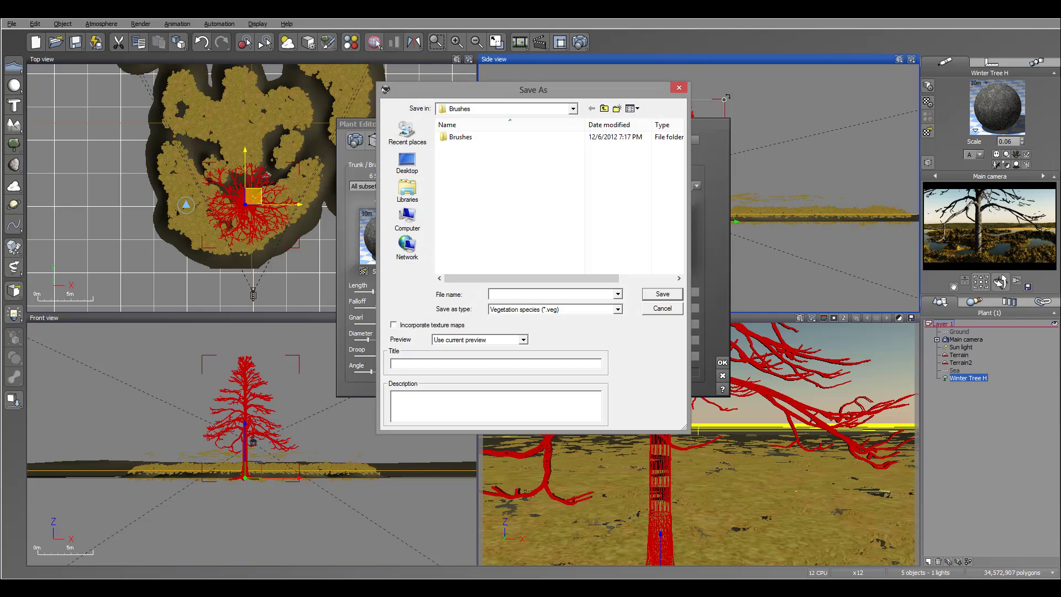
{"action": "left_click", "coordinate": [604, 109]}
{"action": "scroll", "coordinate": [558, 201], "scroll_direction": "down", "scroll_amount": 3}
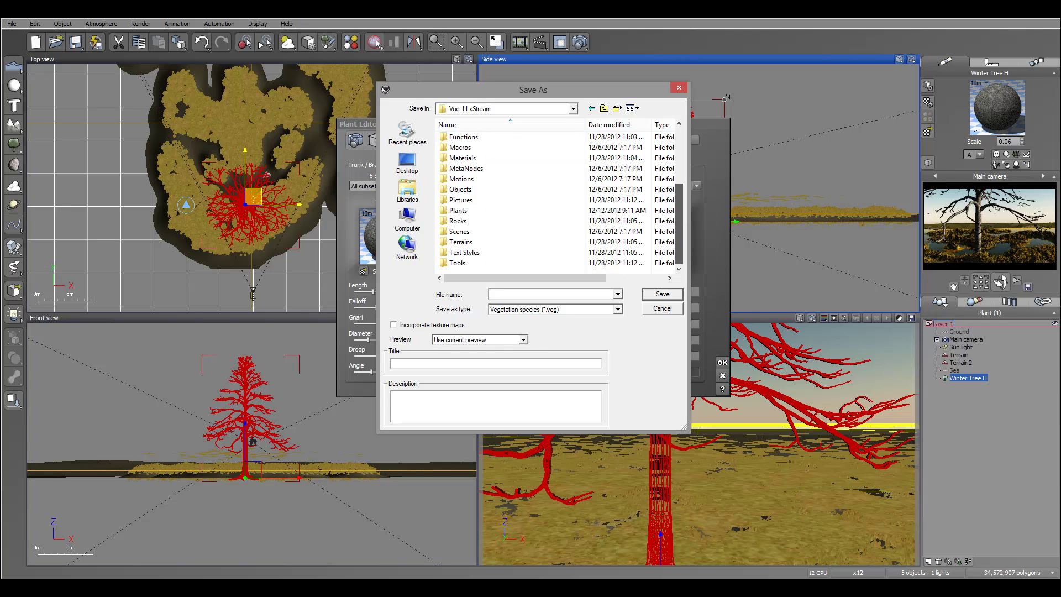
{"action": "double_click", "coordinate": [458, 211]}
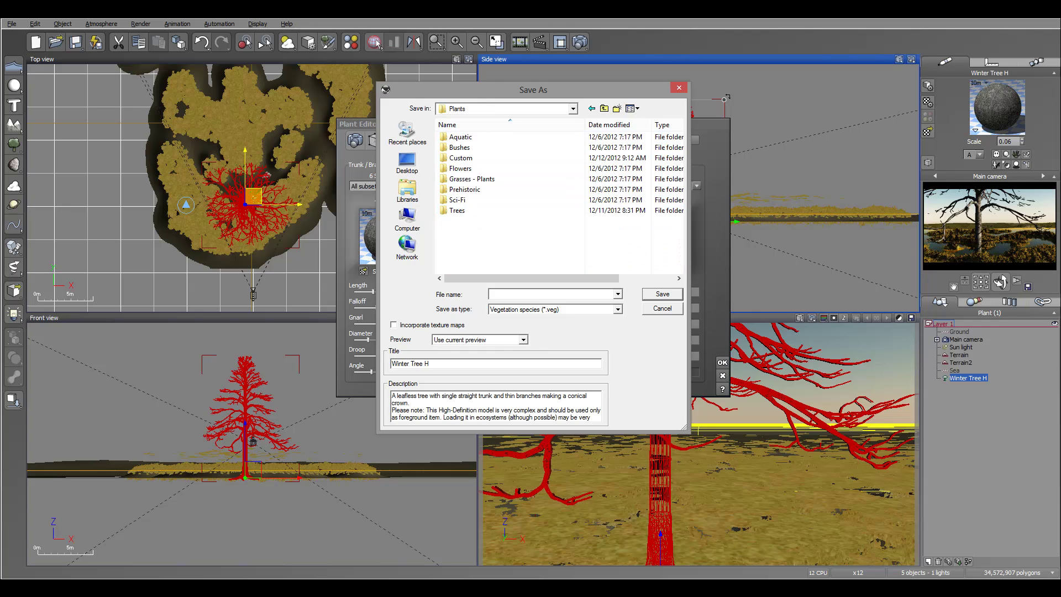
{"action": "double_click", "coordinate": [461, 158]}
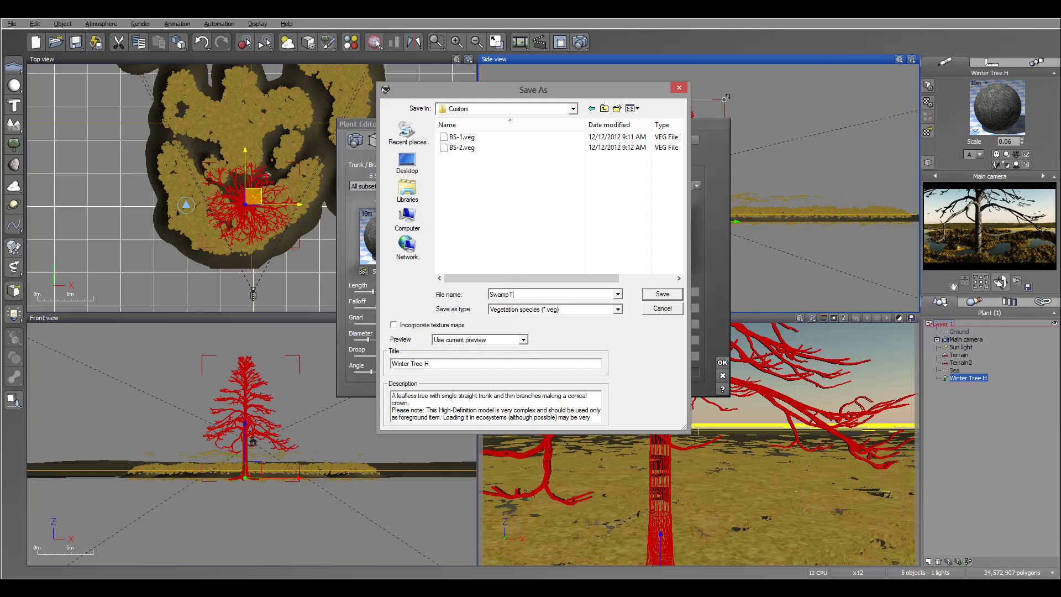
- Save the species with SwampTree as both its file name and title, and accept the plant edits
{"action": "left_click_drag", "start_coordinate": [489, 295], "coordinate": [510, 295]}
{"action": "key", "text": "Home"}
{"action": "key", "text": "shift+End"}
{"action": "key", "text": "ctrl+c"}
{"action": "left_click_drag", "start_coordinate": [430, 363], "coordinate": [391, 364]}
{"action": "key", "text": "ctrl+v"}
{"action": "key", "text": "Return"}
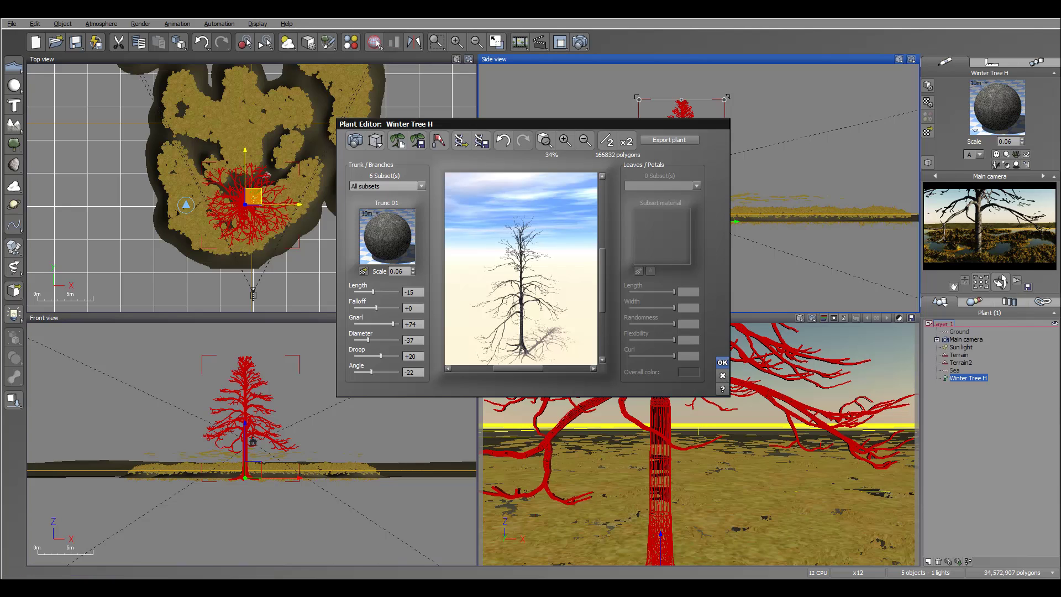
{"action": "key", "text": "Return"}
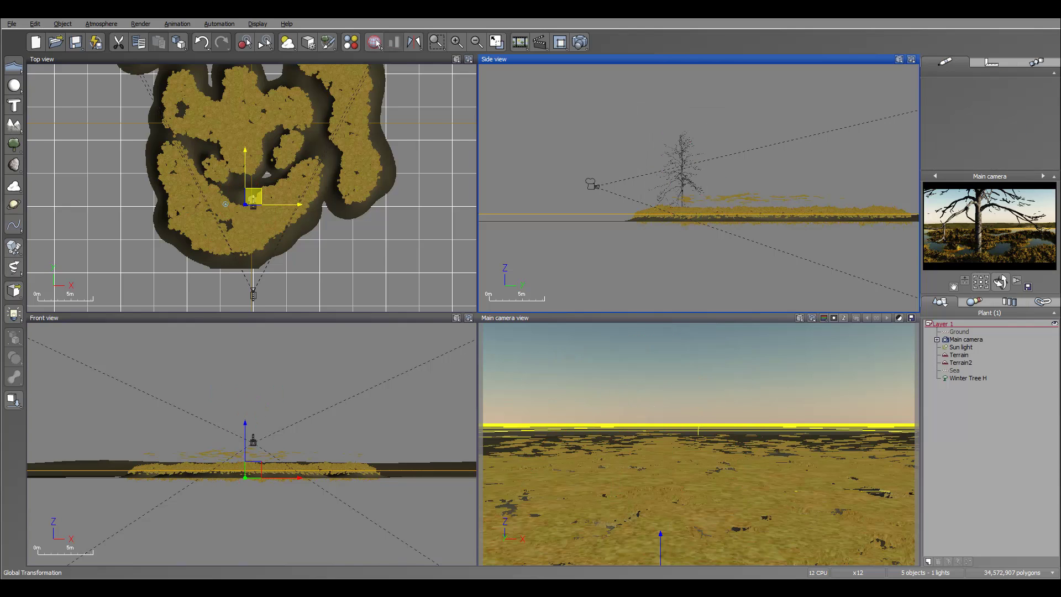
- Delete the foreground winter tree and add the custom SwampTree to the Dry grass eco population of Terrain2's material
{"action": "key", "text": "Delete"}
{"action": "left_click", "coordinate": [961, 363]}
{"action": "double_click", "coordinate": [997, 107]}
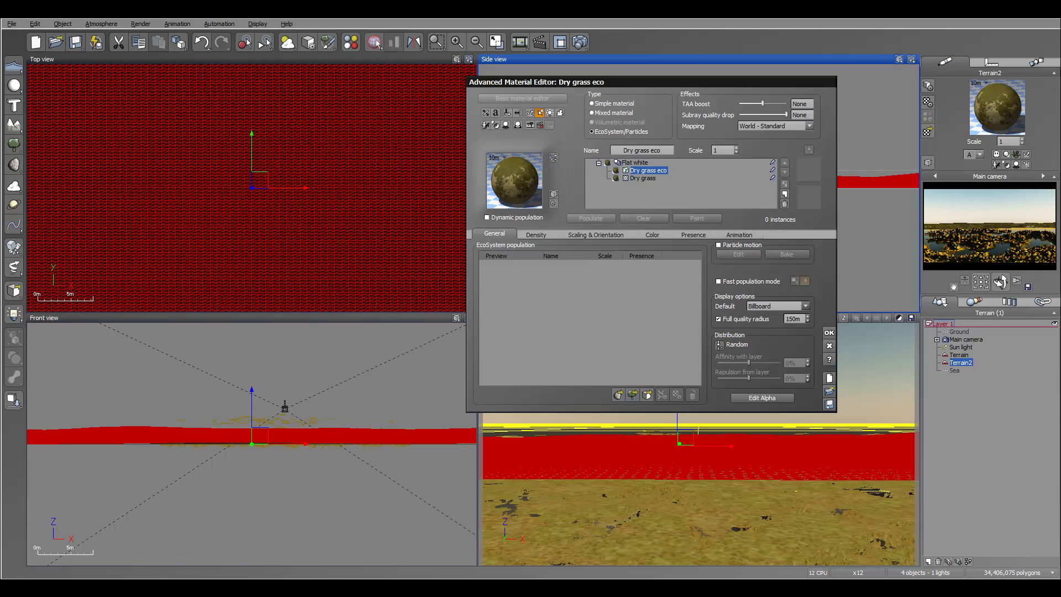
{"action": "left_click", "coordinate": [632, 394]}
{"action": "left_click", "coordinate": [294, 254]}
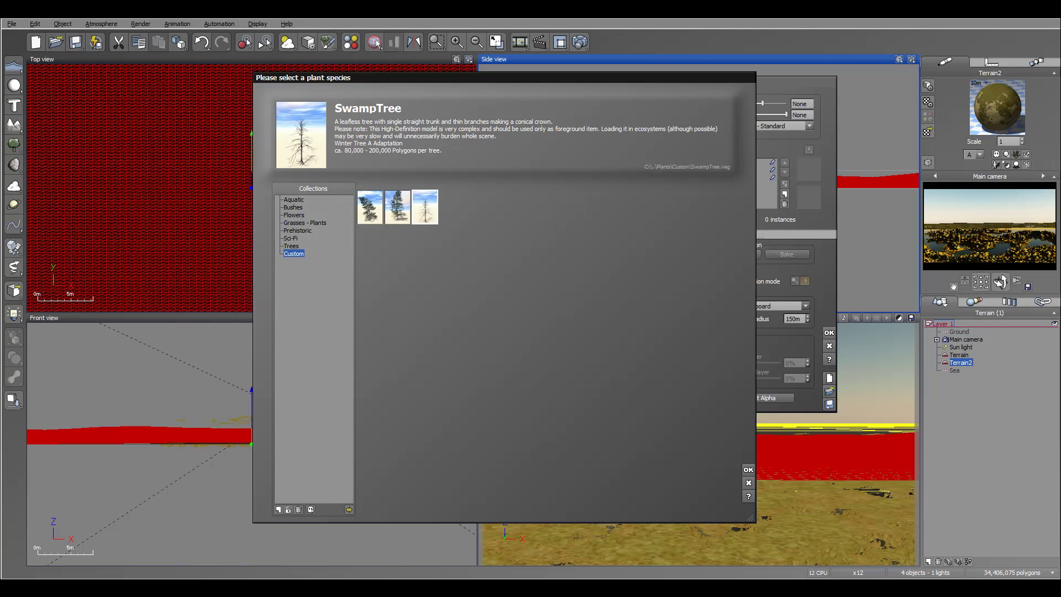
{"action": "left_click", "coordinate": [749, 469]}
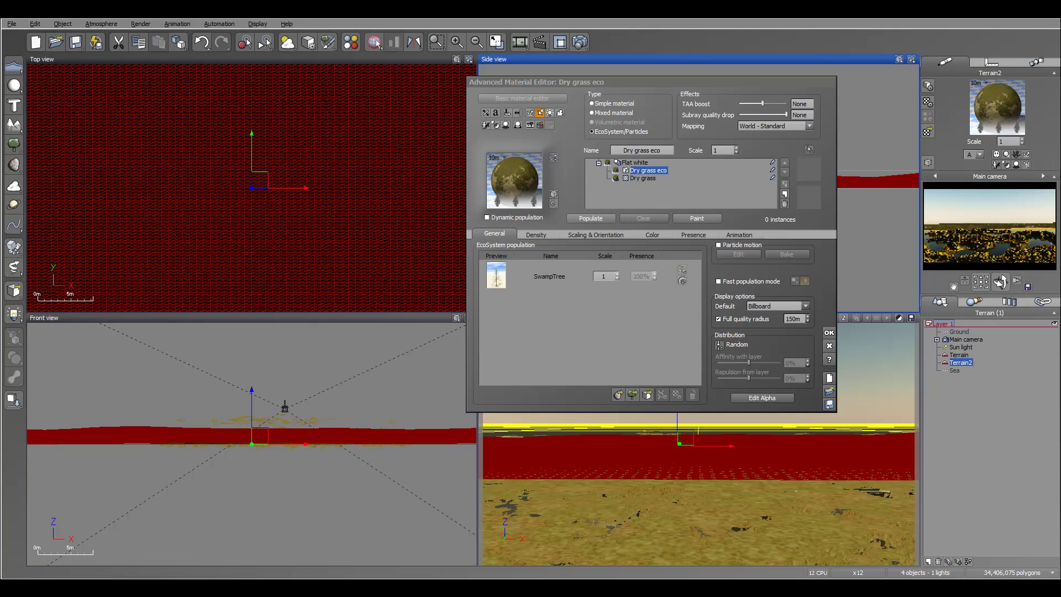
- Populate Terrain2 with SwampTree instances and increase the EcoSystem's density
{"action": "left_click", "coordinate": [591, 218]}
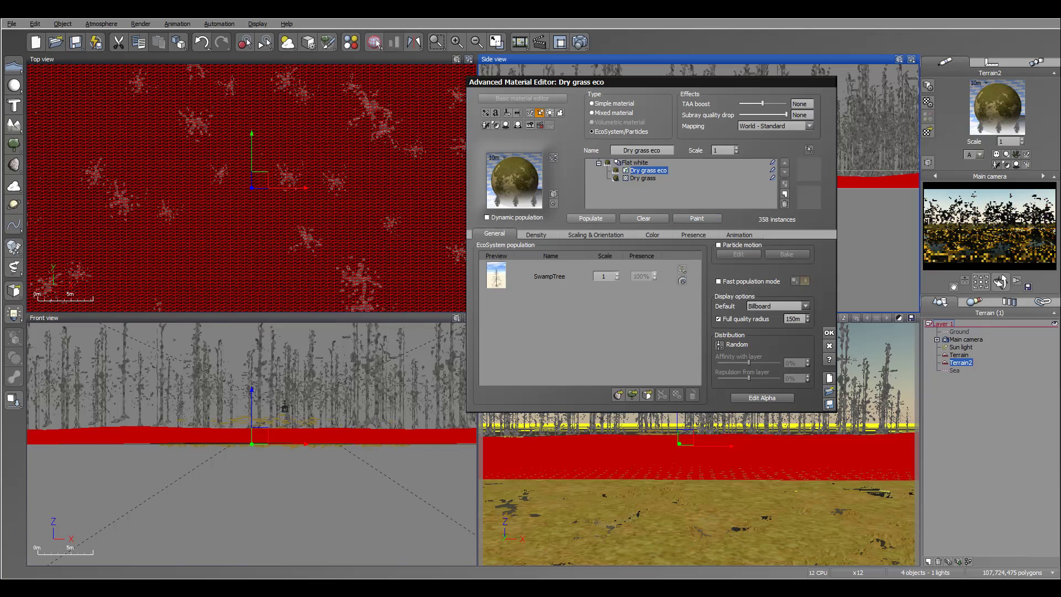
{"action": "right_click_drag", "start_coordinate": [404, 187], "coordinate": [314, 177]}
{"action": "scroll", "coordinate": [314, 177], "scroll_direction": "down", "scroll_amount": 7}
{"action": "scroll", "coordinate": [313, 178], "scroll_direction": "up", "scroll_amount": 3}
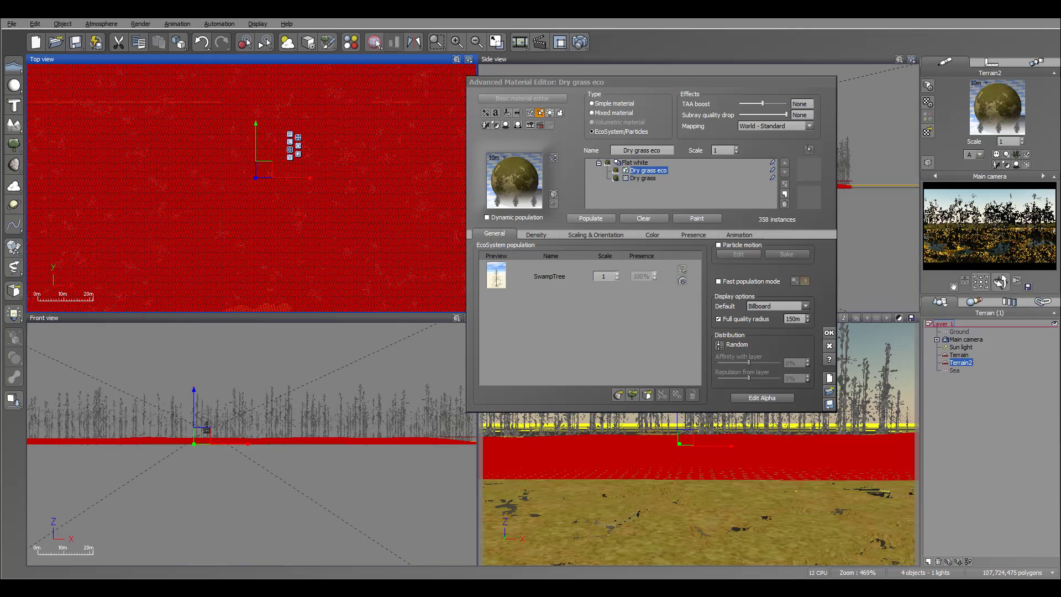
{"action": "left_click", "coordinate": [536, 235]}
{"action": "left_click_drag", "start_coordinate": [536, 256], "coordinate": [546, 256]}
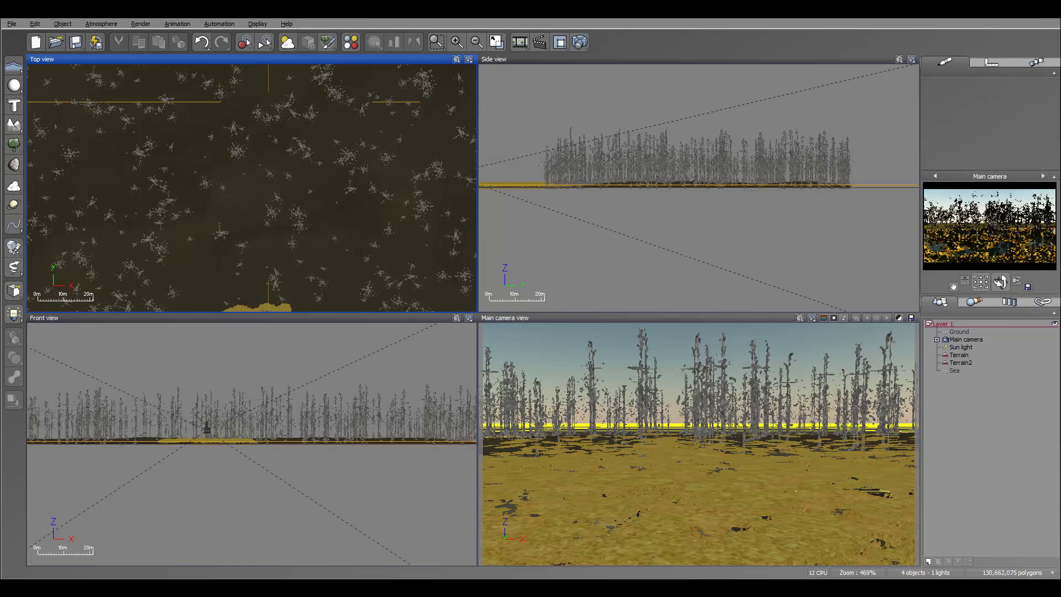
- Render the main camera view to examine the forested background, accepting the post-render options and closing the render display
{"action": "left_click", "coordinate": [580, 42]}
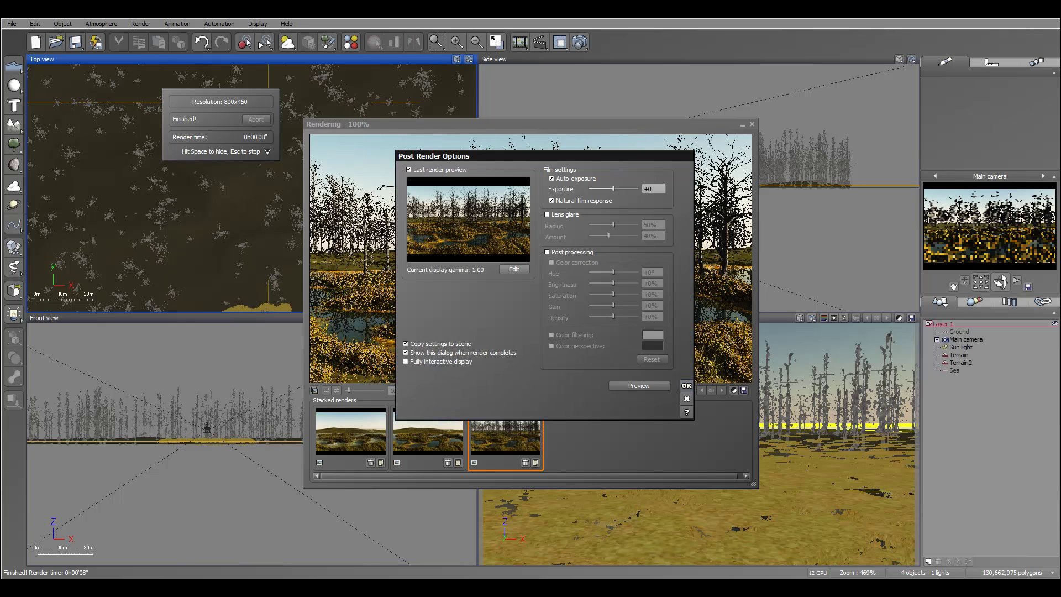
{"action": "key", "text": "Return"}
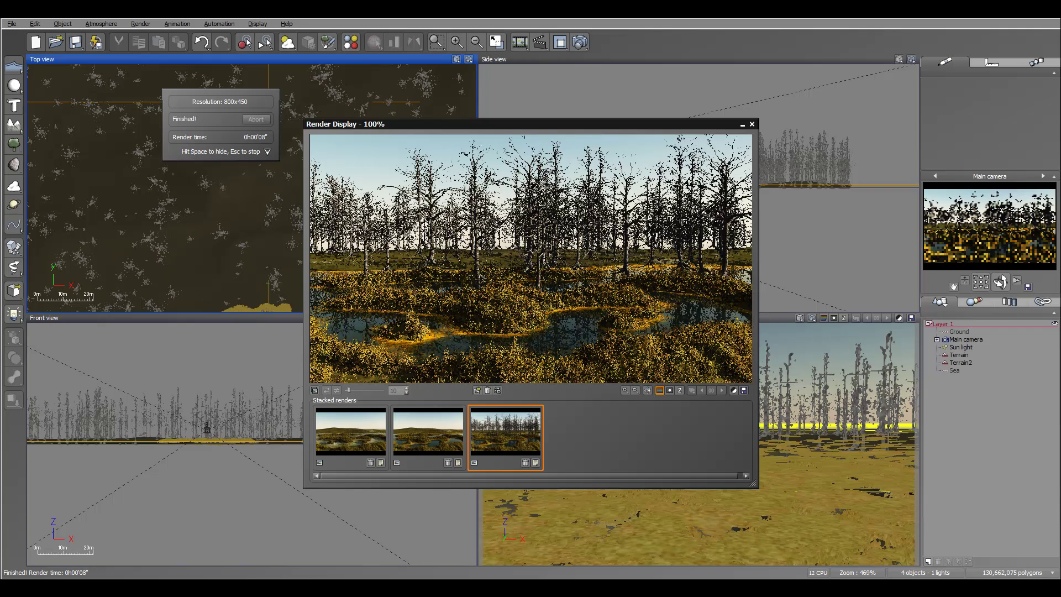
{"action": "key", "text": "Escape"}
- Move Terrain2 with its trees farther back from the camera, behind the dunes
{"action": "right_click_drag", "start_coordinate": [652, 210], "coordinate": [711, 210]}
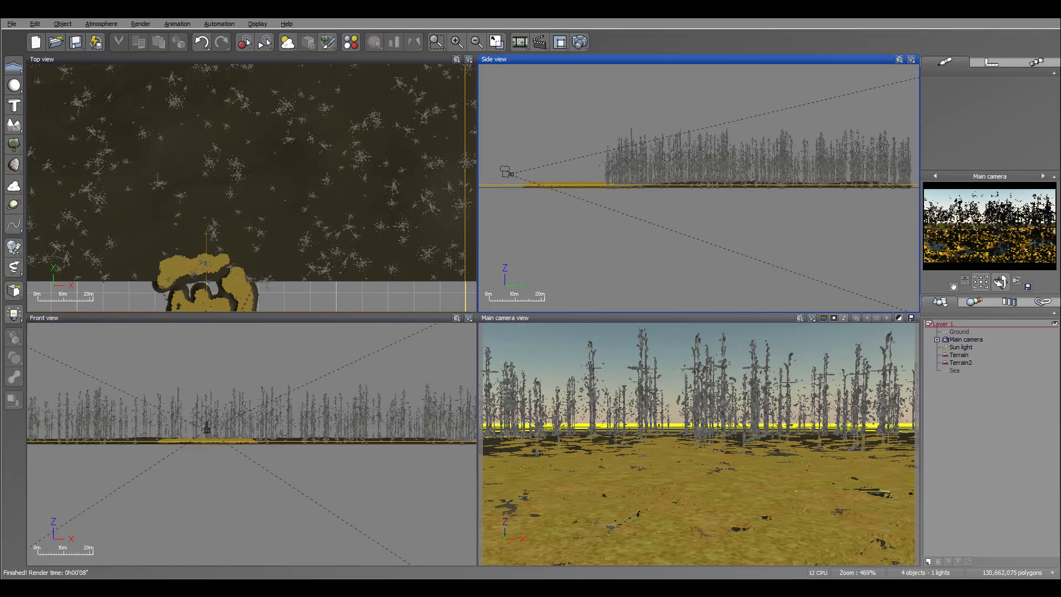
{"action": "left_click", "coordinate": [961, 363]}
{"action": "left_click_drag", "start_coordinate": [751, 188], "coordinate": [811, 188]}
{"action": "key", "text": "Right"}
{"action": "key", "text": "Right"}
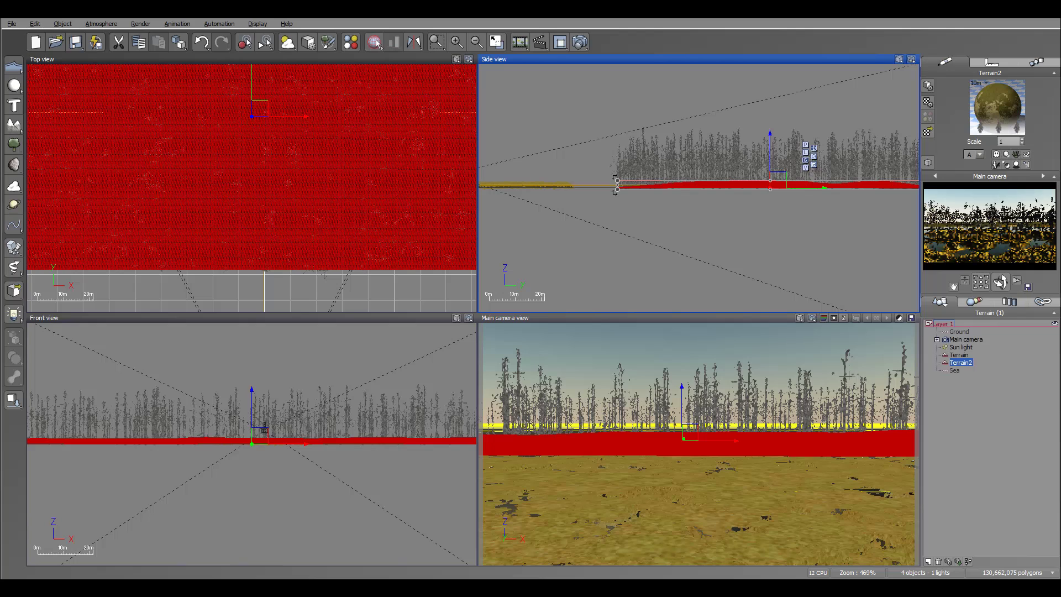
- Add a single SwampTree from the Custom collection and place it on the dune section behind the crescent, left of the camera axis
{"action": "right_click_drag", "start_coordinate": [246, 286], "coordinate": [299, 181]}
{"action": "right_click_drag", "start_coordinate": [299, 293], "coordinate": [250, 207]}
{"action": "scroll", "coordinate": [324, 182], "scroll_direction": "up", "scroll_amount": 2}
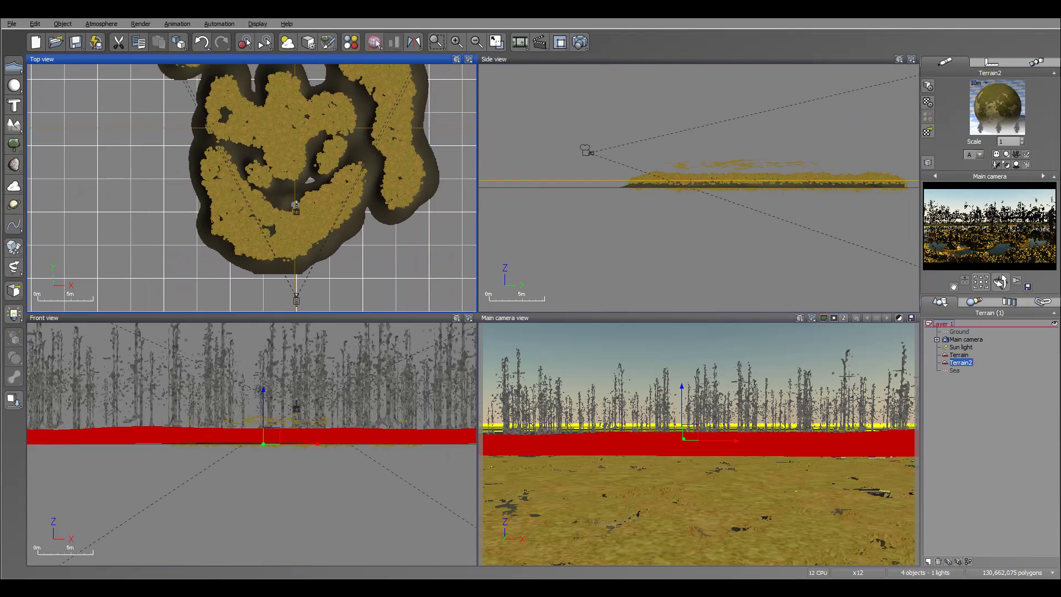
{"action": "left_click", "coordinate": [14, 144]}
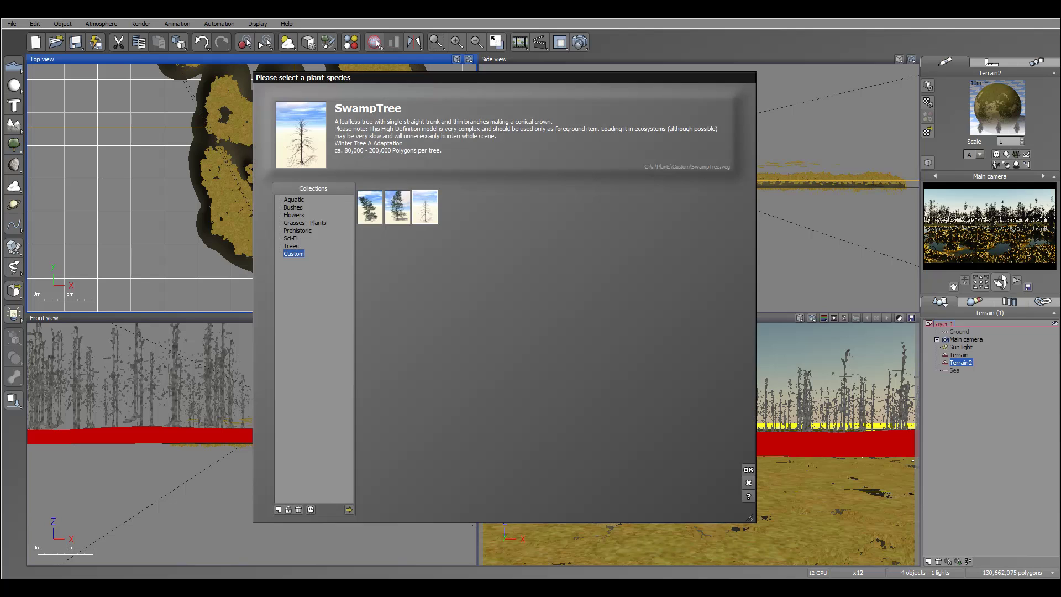
{"action": "double_click", "coordinate": [425, 208]}
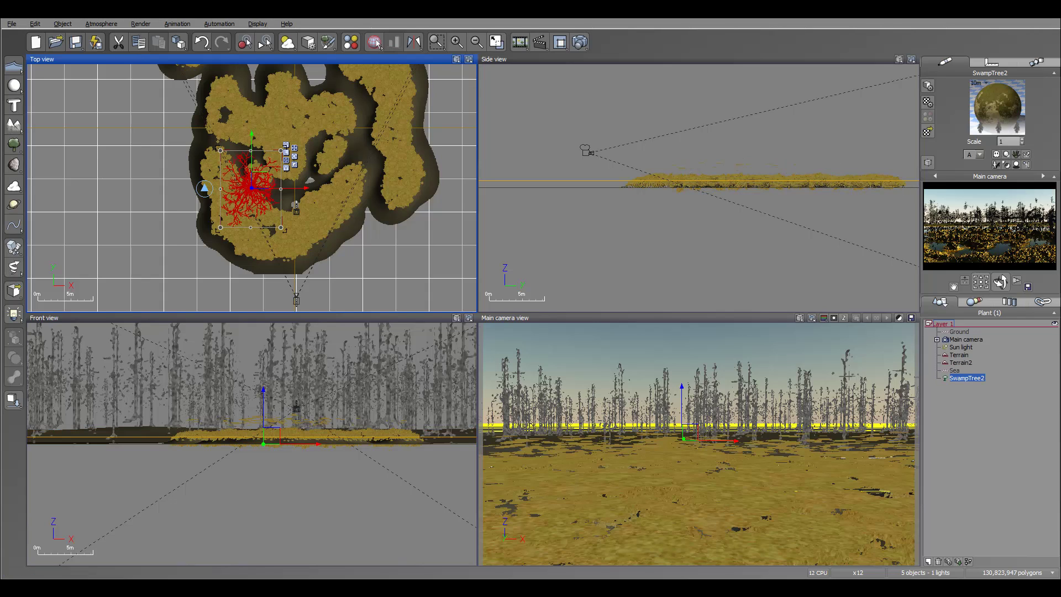
{"action": "left_click_drag", "start_coordinate": [261, 180], "coordinate": [251, 104]}
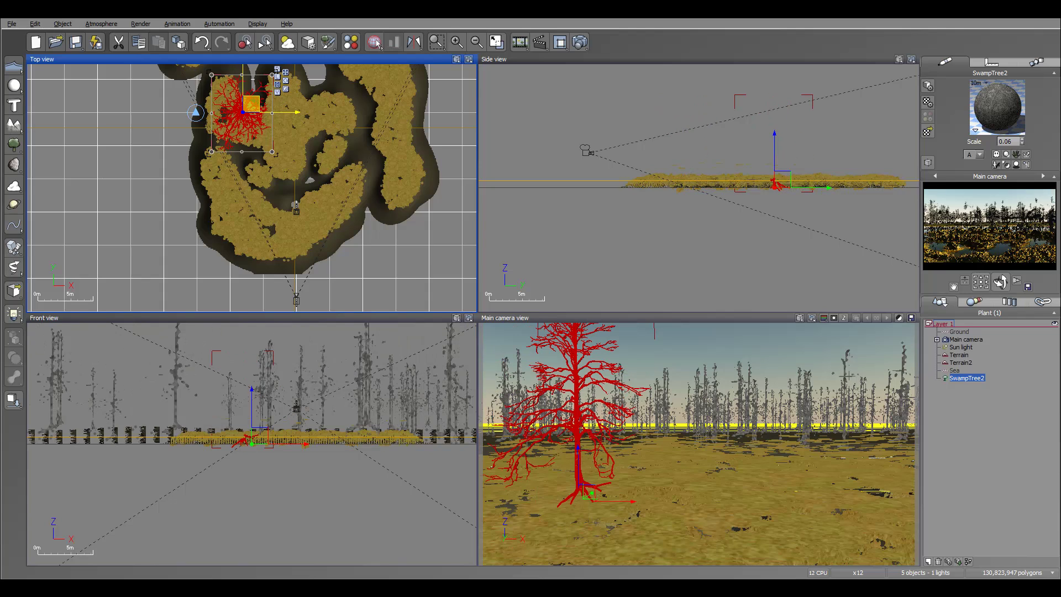
- Scale the single swamp tree down and shift it farther back and toward the outer left edge of the dune
{"action": "right_click_drag", "start_coordinate": [775, 135], "coordinate": [699, 188]}
{"action": "left_click_drag", "start_coordinate": [737, 148], "coordinate": [720, 171]}
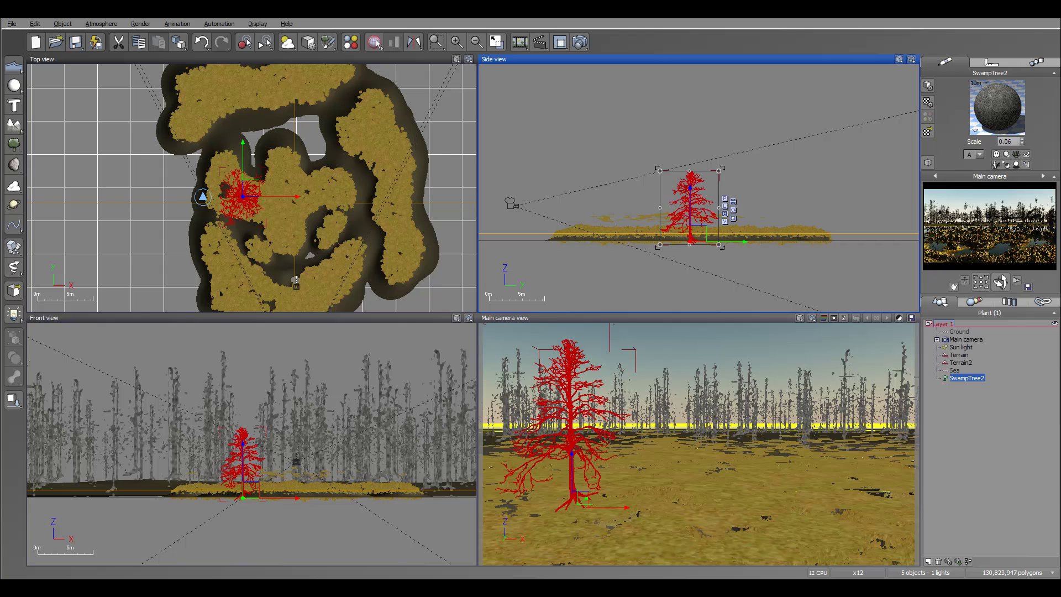
{"action": "left_click_drag", "start_coordinate": [699, 233], "coordinate": [721, 227]}
{"action": "left_click_drag", "start_coordinate": [251, 166], "coordinate": [224, 166]}
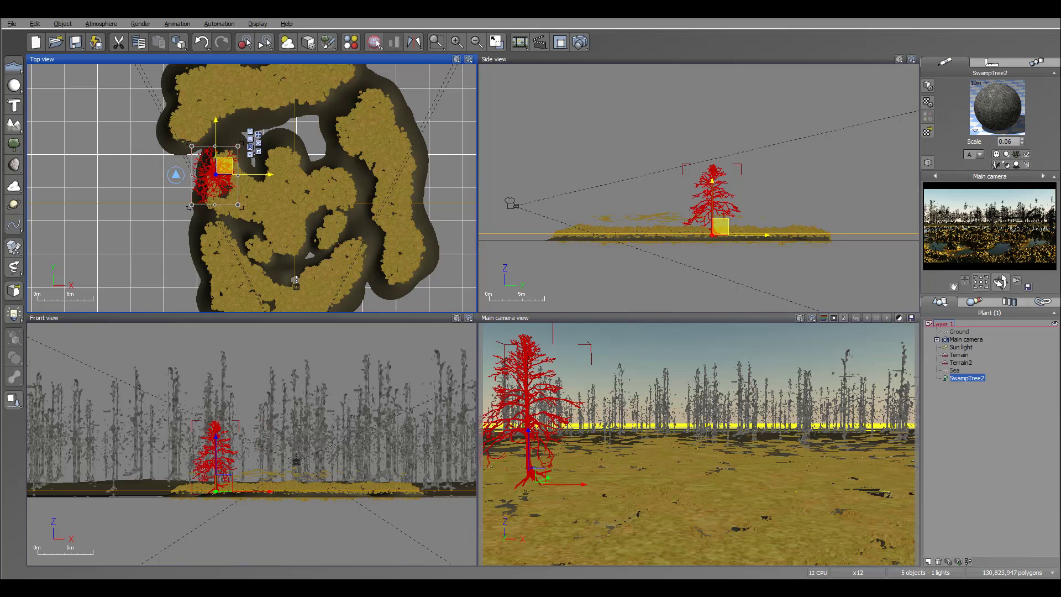
- Create a second swamp tree, enlarge it, and place it nearer the camera on the right end of the crescent dune
{"action": "left_click", "coordinate": [713, 210]}
{"action": "left_click_drag", "start_coordinate": [741, 164], "coordinate": [754, 146]}
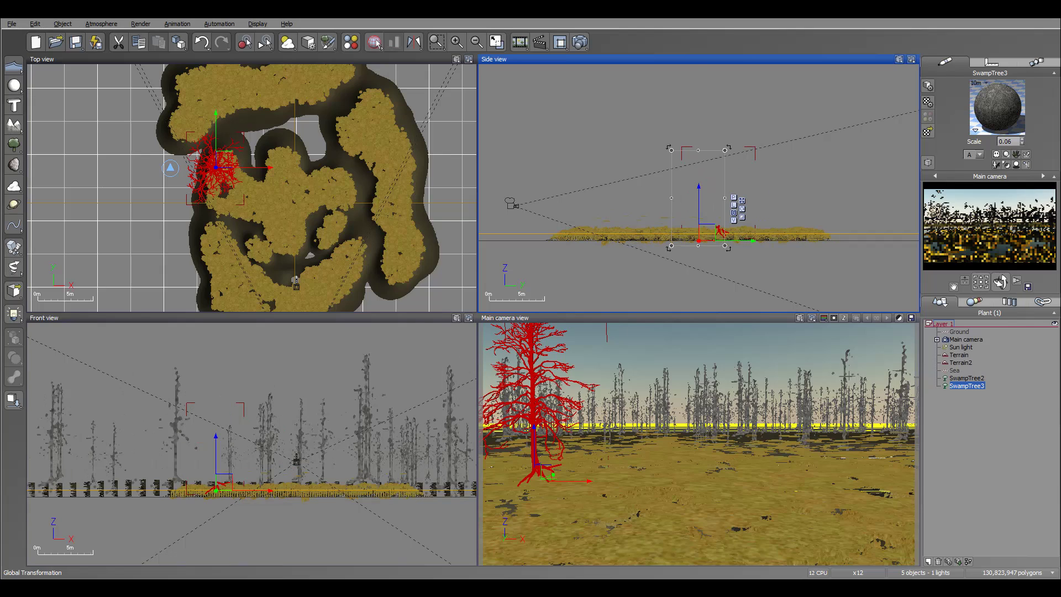
{"action": "left_click_drag", "start_coordinate": [170, 167], "coordinate": [310, 232]}
{"action": "left_click_drag", "start_coordinate": [663, 232], "coordinate": [667, 226]}
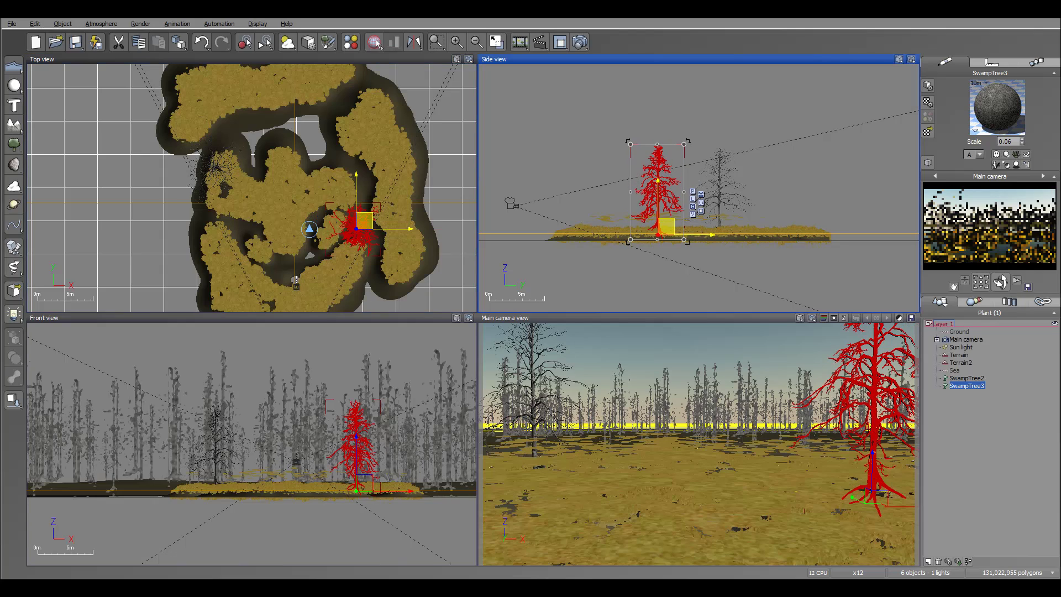
- Add a Dead Tree from the Trees collection near the pool in front of the camera
{"action": "right_click_drag", "start_coordinate": [332, 227], "coordinate": [372, 131]}
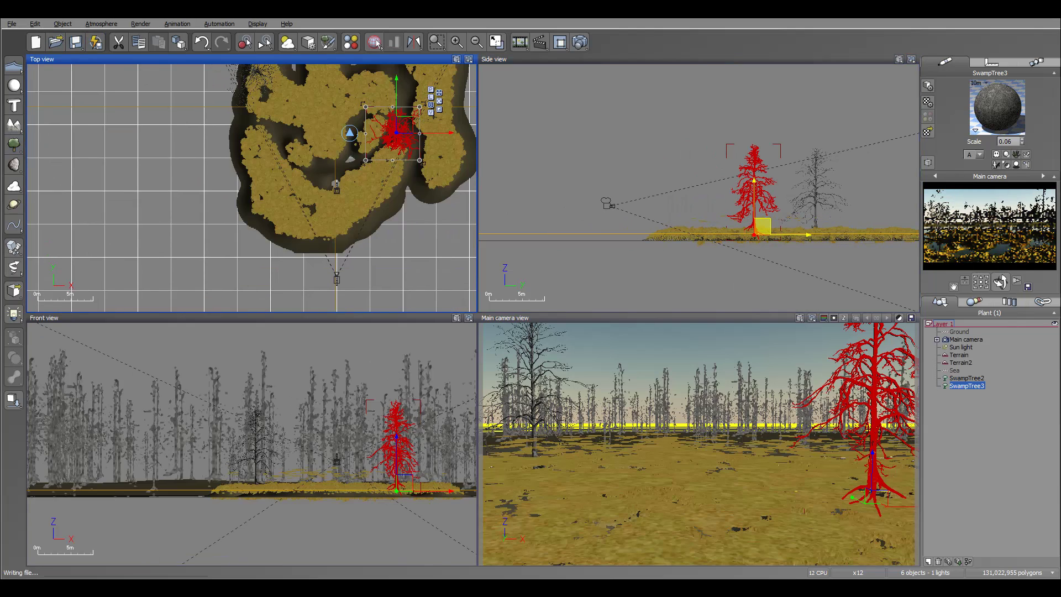
{"action": "right_click_drag", "start_coordinate": [341, 186], "coordinate": [350, 206]}
{"action": "scroll", "coordinate": [350, 207], "scroll_direction": "up", "scroll_amount": 4}
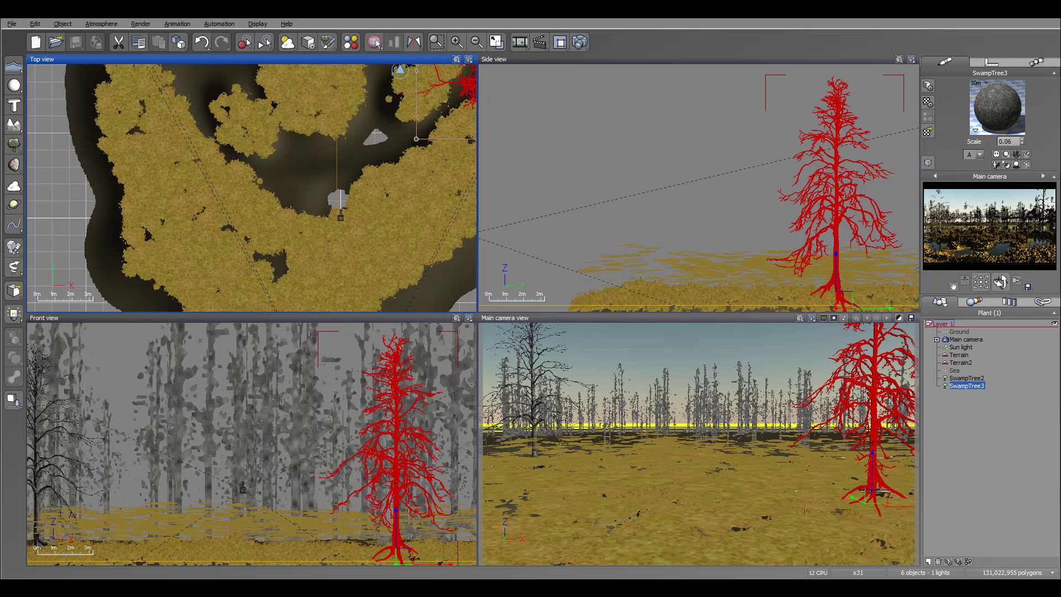
{"action": "left_click", "coordinate": [14, 143]}
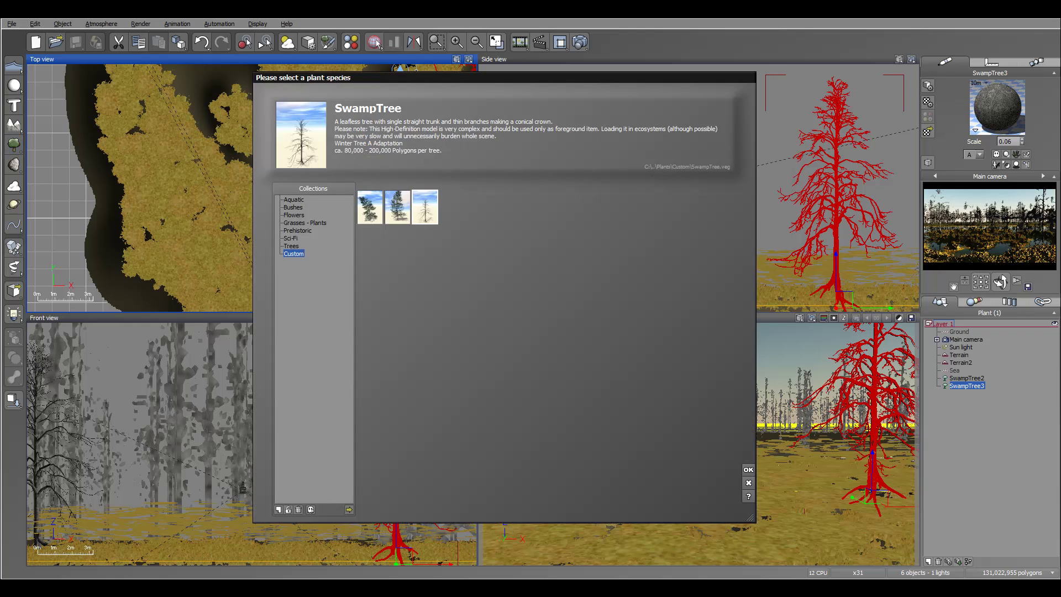
{"action": "left_click", "coordinate": [305, 223]}
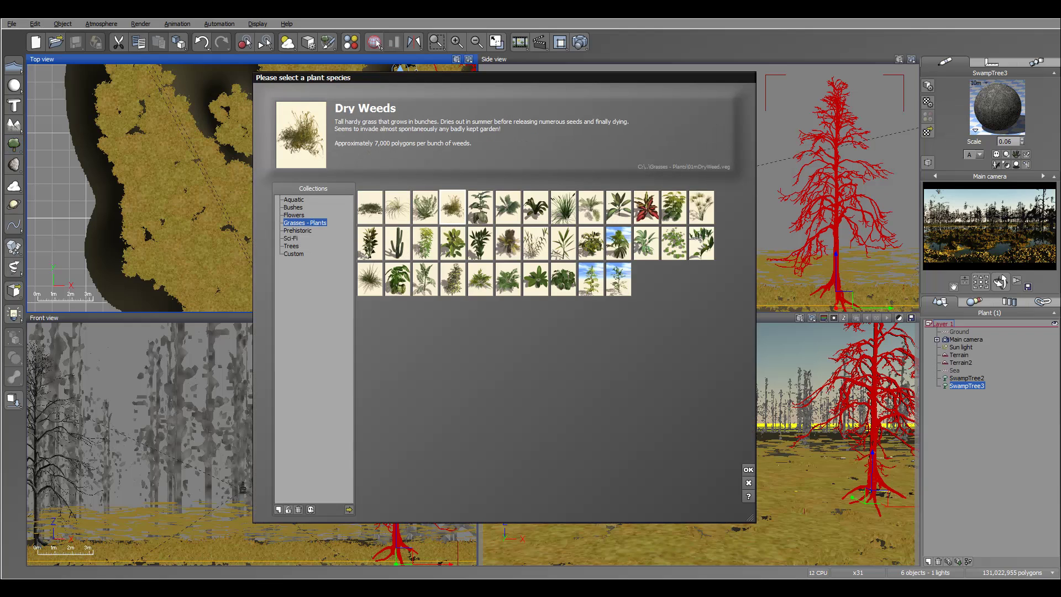
{"action": "left_click", "coordinate": [291, 246]}
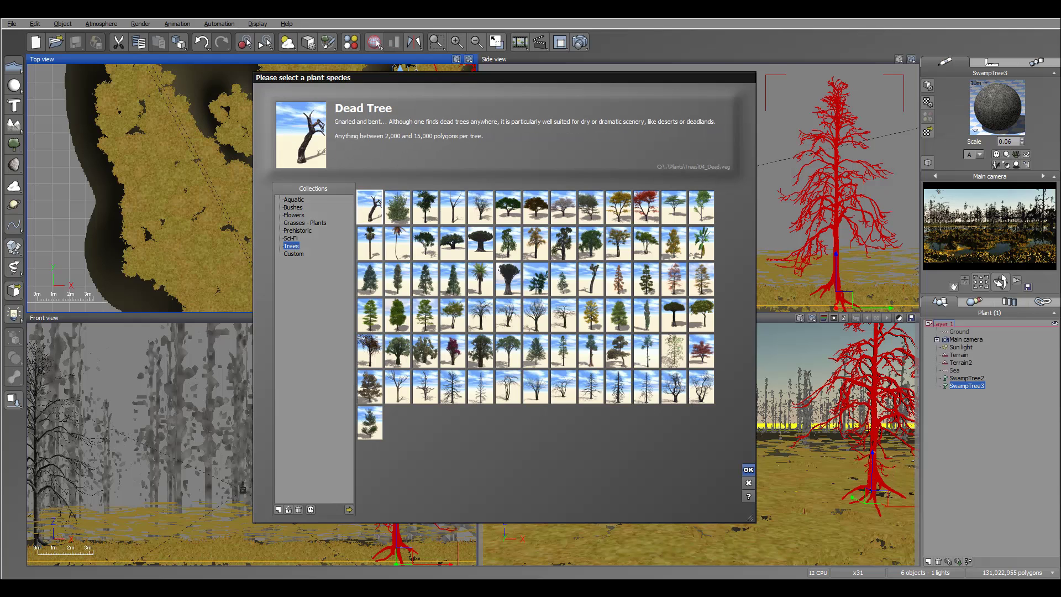
{"action": "left_click", "coordinate": [749, 470]}
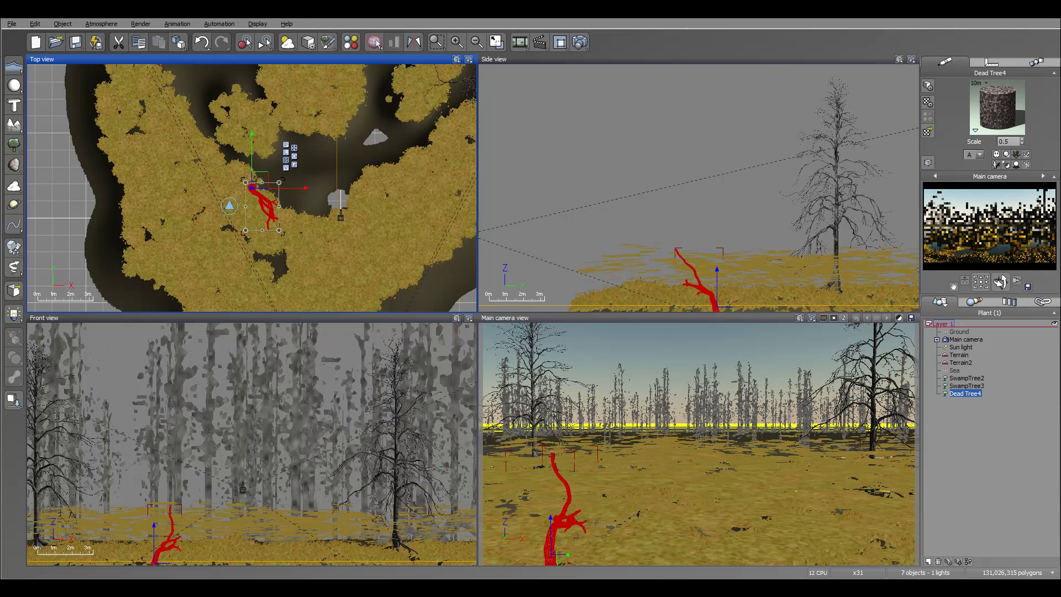
- Shift the dead tree into the foreground pool and tip it over so it lies nearly flat
{"action": "left_click_drag", "start_coordinate": [260, 180], "coordinate": [293, 161]}
{"action": "right_click_drag", "start_coordinate": [216, 553], "coordinate": [260, 473]}
{"action": "left_click_drag", "start_coordinate": [276, 425], "coordinate": [315, 478]}
{"action": "left_click", "coordinate": [724, 238]}
{"action": "mouse_move", "coordinate": [746, 202]}
{"action": "left_mouse_down"}
{"action": "mouse_move", "coordinate": [758, 206]}
{"action": "mouse_move", "coordinate": [749, 203]}
{"action": "left_mouse_up"}
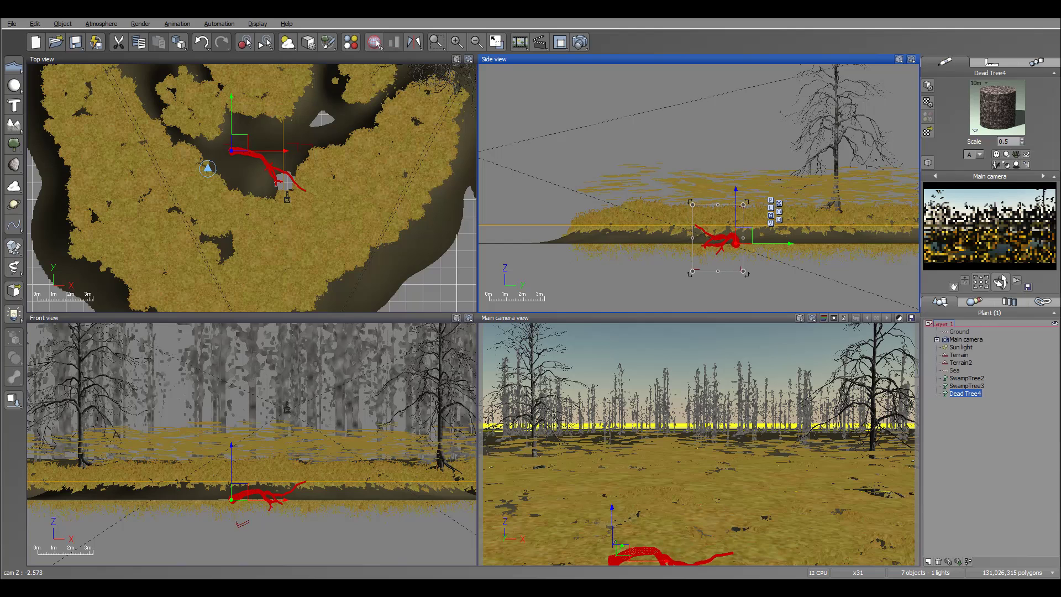
- Turn the fallen dead tree so its branches reach across the pool from the left bank, and raise it to about the water line
{"action": "left_click_drag", "start_coordinate": [239, 142], "coordinate": [198, 104]}
{"action": "left_click_drag", "start_coordinate": [217, 165], "coordinate": [210, 168]}
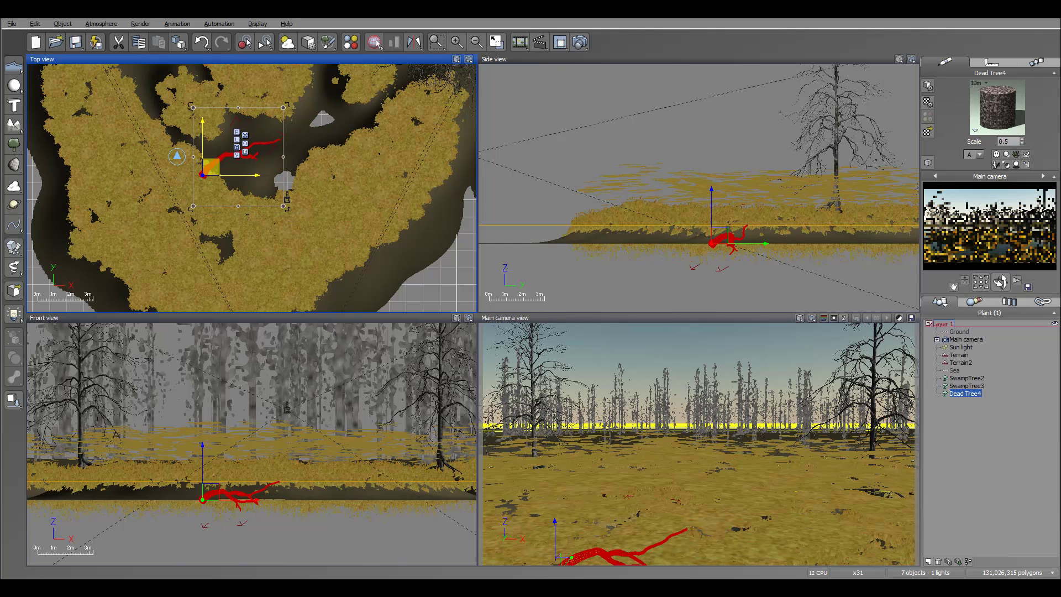
{"action": "left_click", "coordinate": [716, 241]}
{"action": "left_click_drag", "start_coordinate": [716, 241], "coordinate": [719, 219]}
- Try a slight rotation of the fallen dead tree, undo it, and nudge the tree a little closer to the camera
{"action": "left_click", "coordinate": [232, 472]}
{"action": "left_click_drag", "start_coordinate": [285, 436], "coordinate": [290, 446]}
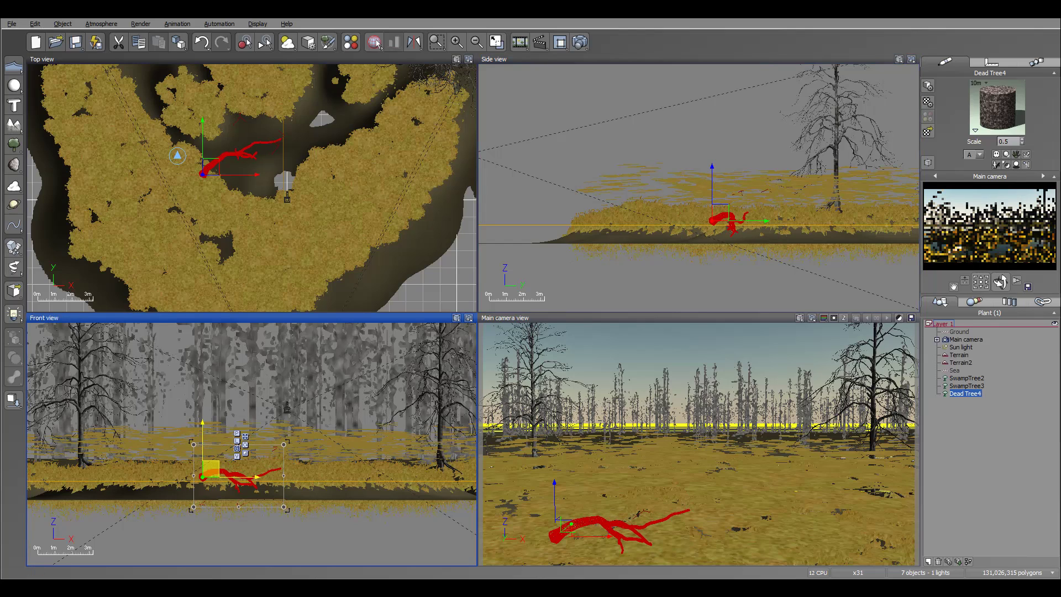
{"action": "key", "text": "ctrl+z"}
{"action": "left_click_drag", "start_coordinate": [208, 166], "coordinate": [212, 171]}
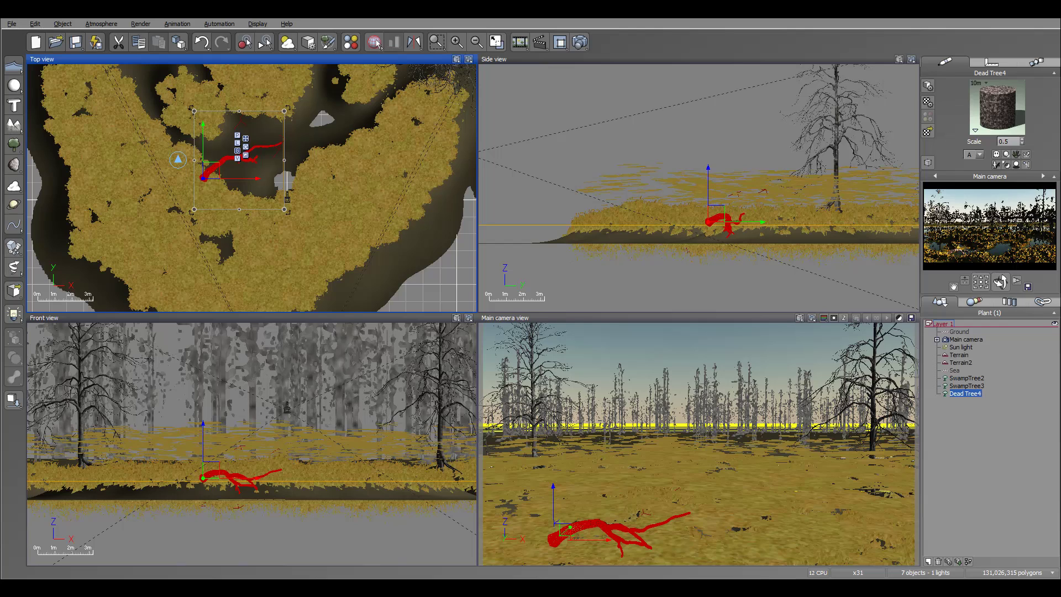
{"action": "right_click_drag", "start_coordinate": [251, 177], "coordinate": [260, 204]}
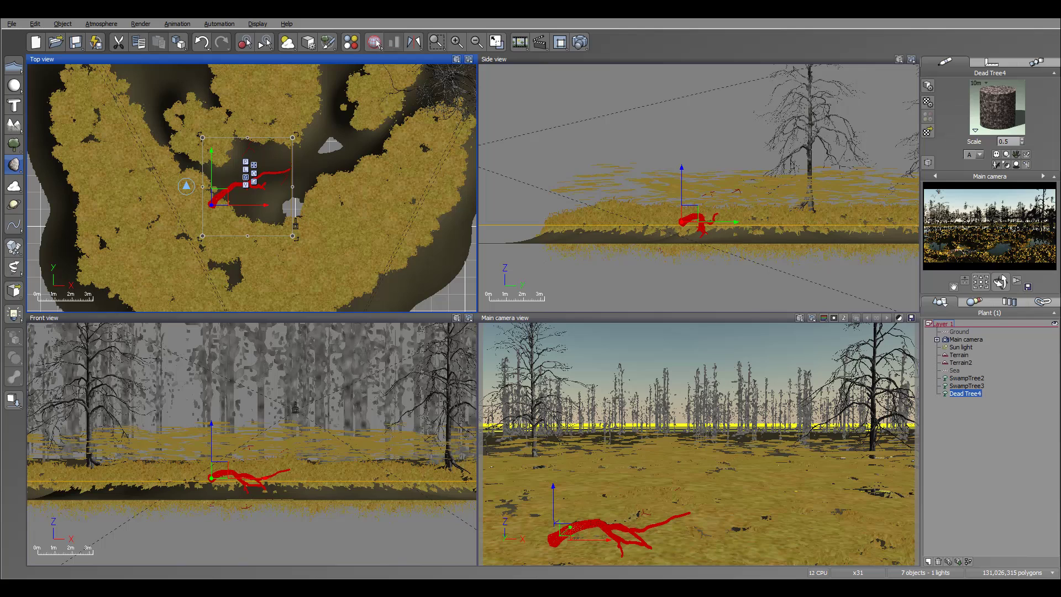